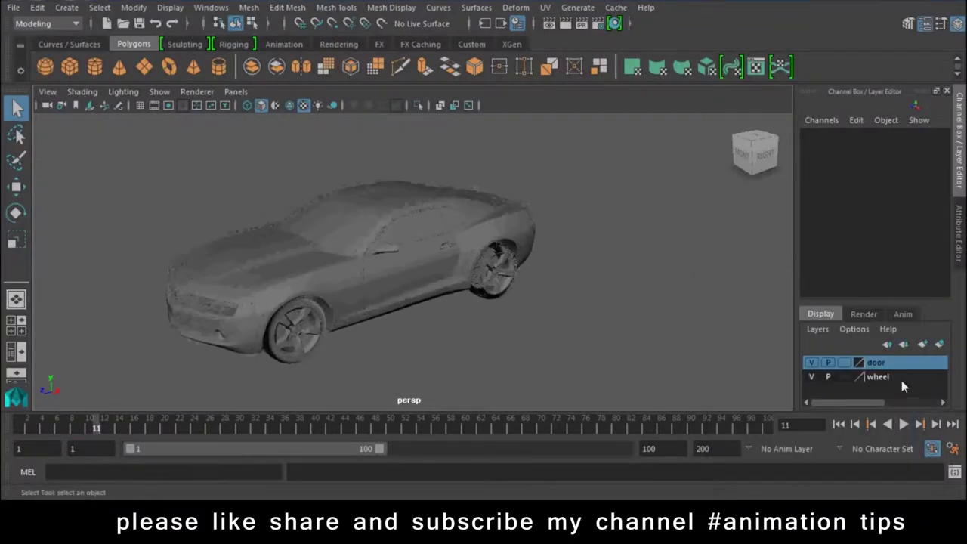
Delete the door layer and then the wheel layer from the Layer Editor
right_click(887, 372)
left_click(868, 330)
right_click(878, 363)
left_click(847, 328)
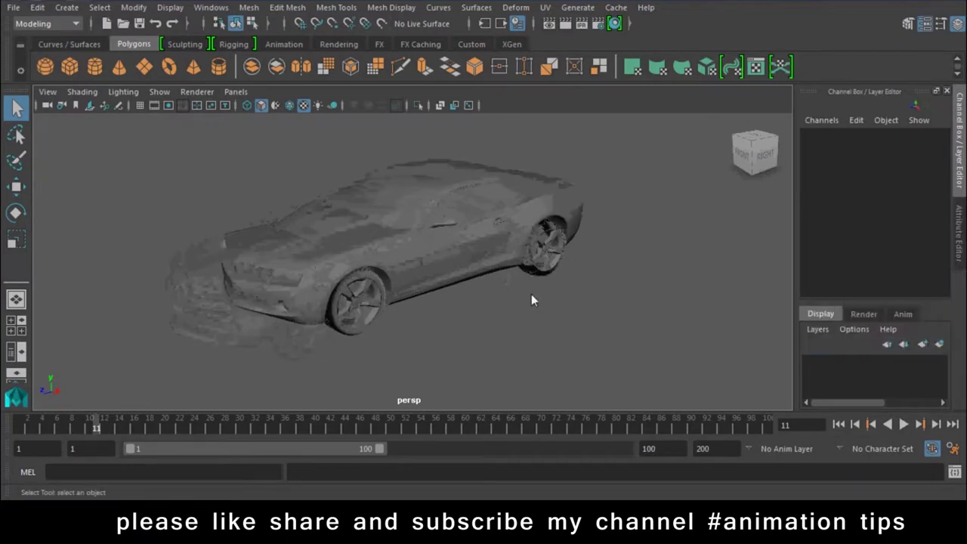
Group the front tire with Ctrl+G and centre the group's pivot on the wheel
key("w")
mouse_move(580, 360)
left_mouse_down("alt")
mouse_move(600, 320)
mouse_move(550, 186)
mouse_move(632, 279)
mouse_move(570, 322)
mouse_move(471, 318)
left_mouse_up("alt")
mouse_move(471, 317)
right_mouse_down("alt")
mouse_move(438, 327)
mouse_move(533, 380)
mouse_move(479, 446)
right_mouse_up("alt")
left_click_drag(479, 445, 403, 361, "alt")
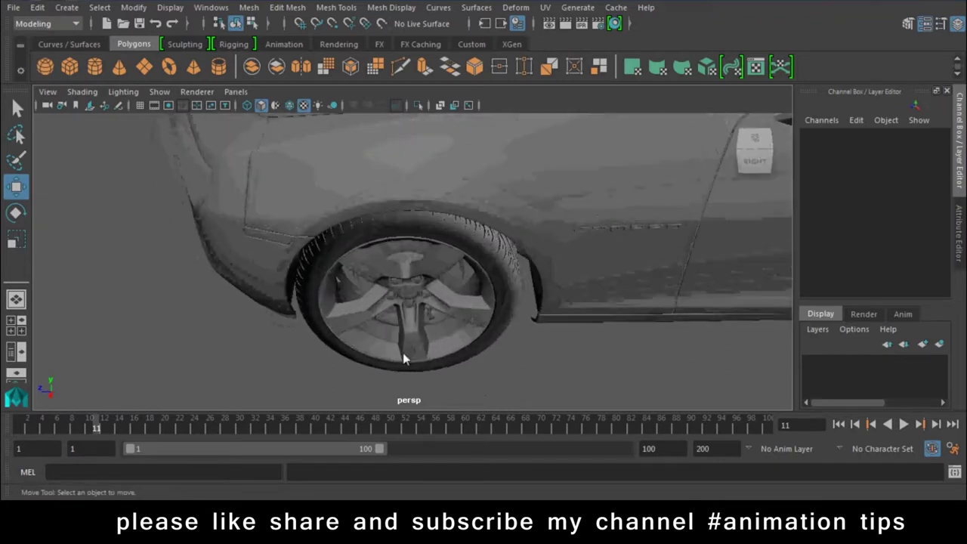
left_click(431, 261)
mouse_move(431, 261)
left_mouse_down("alt")
mouse_move(506, 194)
mouse_move(590, 216)
mouse_move(412, 237)
left_mouse_up("alt")
key("ctrl+g")
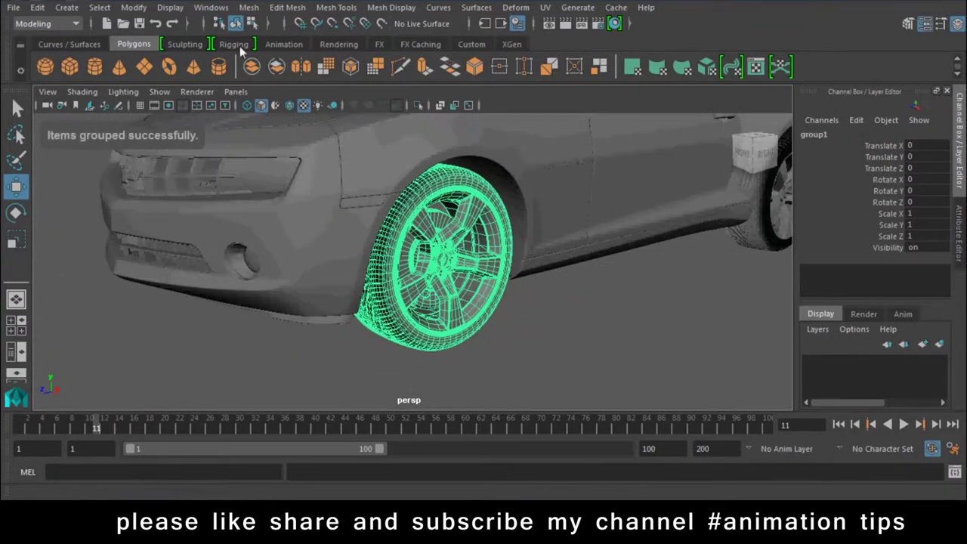
left_click(66, 8)
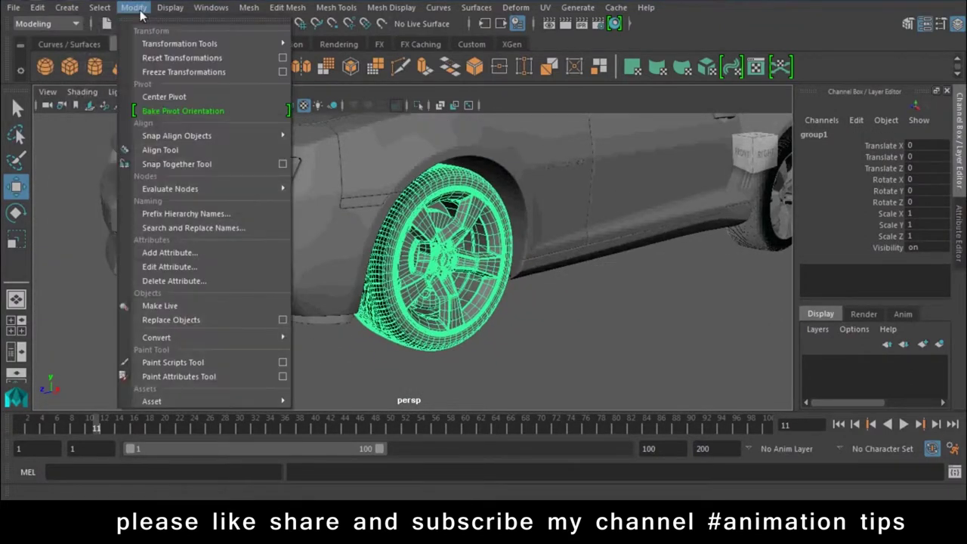
left_click(189, 98)
Group the rear tire and centre the new group's pivot on it
mouse_move(453, 264)
left_mouse_down("alt")
mouse_move(366, 294)
mouse_move(428, 309)
mouse_move(370, 340)
mouse_move(524, 349)
mouse_move(539, 323)
mouse_move(557, 333)
mouse_move(501, 339)
mouse_move(564, 330)
mouse_move(459, 369)
left_mouse_up("alt")
left_click(503, 279)
mouse_move(558, 291)
left_mouse_down("alt")
mouse_move(461, 169)
mouse_move(400, 205)
mouse_move(373, 244)
left_mouse_up("alt")
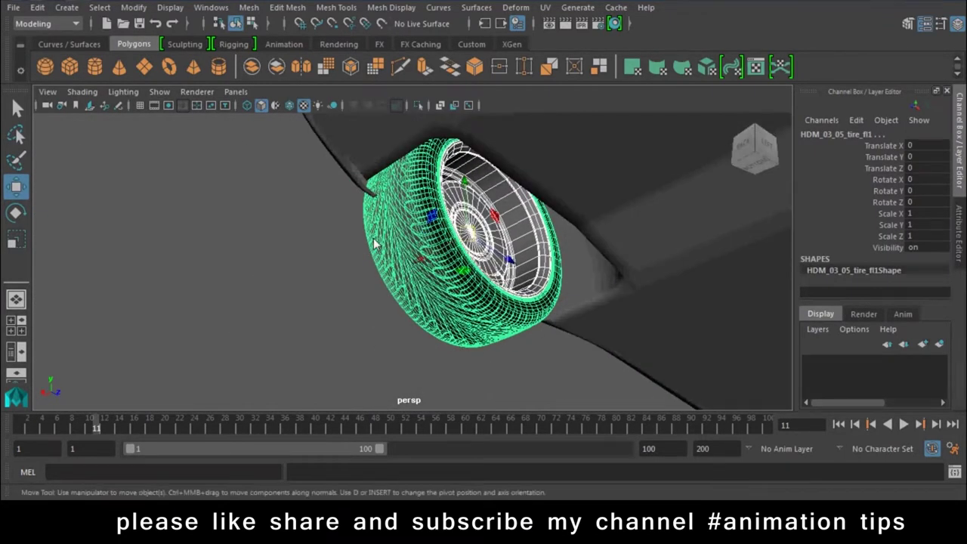
key("ctrl+g")
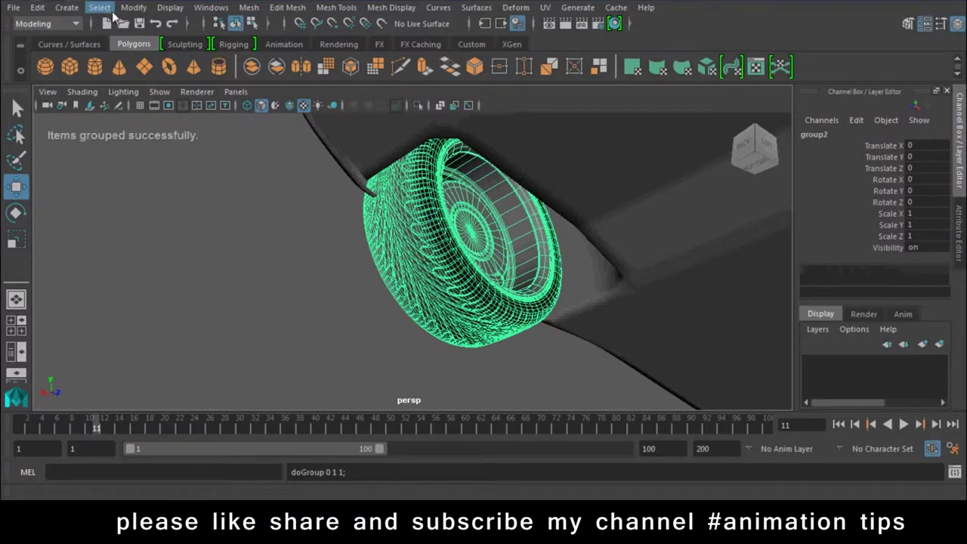
left_click(133, 7)
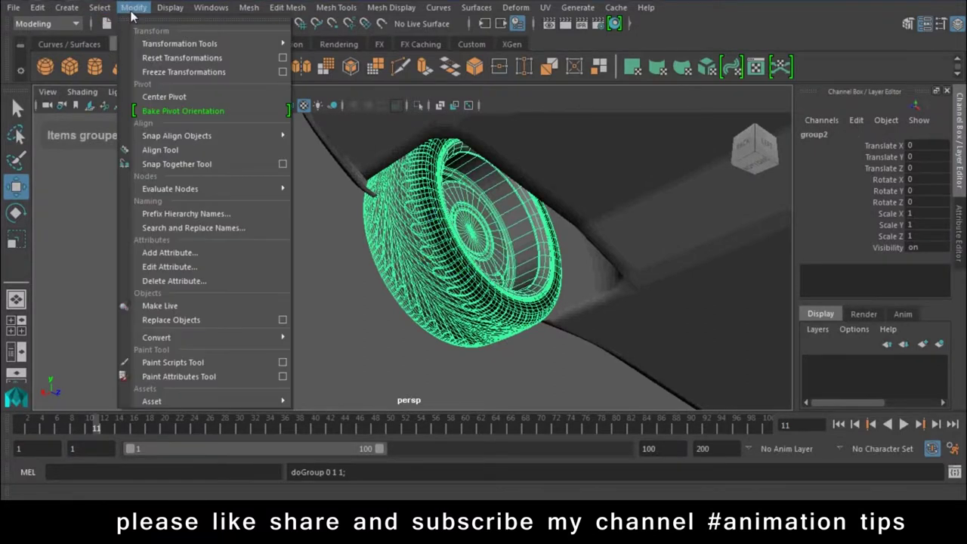
left_click(184, 92)
Bring the front-left tire into view and select it
mouse_move(272, 263)
left_mouse_down("alt")
mouse_move(509, 332)
mouse_move(521, 326)
left_mouse_up("alt")
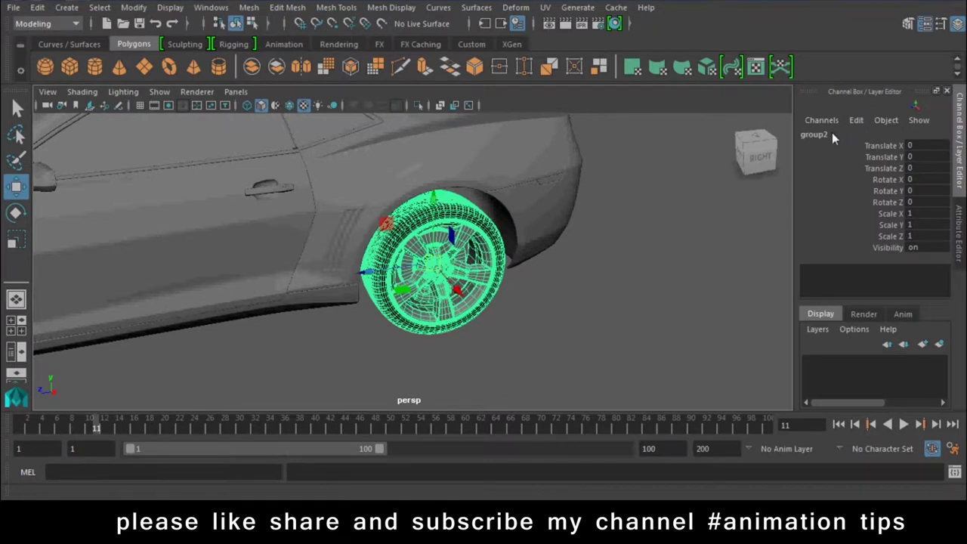
left_click_drag(529, 268, 257, 289, "alt")
left_click(258, 291)
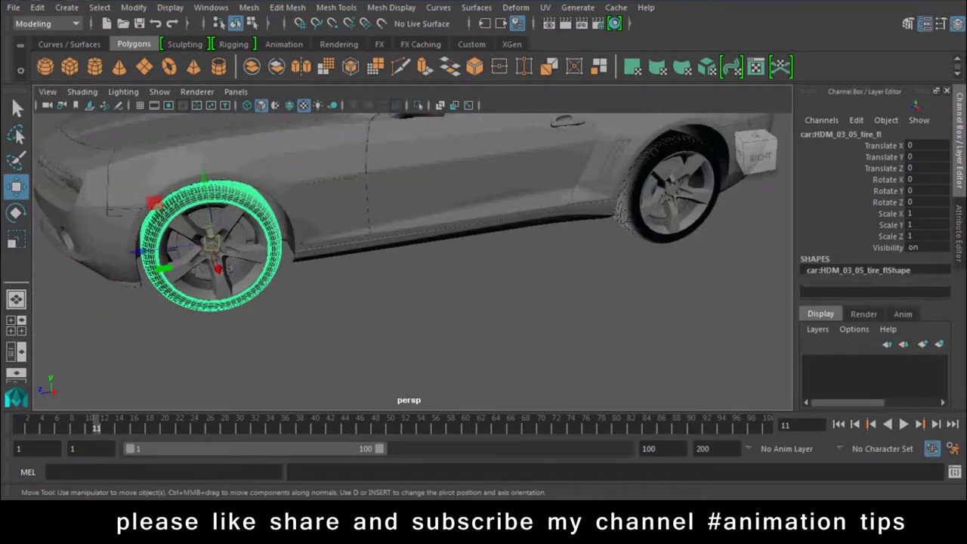
Group the front-left tire and name the group Wheel1
key("ctrl+g")
double_click(858, 135)
type("Wheel")
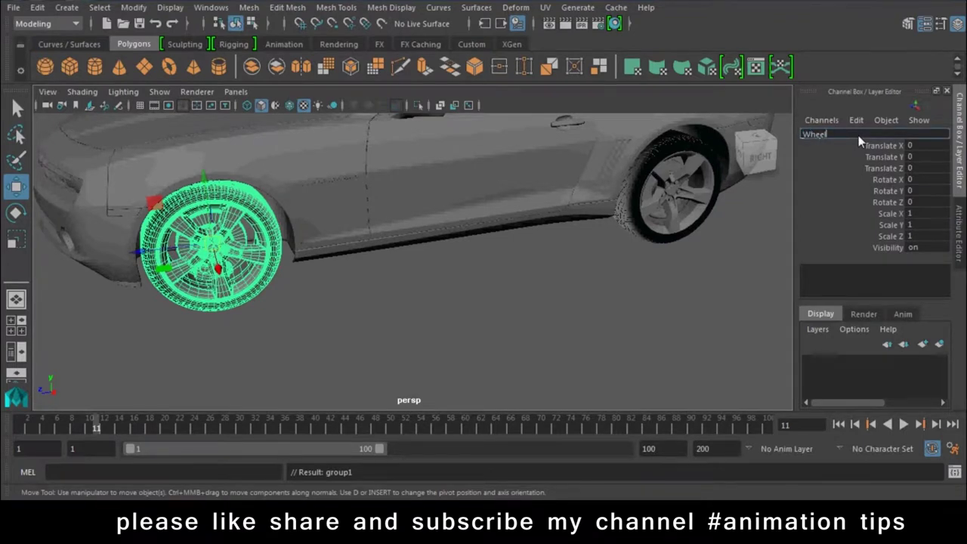
type("1")
key("Return")
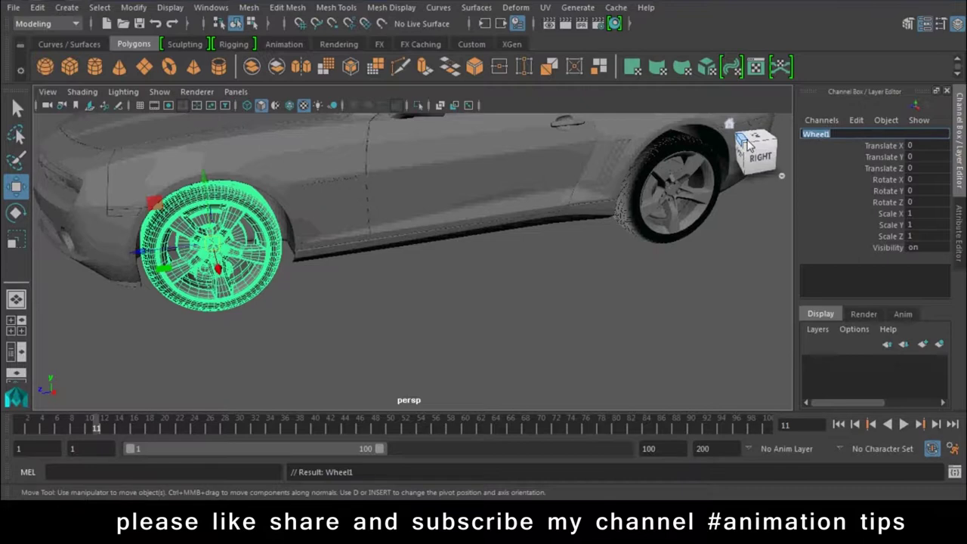
Group the rear wheel and rename group2 to Wheel2
left_click(700, 227)
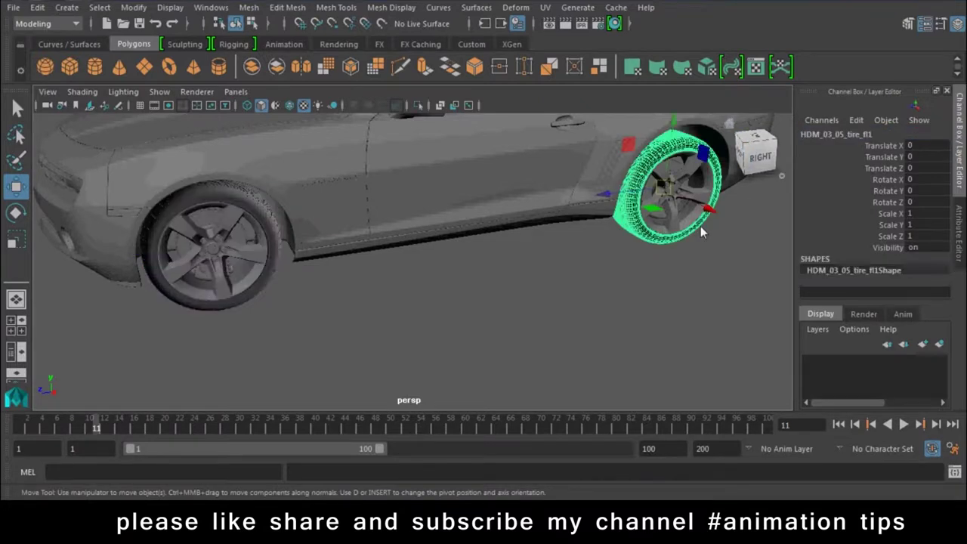
key("ctrl+g")
double_click(830, 135)
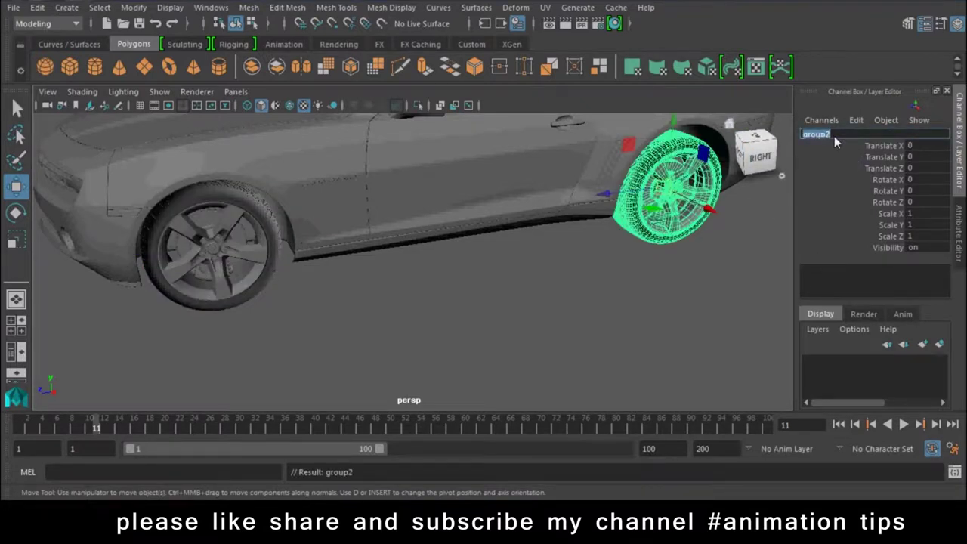
type("B")
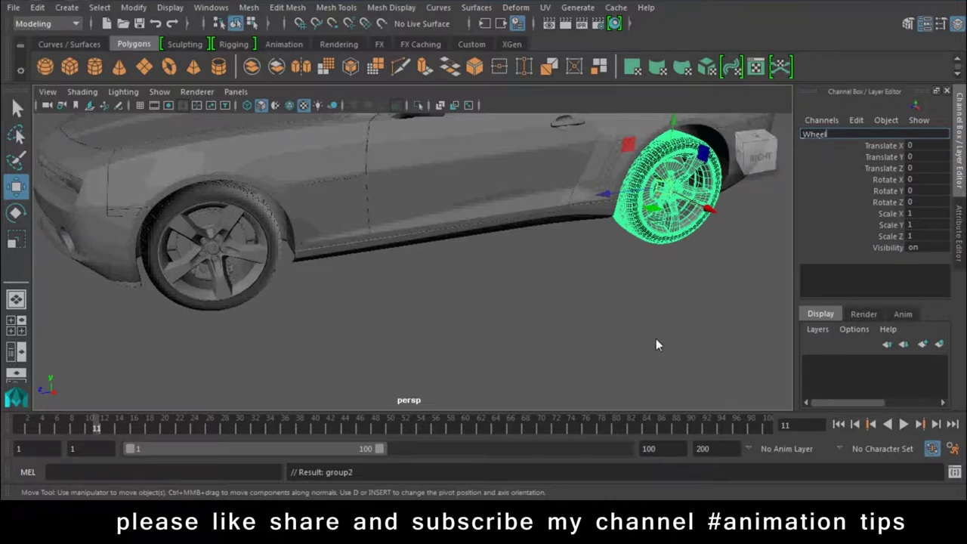
type("2")
key("Return")
Select another tire from the car's underside
mouse_move(367, 344)
left_mouse_down("alt")
mouse_move(665, 296)
mouse_move(376, 264)
mouse_move(358, 223)
mouse_move(305, 300)
mouse_move(362, 200)
left_mouse_up("alt")
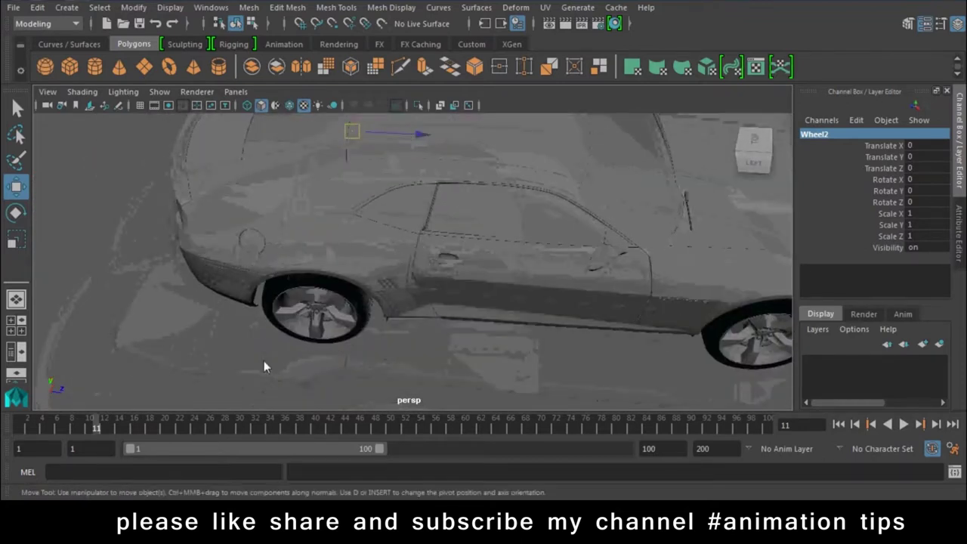
left_click(370, 268)
mouse_move(370, 268)
left_mouse_down("alt")
mouse_move(394, 311)
mouse_move(429, 252)
mouse_move(315, 225)
mouse_move(483, 311)
mouse_move(270, 327)
mouse_move(302, 310)
mouse_move(379, 204)
mouse_move(367, 270)
mouse_move(510, 336)
left_mouse_up("alt")
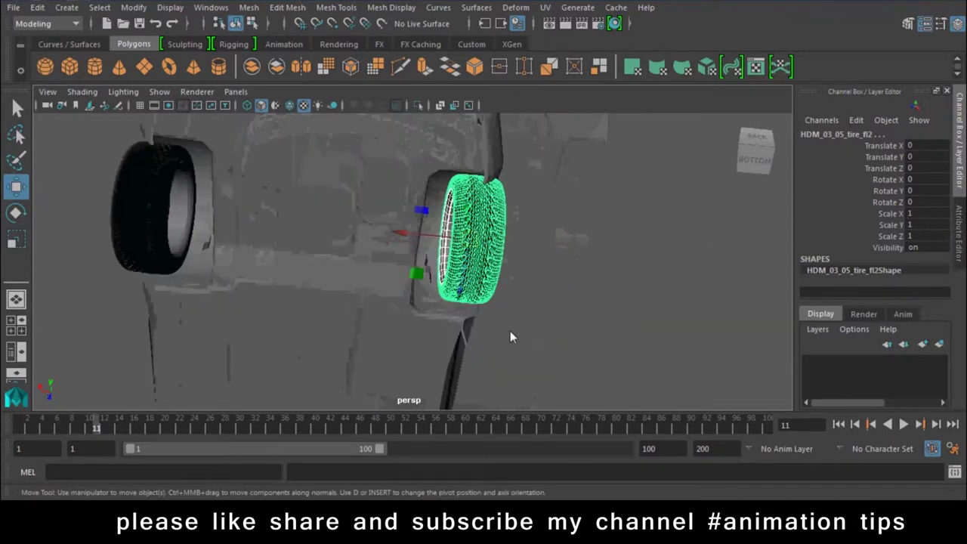
Group the selected tire, centre its pivot and name the group Wheel3
key("ctrl+g")
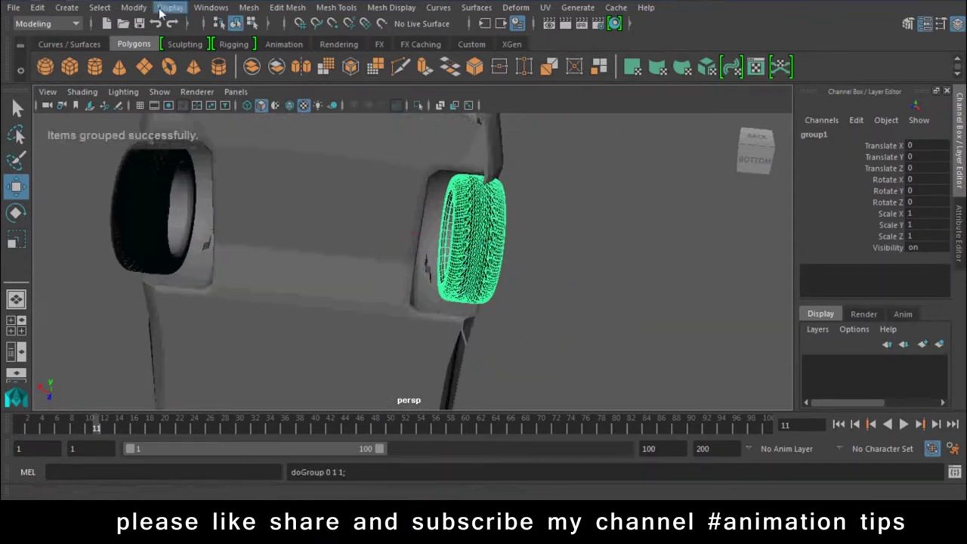
left_click(130, 9)
left_click(164, 97)
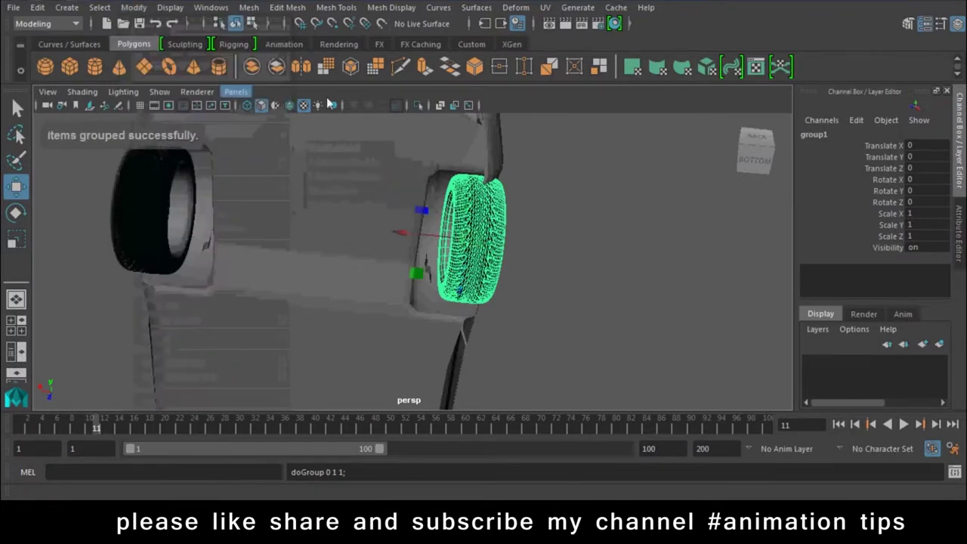
double_click(835, 136)
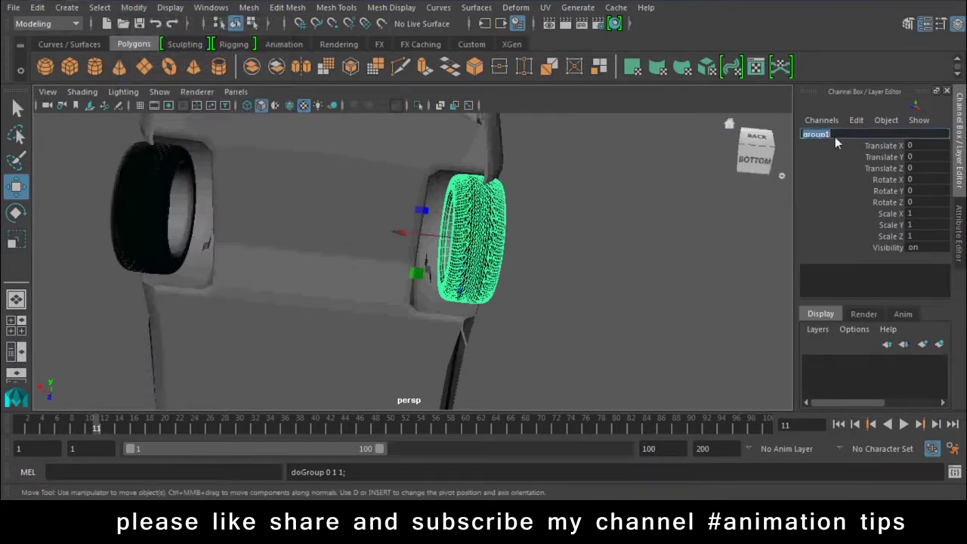
type("Wheel")
key("Return")
Test-move the selected wheel sideways, then undo the move
mouse_move(529, 249)
left_mouse_down("alt")
mouse_move(421, 318)
mouse_move(909, 158)
left_mouse_up("alt")
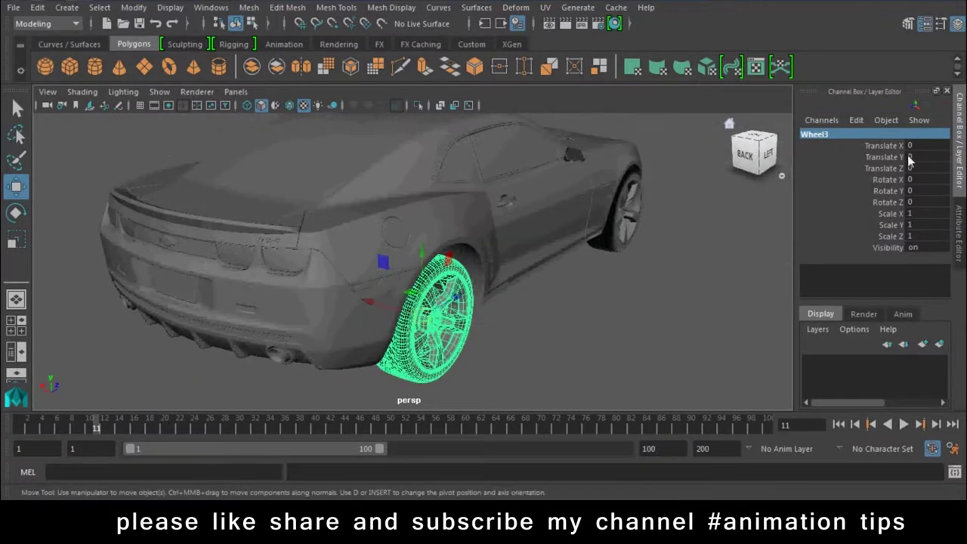
left_click_drag(695, 265, 585, 158, "alt")
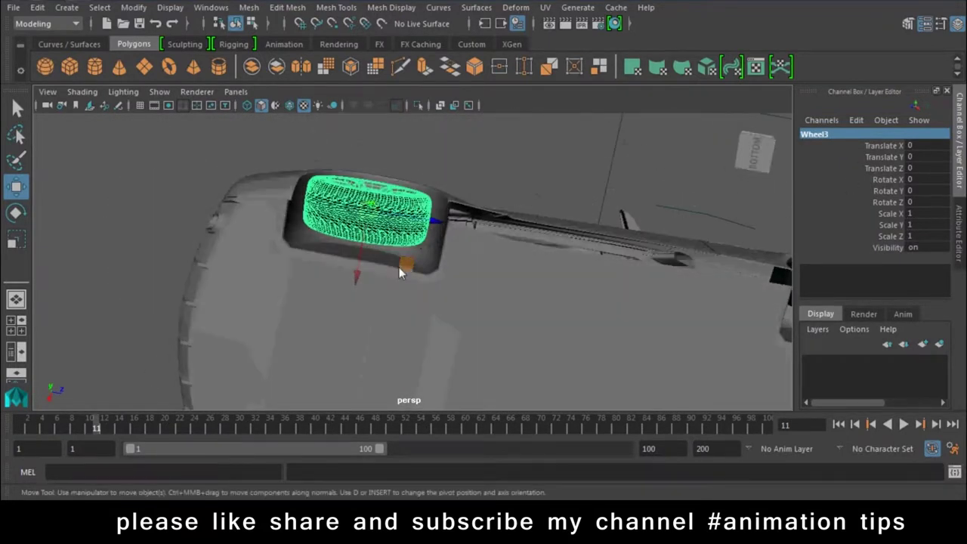
scroll(430, 308, "down", 3)
left_click_drag(367, 290, 465, 209)
key("ctrl+z")
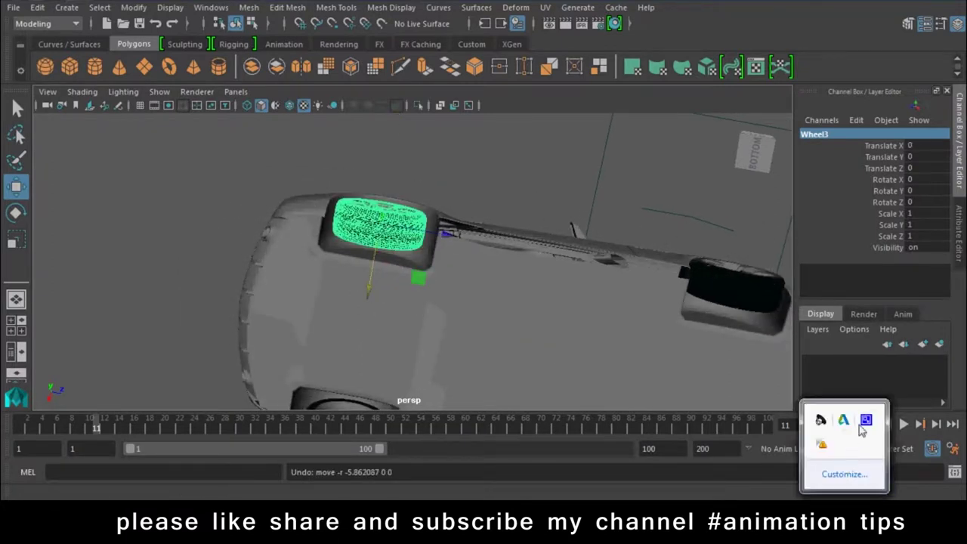
left_click(866, 420)
Select a front tire from the car's rear underside
mouse_move(382, 244)
left_mouse_down("alt")
mouse_move(313, 302)
mouse_move(345, 302)
mouse_move(231, 233)
mouse_move(366, 316)
mouse_move(509, 333)
mouse_move(453, 337)
mouse_move(463, 352)
mouse_move(529, 332)
mouse_move(381, 313)
mouse_move(546, 277)
left_mouse_up("alt")
left_click(355, 354)
mouse_move(355, 355)
left_mouse_down("alt")
mouse_move(351, 215)
mouse_move(294, 216)
left_mouse_up("alt")
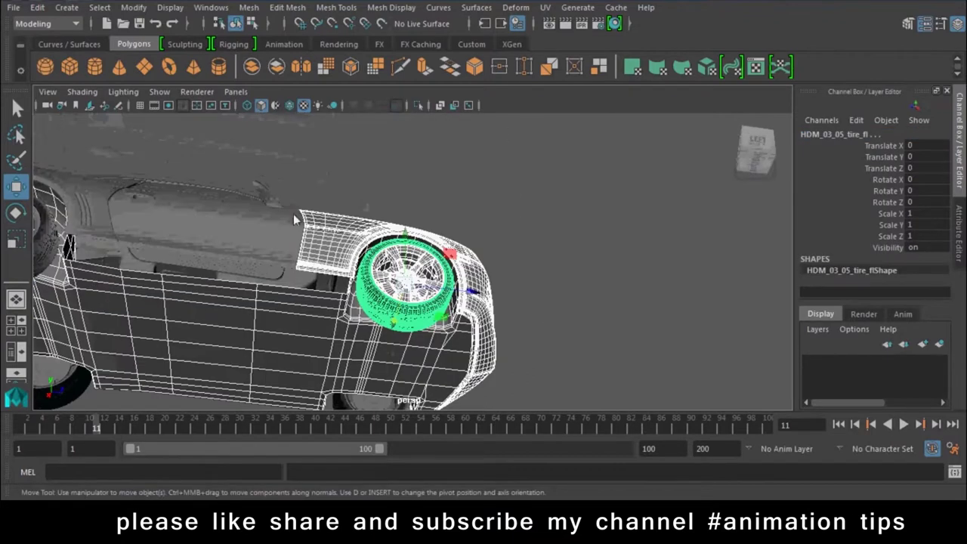
Rename the front tire to Wheel4, removing the trailing underscores
mouse_move(294, 384)
left_mouse_down("alt")
mouse_move(578, 307)
mouse_move(492, 397)
mouse_move(515, 220)
mouse_move(528, 371)
mouse_move(517, 220)
left_mouse_up("alt")
type("WheelL")
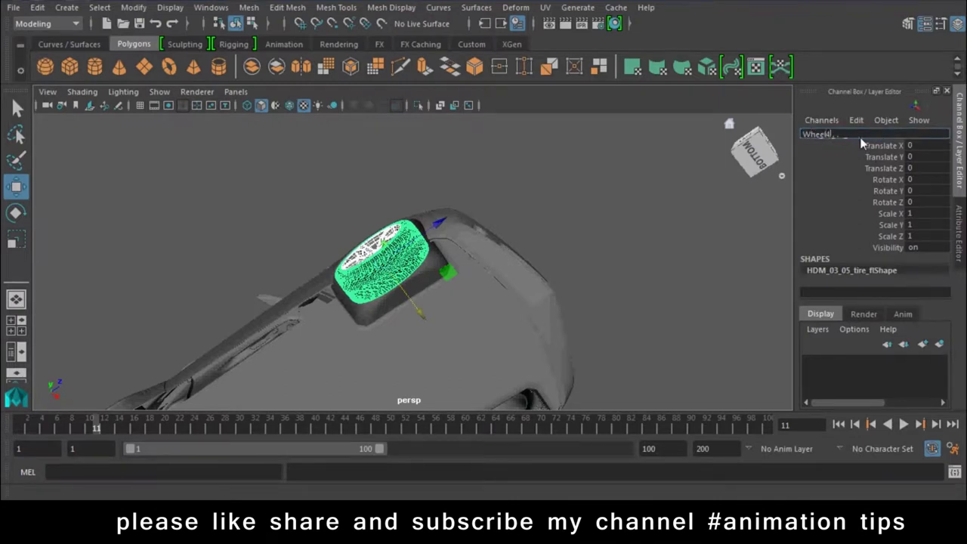
key("Return")
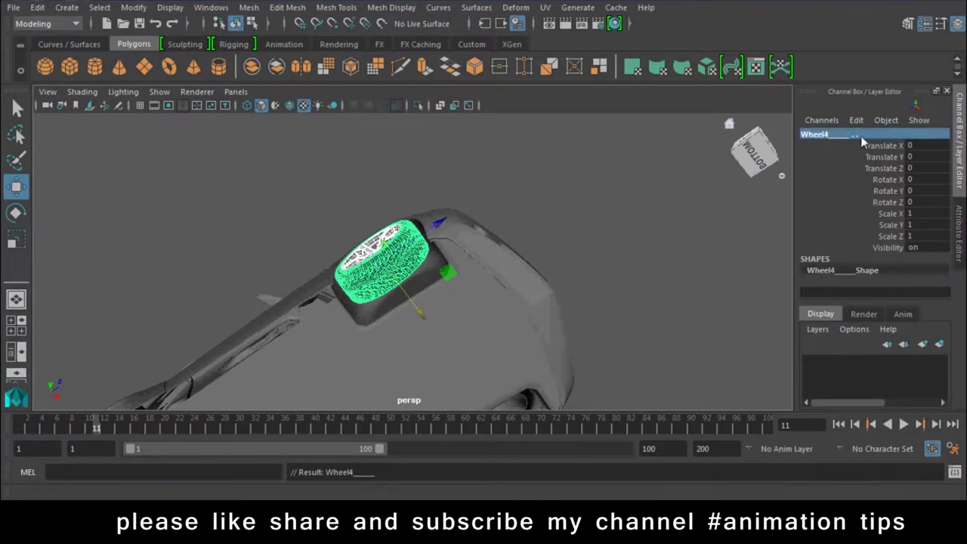
left_click_drag(842, 134, 919, 135)
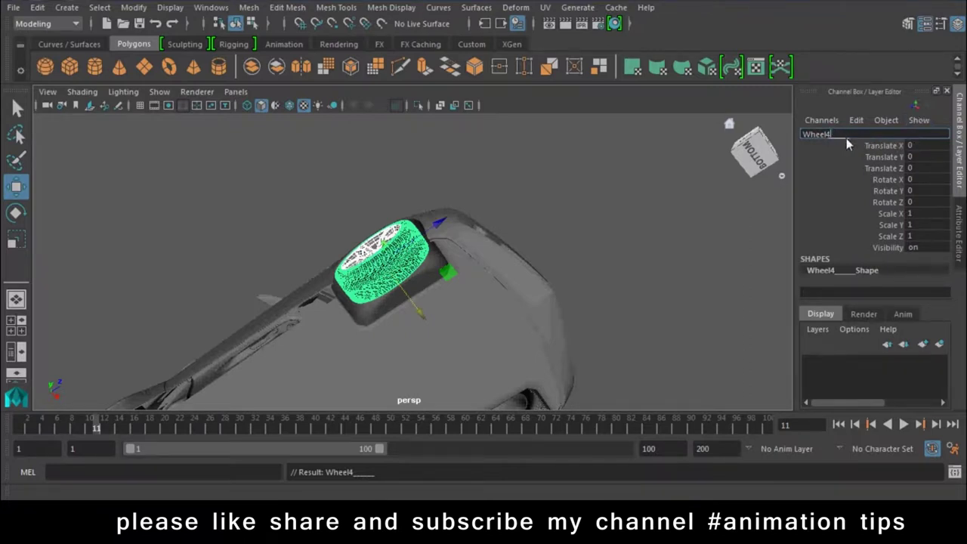
key("Return")
Reselect the wheel, frame it in view and undo a stray move
left_click(613, 265)
left_click(417, 262)
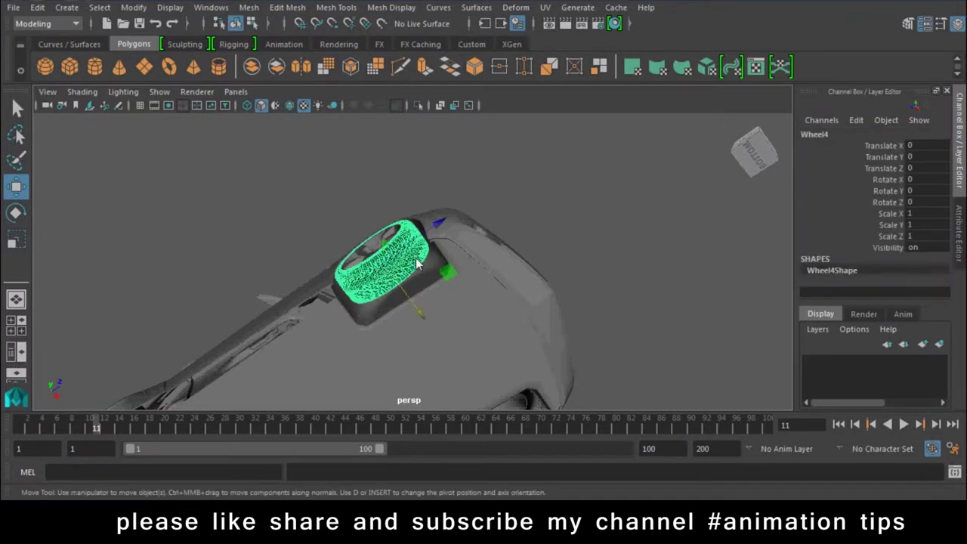
mouse_move(455, 214)
left_mouse_down("alt")
mouse_move(449, 342)
mouse_move(507, 311)
mouse_move(474, 276)
mouse_move(453, 218)
mouse_move(705, 251)
mouse_move(452, 240)
mouse_move(453, 221)
mouse_move(704, 218)
mouse_move(696, 225)
left_mouse_up("alt")
key("f")
key("ctrl+z")
key("ctrl+z")
key("ctrl+z")
key("ctrl+z")
key("ctrl+z")
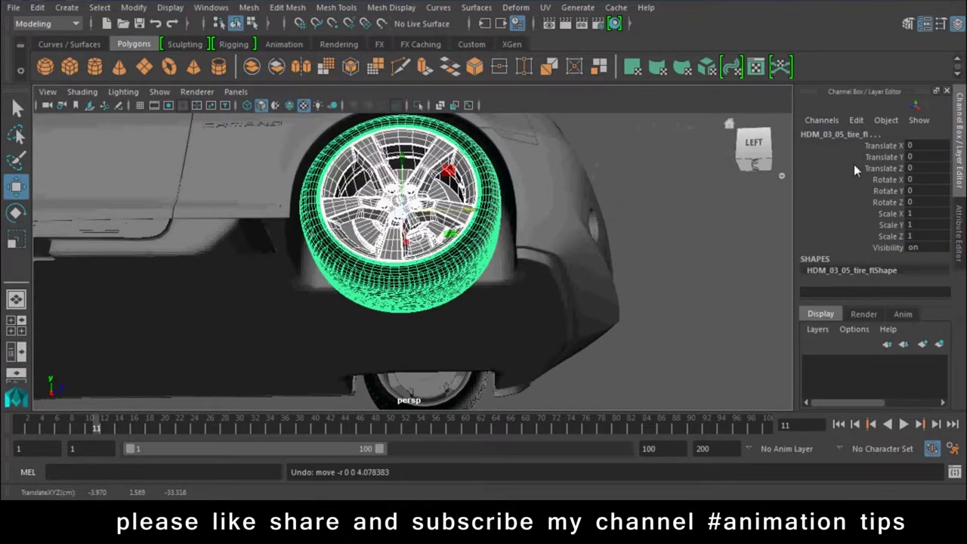
Group the selected tire and name the group Wheel4
key("ctrl+g")
double_click(849, 137)
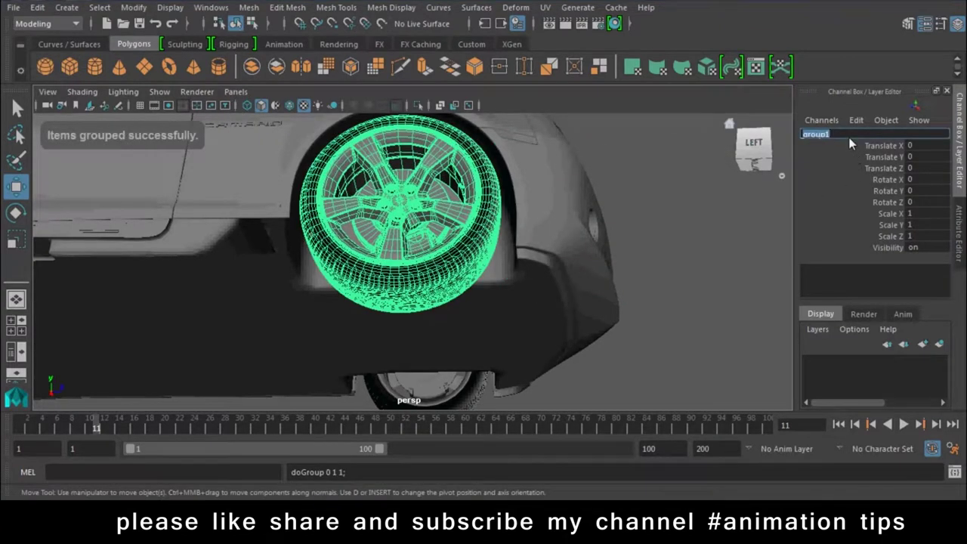
type("Wheel4")
key("Return")
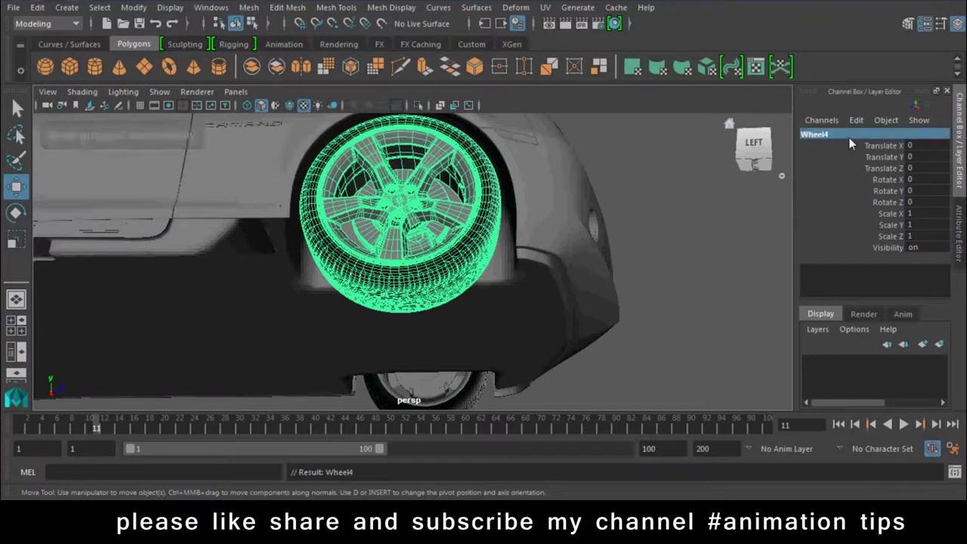
Centre Wheel4's pivot on its tire
right_click_drag(631, 264, 412, 172, "alt")
mouse_move(412, 172)
left_mouse_down("alt")
mouse_move(480, 175)
mouse_move(352, 200)
mouse_move(401, 190)
left_mouse_up("alt")
left_click(133, 6)
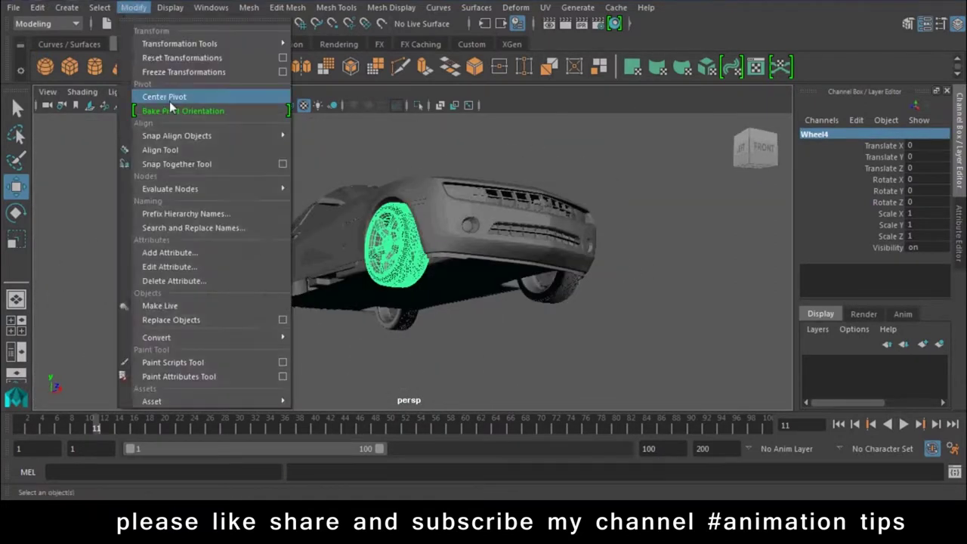
left_click(184, 97)
Select all four tires from below and pick-walk up to their Wheel groups
mouse_move(476, 326)
left_mouse_down("alt")
mouse_move(469, 278)
mouse_move(479, 259)
left_mouse_up("alt")
left_click(520, 269)
left_click(468, 193)
left_click(154, 219, "shift")
left_click(227, 336, "shift")
left_click(495, 319, "shift")
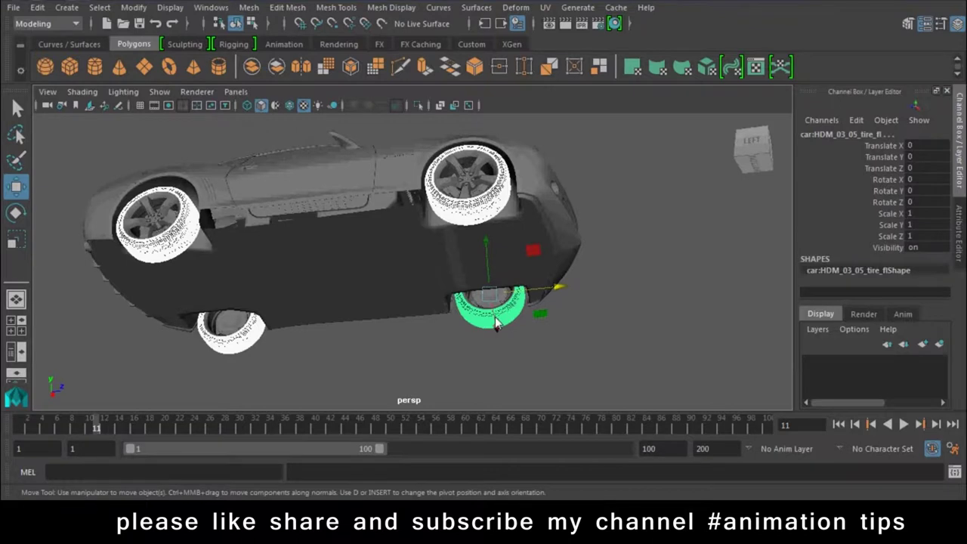
key("Up")
Orbit to the car's side and pick the front-left tire
mouse_move(602, 299)
left_mouse_down("alt")
mouse_move(397, 285)
mouse_move(386, 348)
mouse_move(675, 306)
mouse_move(354, 352)
left_mouse_up("alt")
left_click(524, 344)
mouse_move(524, 344)
right_mouse_down("alt")
mouse_move(541, 340)
mouse_move(452, 312)
mouse_move(432, 292)
right_mouse_up("alt")
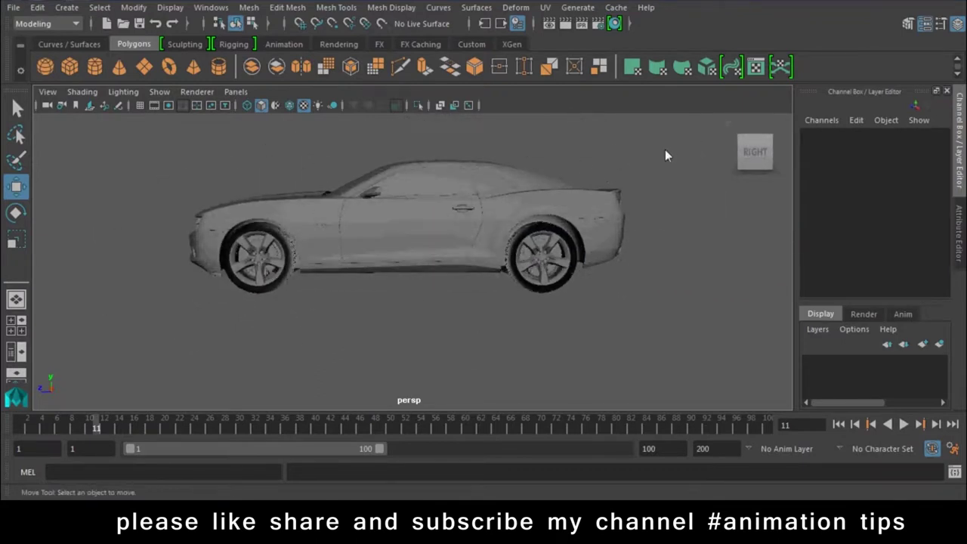
left_click(300, 225)
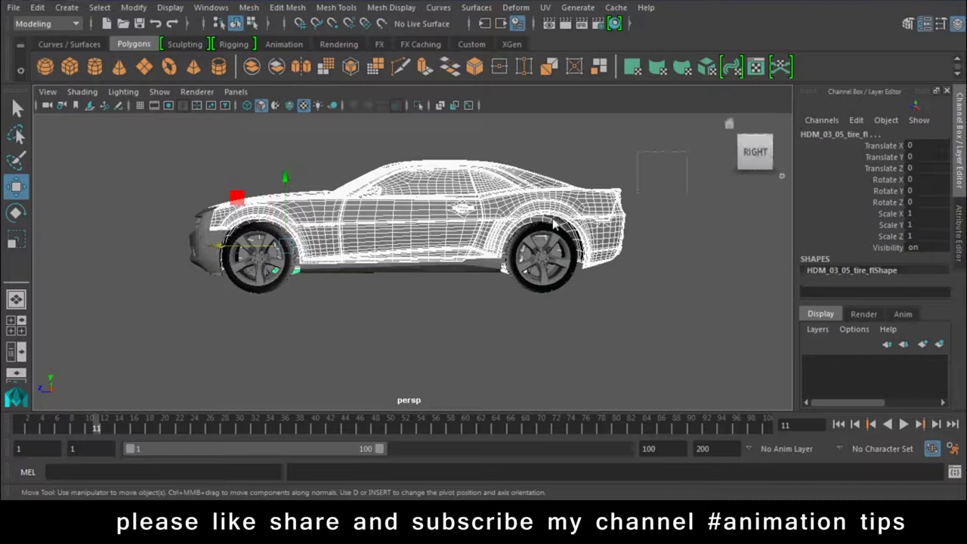
Select the Wheel1–Wheel4 groups and assign them to a new display layer, layer1
left_click_drag(330, 337, 397, 317, "alt")
left_click(397, 317)
left_click(432, 243)
left_click(296, 259, "shift")
left_click(453, 286, "shift")
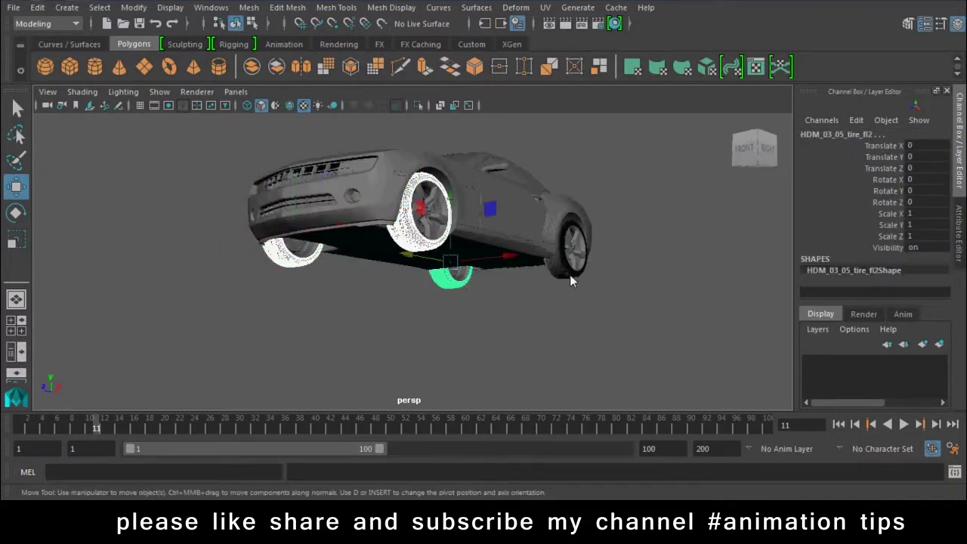
left_click(570, 272, "shift")
key("Return")
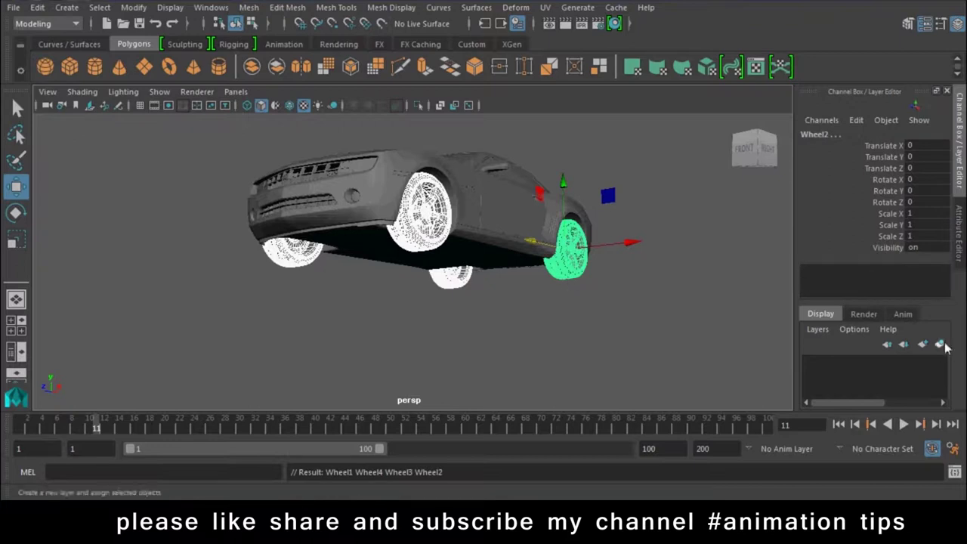
left_click(945, 345)
Hide layer1 and select the car body
left_click(812, 363)
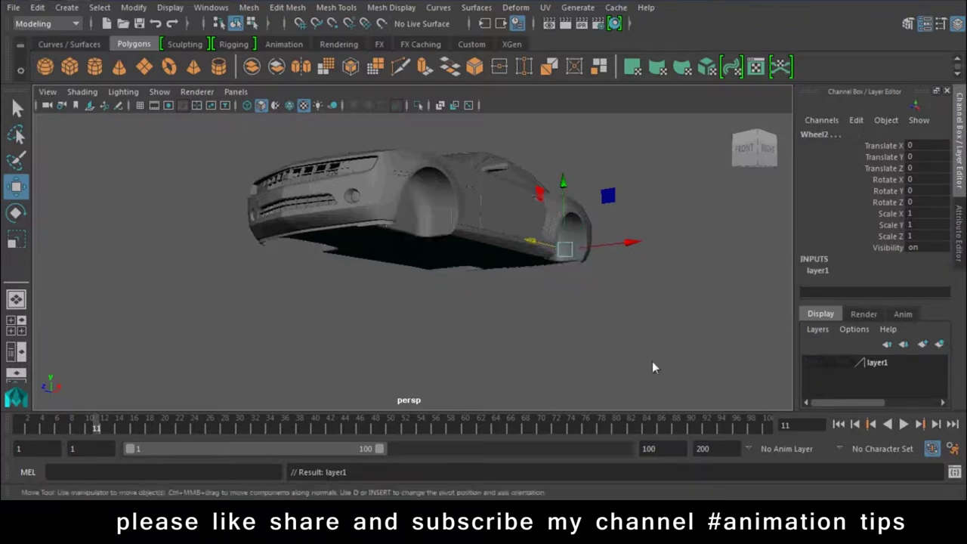
left_click(525, 330)
mouse_move(636, 287)
left_mouse_down("alt")
mouse_move(566, 348)
mouse_move(613, 209)
left_mouse_up("alt")
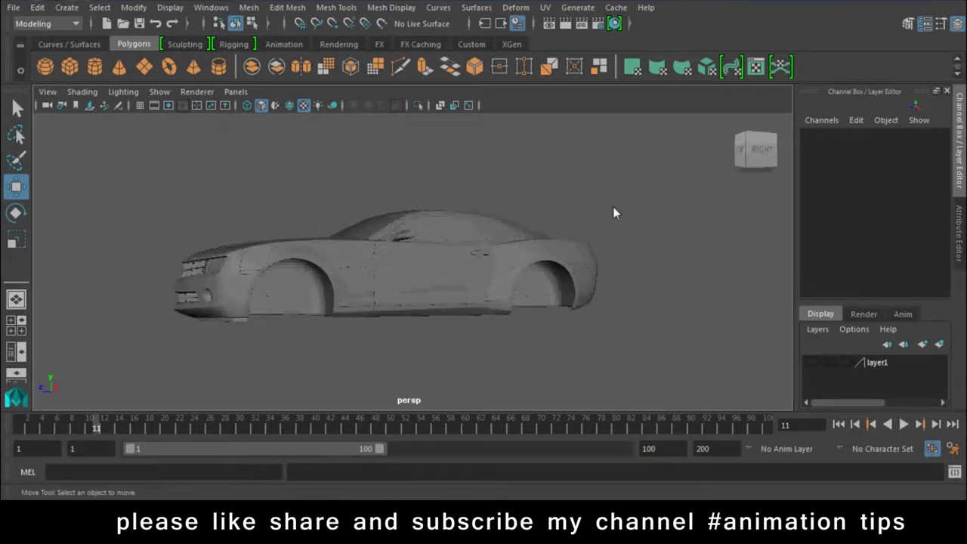
left_click(414, 313)
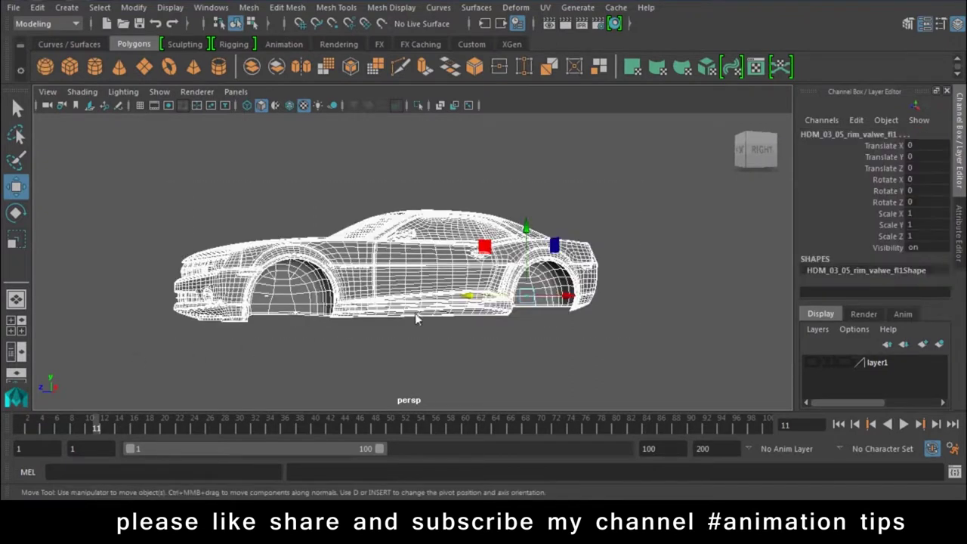
left_click_drag(415, 312, 413, 290, "alt")
Remove the door window, door panel and window trim strip from the selection
scroll(413, 290, "up", 5)
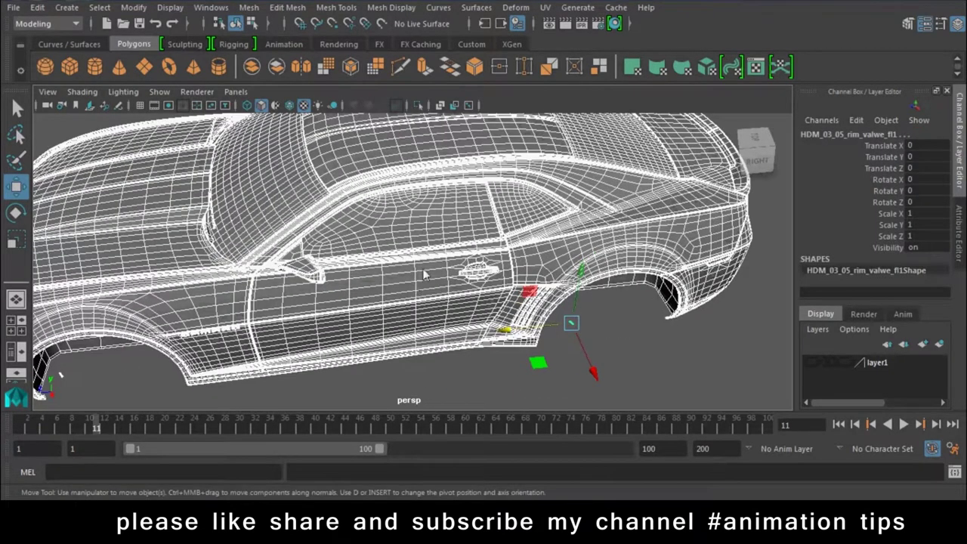
mouse_move(313, 284)
left_mouse_down("alt")
mouse_move(344, 303)
mouse_move(426, 292)
mouse_move(254, 222)
mouse_move(453, 328)
mouse_move(492, 309)
mouse_move(438, 317)
mouse_move(532, 290)
left_mouse_up("alt")
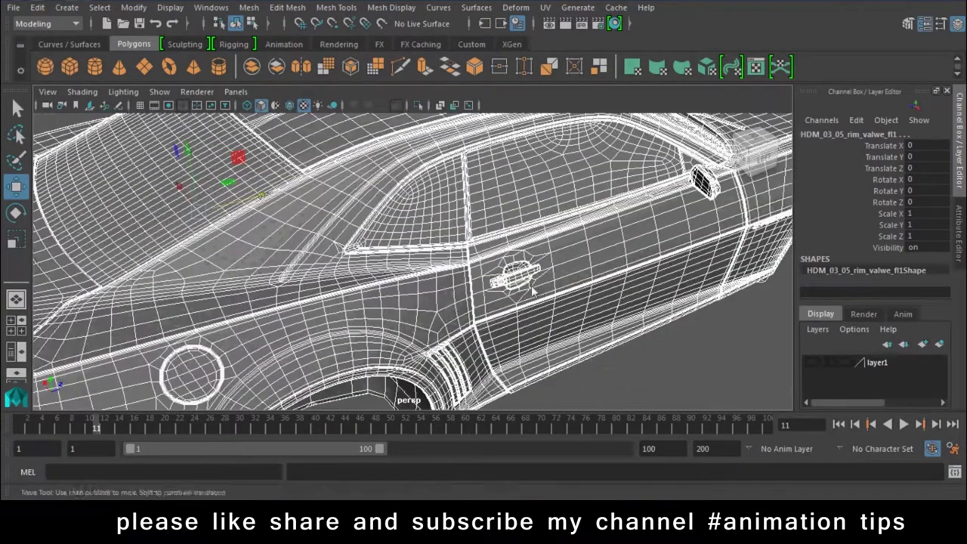
middle_click_drag(532, 291, 432, 299, "alt")
left_click(447, 221, "ctrl")
left_click(639, 224, "ctrl")
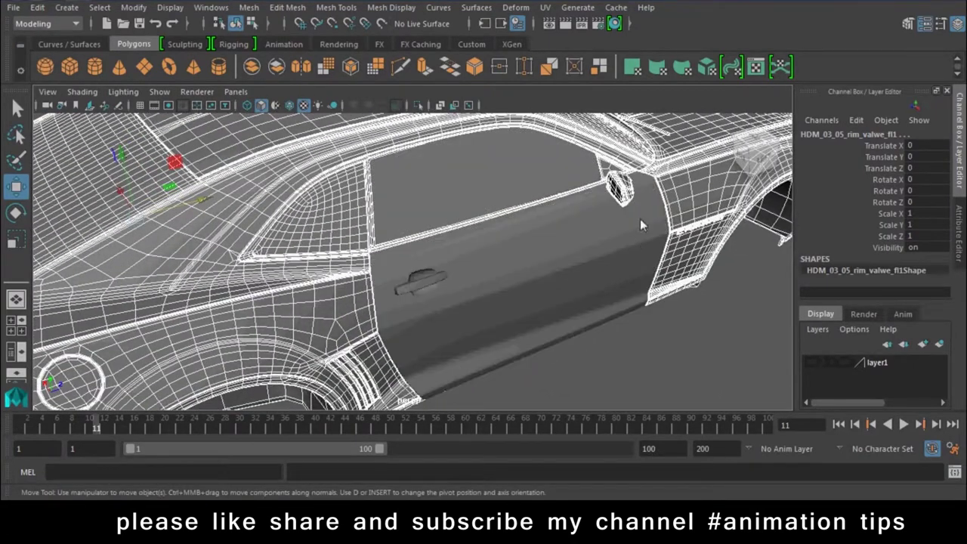
left_click(600, 172, "ctrl")
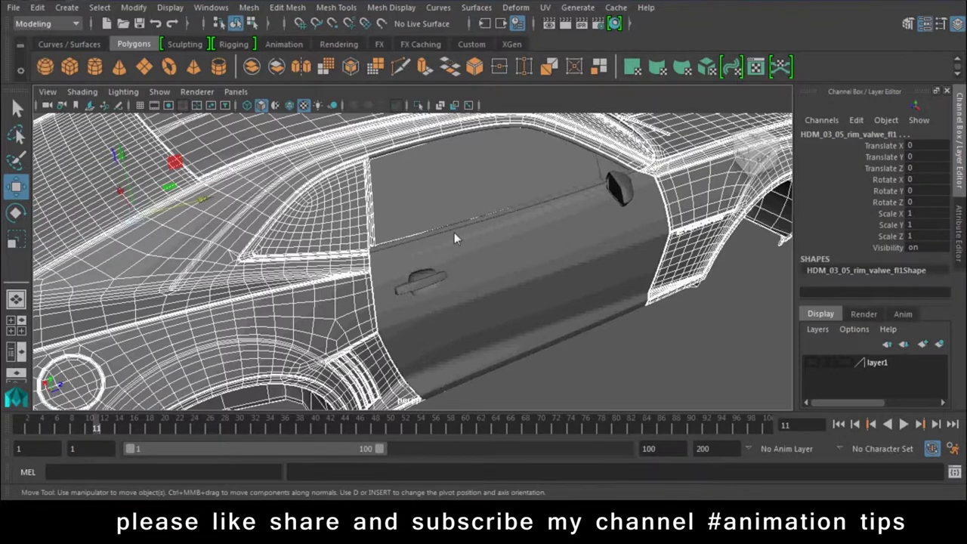
Add the bottom mesh to the selection, test-move the parts and undo
mouse_move(401, 247)
left_mouse_down("alt")
mouse_move(343, 323)
mouse_move(387, 272)
mouse_move(443, 321)
mouse_move(413, 274)
left_mouse_up("alt")
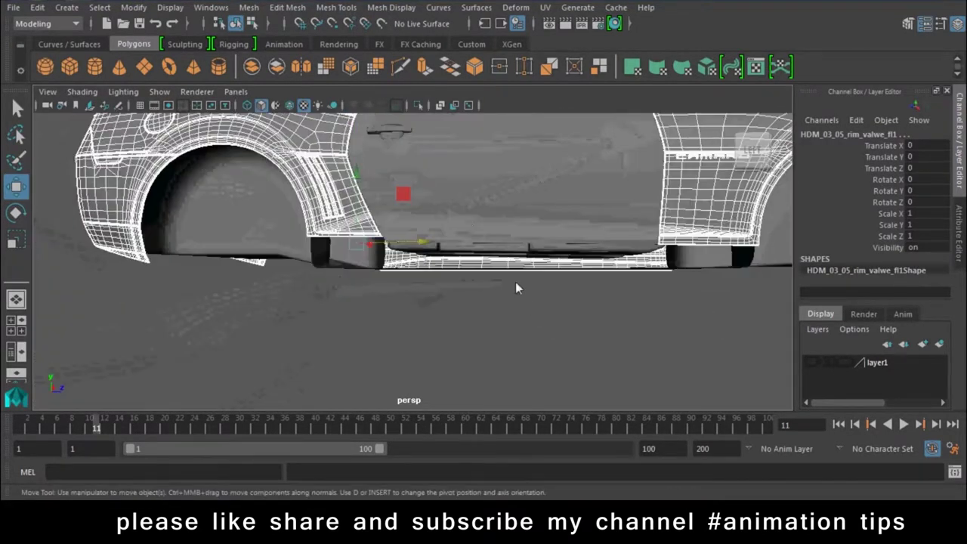
key("a")
left_click_drag(388, 195, 426, 197, "alt")
left_click(433, 302)
left_click_drag(434, 302, 448, 323, "alt")
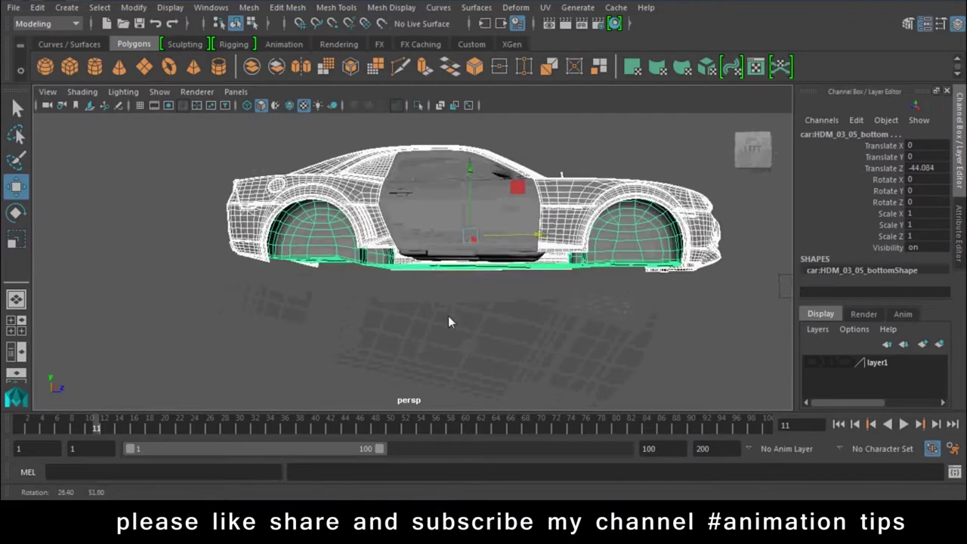
middle_click_drag(448, 323, 408, 302)
mouse_move(408, 302)
left_mouse_down("alt")
mouse_move(316, 281)
mouse_move(331, 257)
mouse_move(541, 344)
mouse_move(410, 362)
left_mouse_up("alt")
key("ctrl+z")
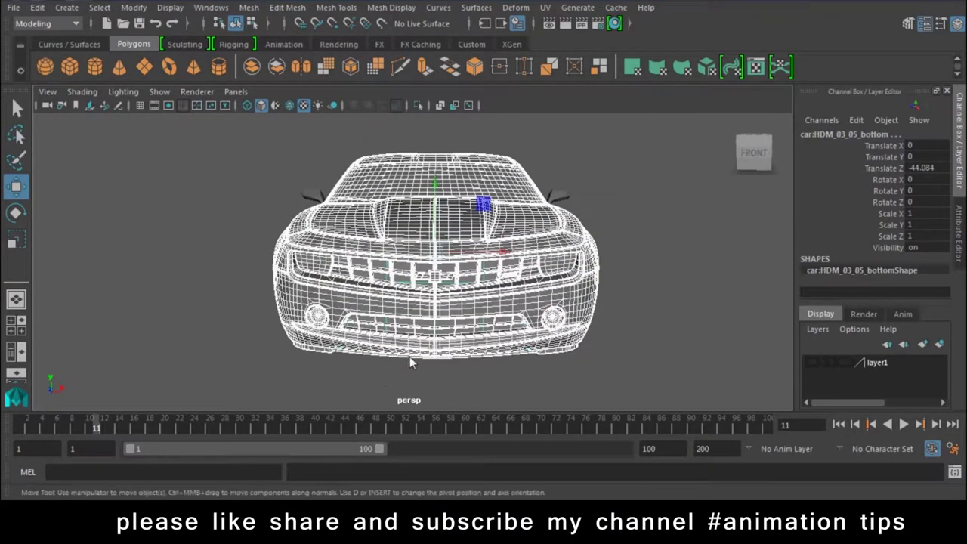
Select the Object007 part together with the bottom mesh
left_click(510, 184)
mouse_move(510, 184)
left_mouse_down("alt")
mouse_move(574, 317)
mouse_move(529, 302)
left_mouse_up("alt")
left_click(453, 294)
left_click_drag(453, 295, 485, 285, "alt")
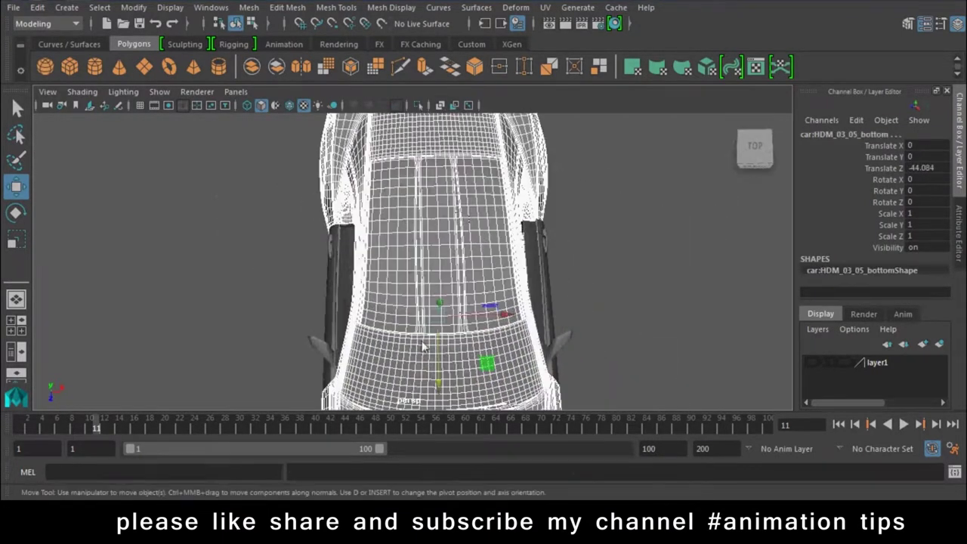
mouse_move(423, 346)
left_mouse_down("alt")
mouse_move(480, 334)
mouse_move(523, 365)
left_mouse_up("alt")
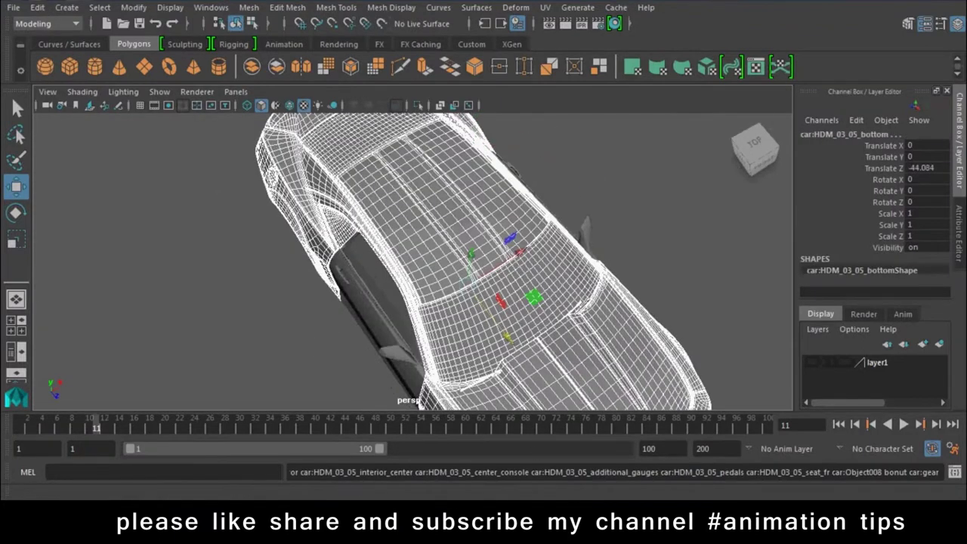
Select the rim object and nudge it along Z
left_click(865, 420)
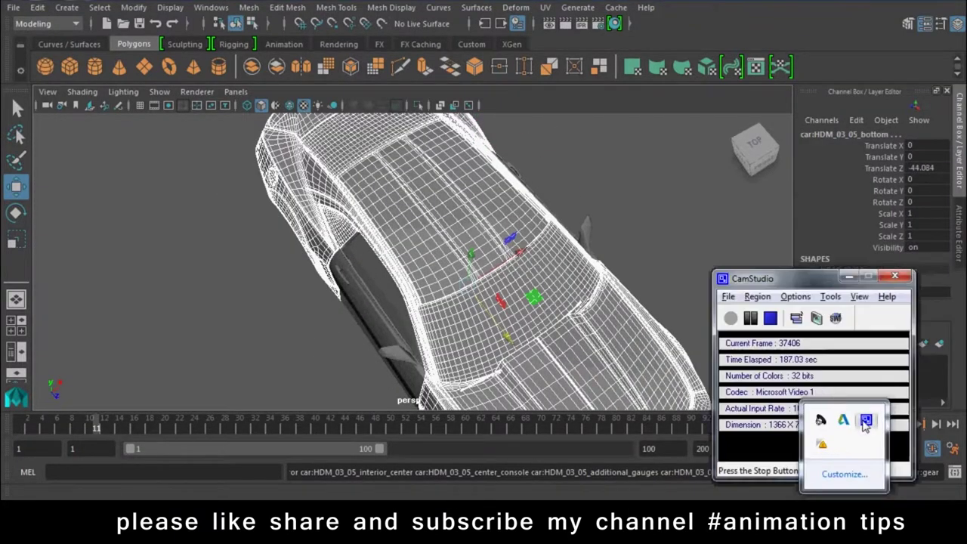
left_click(524, 328)
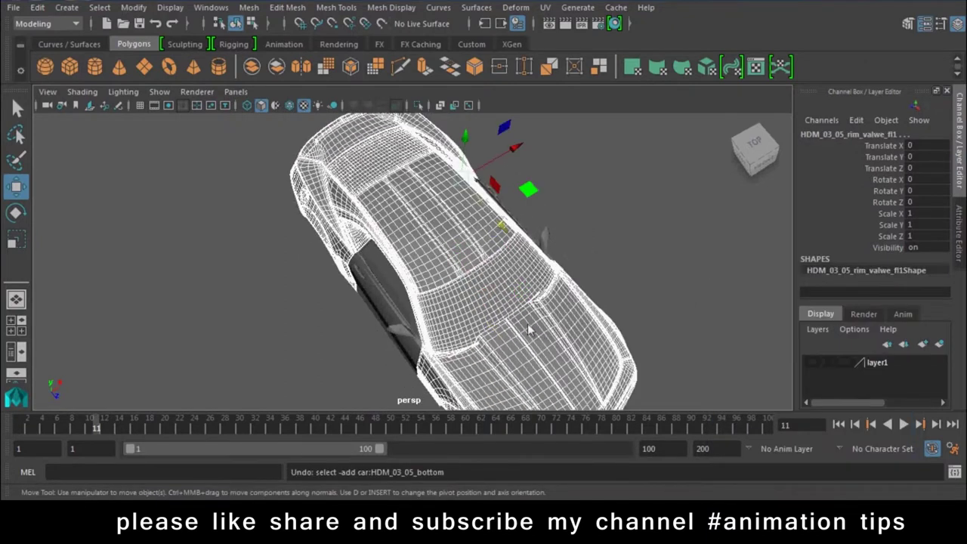
left_click_drag(524, 328, 410, 183, "alt")
mouse_move(434, 237)
left_mouse_down()
mouse_move(752, 235)
mouse_move(419, 243)
left_mouse_up()
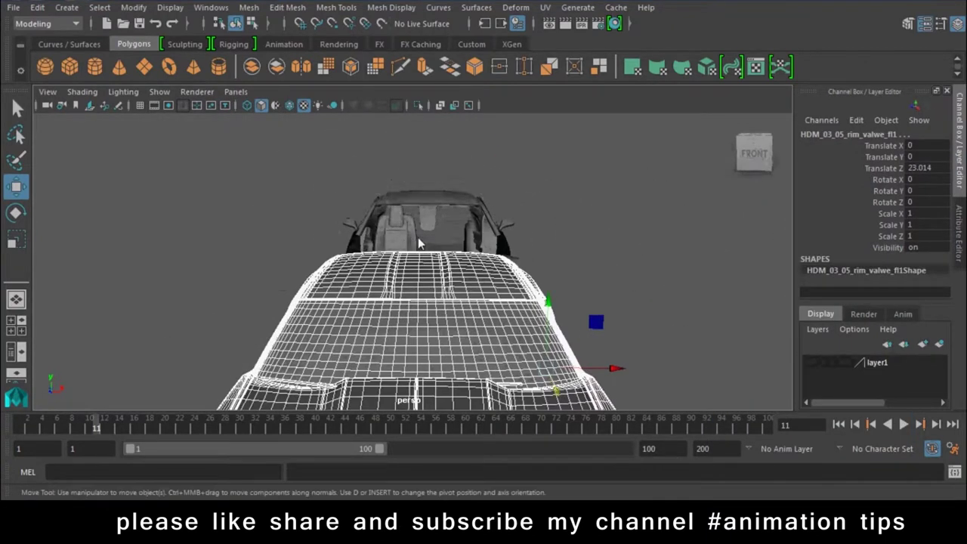
Switch to the top view, frame the whole car and show it in wireframe
scroll(419, 243, "down", 3)
key("space")
left_click_drag(522, 242, 470, 188)
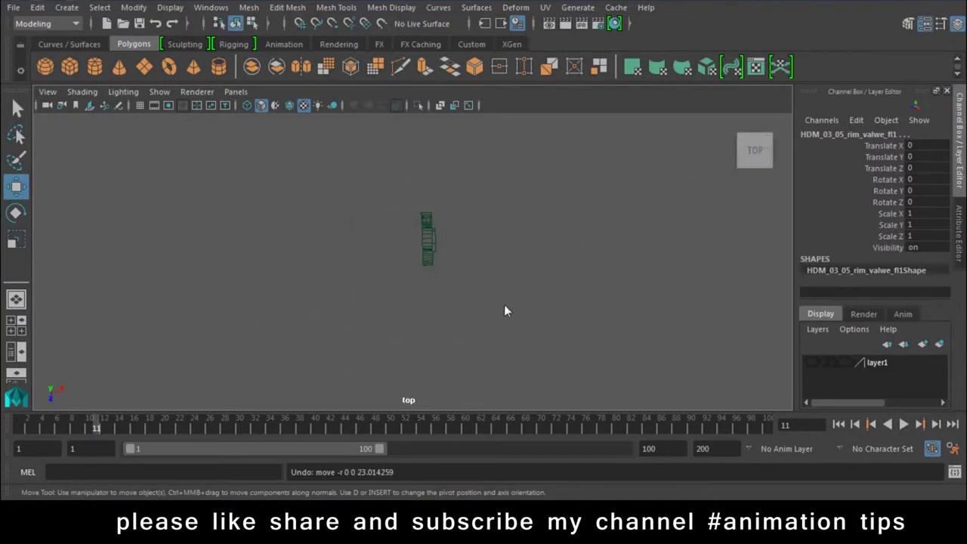
key("a")
key("4")
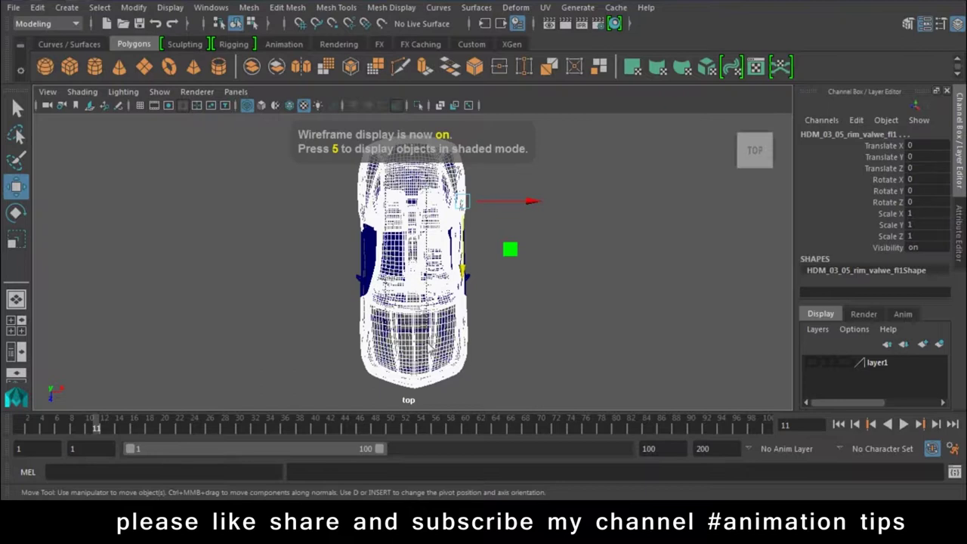
Select all the car body pieces and return to the perspective view
left_click(437, 368)
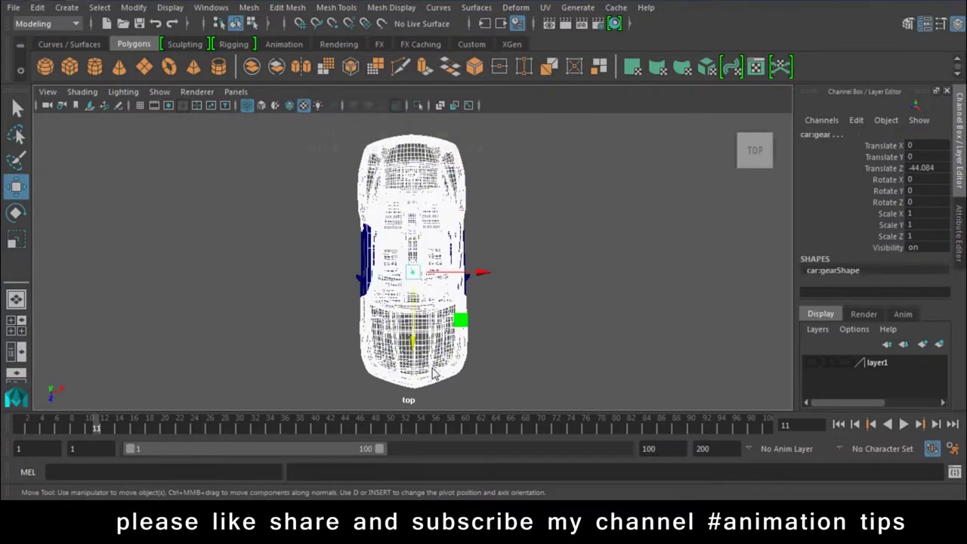
key("space")
mouse_move(435, 370)
left_mouse_down()
mouse_move(446, 332)
mouse_move(596, 369)
mouse_move(558, 352)
mouse_move(526, 273)
mouse_move(472, 316)
left_mouse_up()
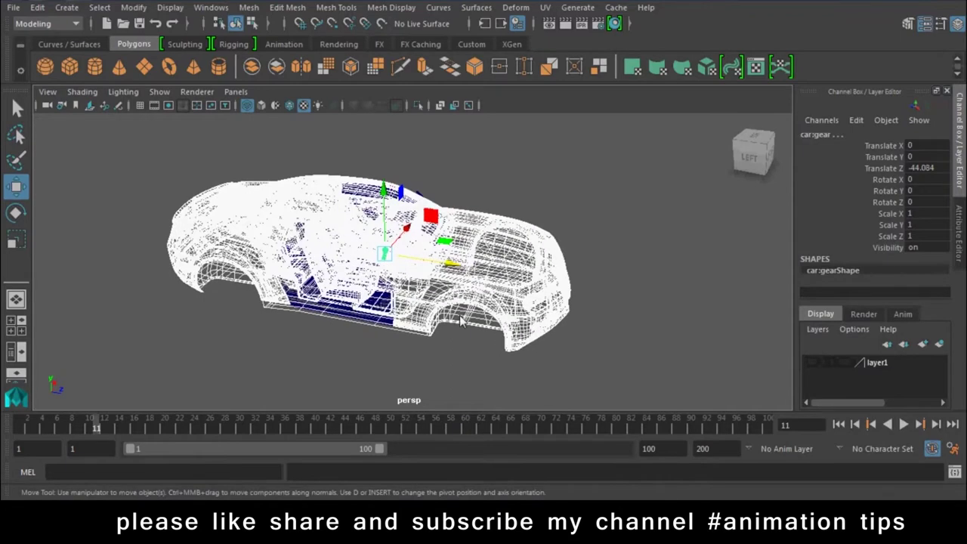
Toggle textured, wireframe and shaded display while inspecting the car interior and dashboard
key("6")
mouse_move(456, 274)
left_mouse_down("alt")
mouse_move(433, 243)
mouse_move(243, 263)
mouse_move(224, 224)
mouse_move(419, 280)
mouse_move(270, 202)
left_mouse_up("alt")
key("f")
key("4")
right_click_drag(270, 202, 496, 329, "alt")
key("6")
mouse_move(496, 327)
left_mouse_down("alt")
mouse_move(371, 260)
mouse_move(423, 302)
mouse_move(466, 299)
mouse_move(296, 286)
mouse_move(593, 311)
mouse_move(393, 237)
mouse_move(486, 282)
mouse_move(334, 250)
left_mouse_up("alt")
right_click_drag(334, 251, 182, 218, "alt")
mouse_move(182, 218)
left_mouse_down("alt")
mouse_move(573, 262)
mouse_move(521, 378)
mouse_move(507, 326)
mouse_move(231, 214)
mouse_move(343, 169)
mouse_move(311, 268)
mouse_move(355, 333)
mouse_move(456, 281)
left_mouse_up("alt")
mouse_move(455, 241)
left_mouse_down("alt")
mouse_move(574, 196)
mouse_move(464, 194)
mouse_move(414, 287)
mouse_move(654, 289)
mouse_move(646, 299)
left_mouse_up("alt")
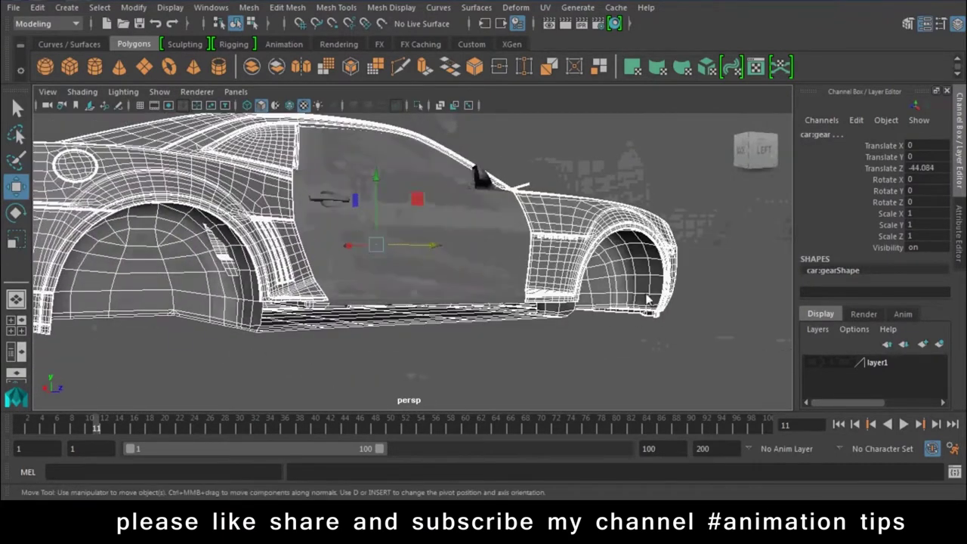
Toggle layer1's visibility on and off twice, leaving the wheels hidden
left_click(816, 364)
left_click(815, 363)
left_click(811, 365)
left_click(811, 365)
mouse_move(574, 317)
left_mouse_down("alt")
mouse_move(403, 321)
mouse_move(571, 327)
left_mouse_up("alt")
Group the car body pieces into group1 and adjust its pivot from the side view
key("ctrl+g")
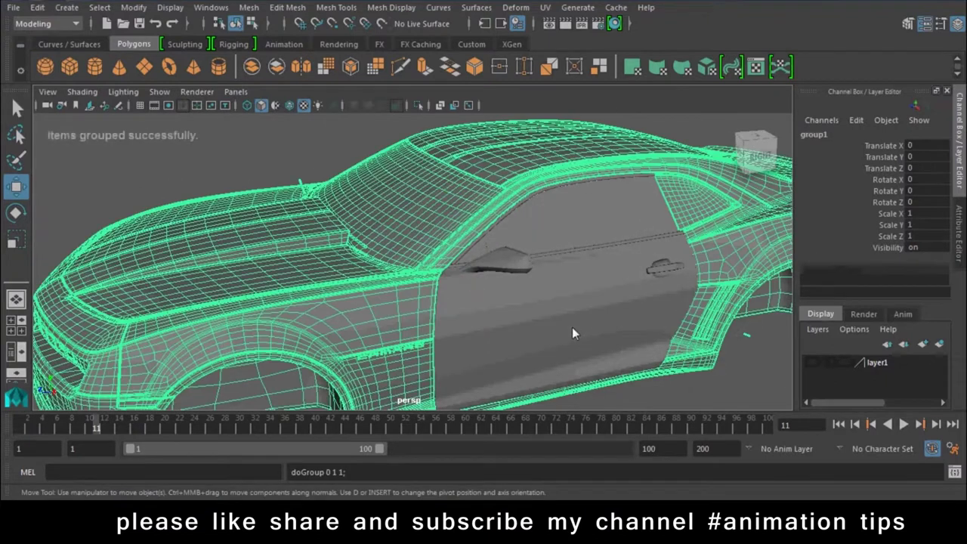
scroll(418, 280, "down", 5)
key("space")
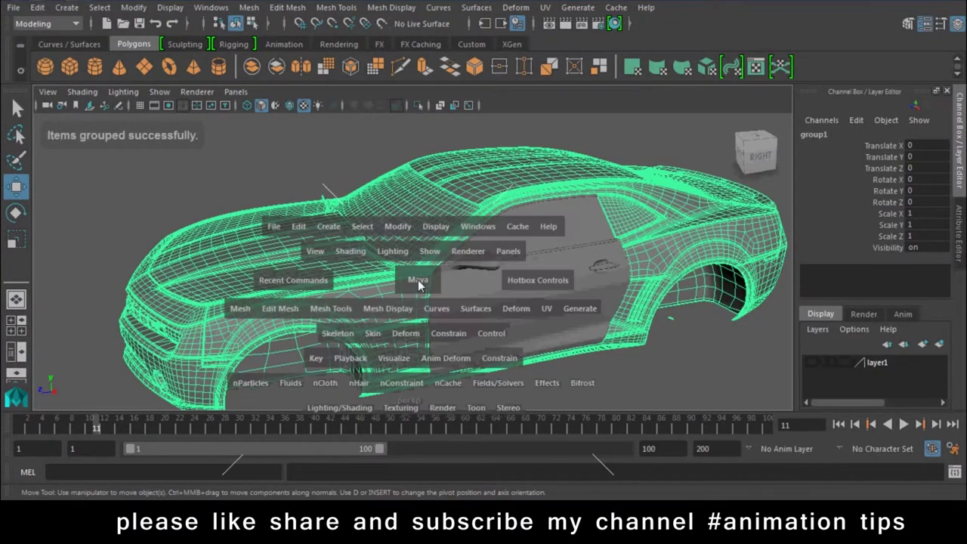
left_click_drag(418, 279, 431, 287)
key("f")
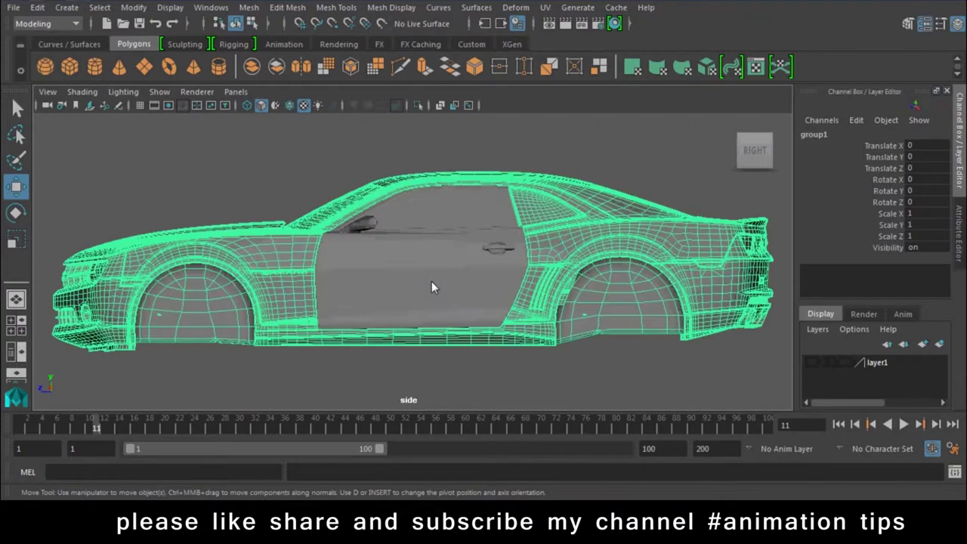
left_click(135, 8)
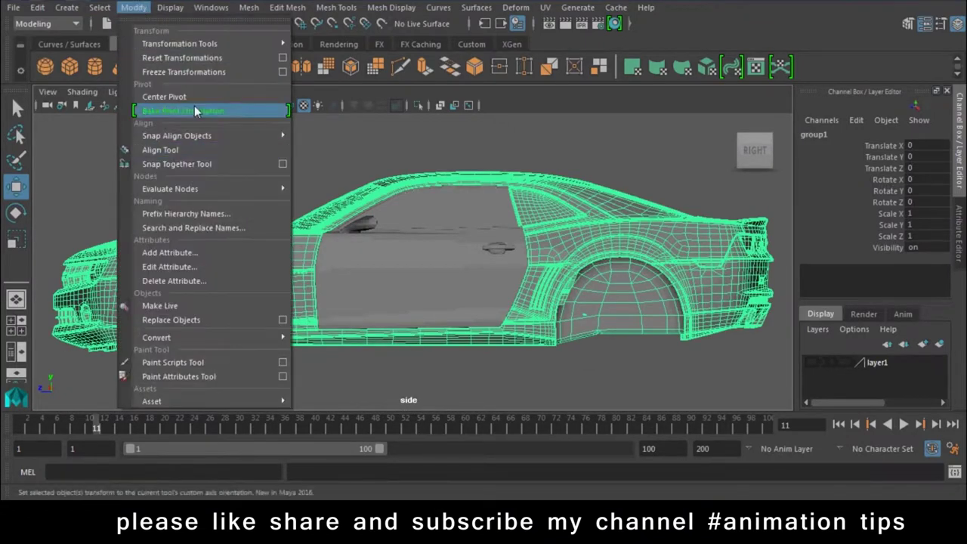
left_click(174, 95)
Rename group1 to Car_Chasis and assign it to a new display layer, layer2
key("space")
left_click_drag(440, 246, 440, 216)
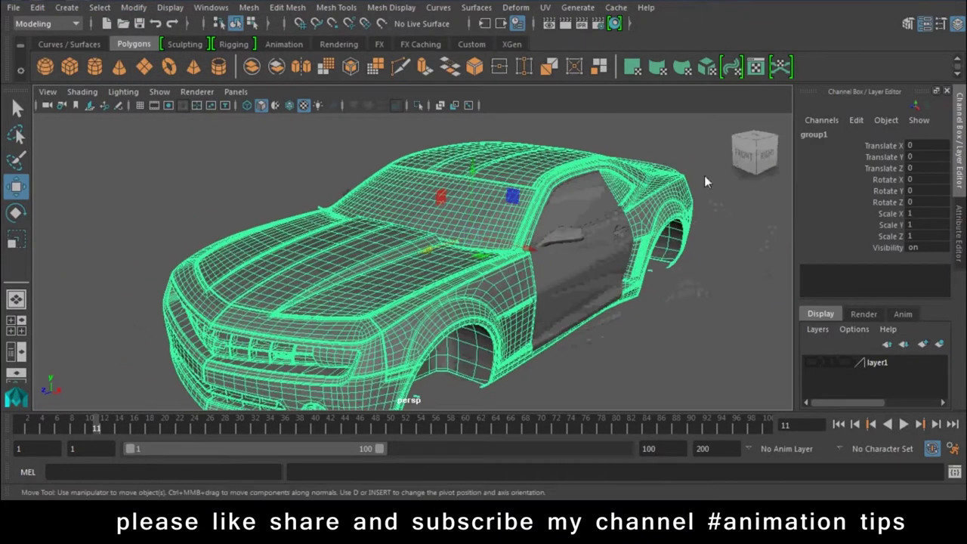
double_click(819, 136)
type("Car_Cha")
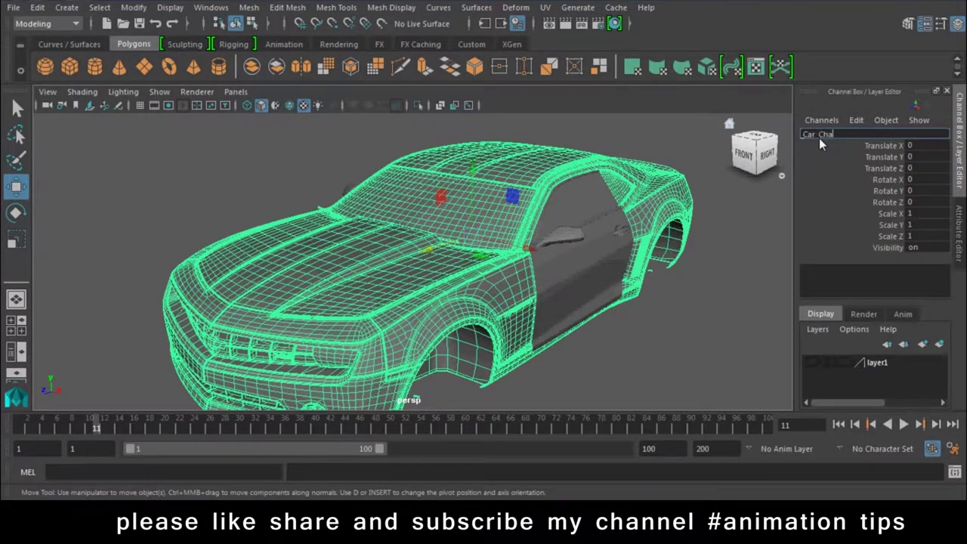
type("sis")
key("Return")
left_click(938, 344)
Hide the car body layer, box-select the door meshes and group them as L_Door
left_click(811, 363)
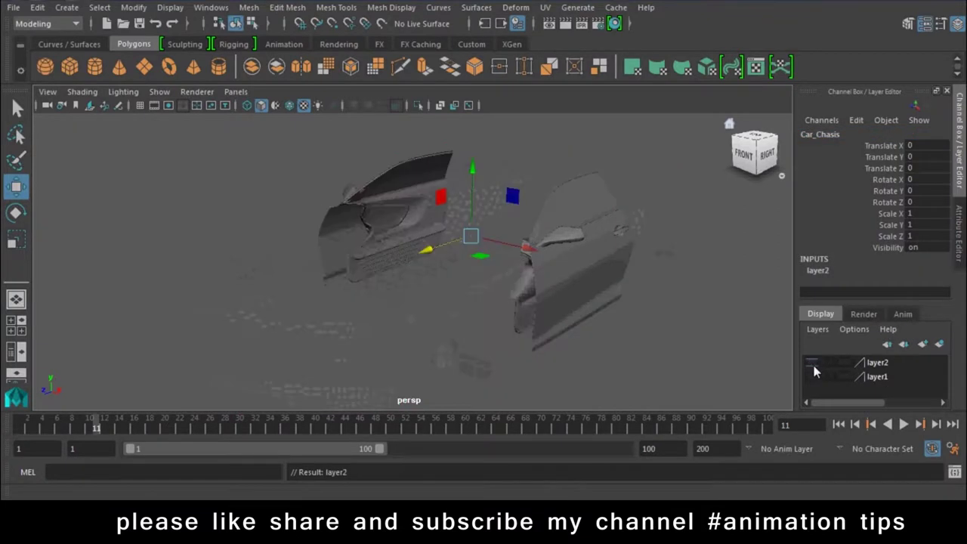
mouse_move(606, 354)
left_mouse_down("alt")
mouse_move(717, 354)
mouse_move(671, 296)
mouse_move(652, 149)
mouse_move(464, 400)
left_mouse_up("alt")
left_click(626, 130)
left_click_drag(626, 128, 477, 336)
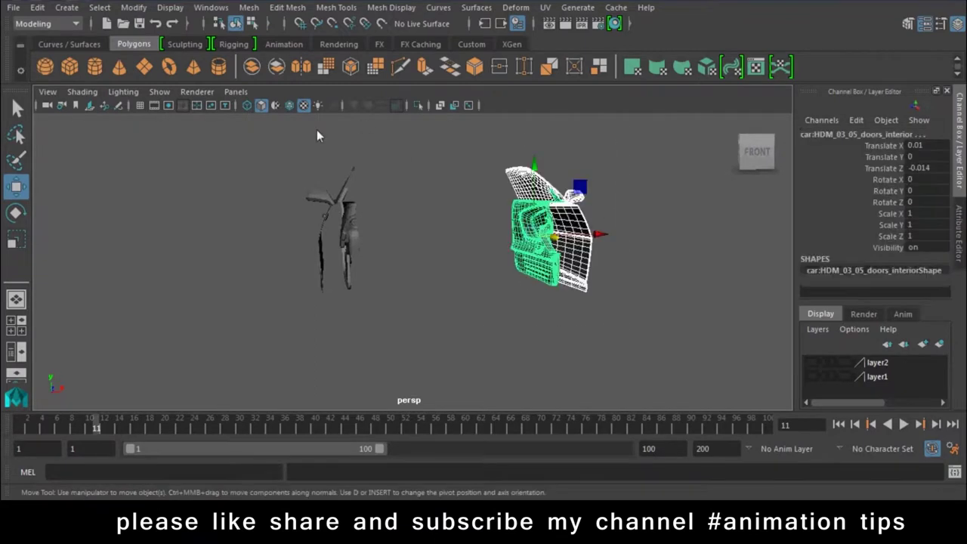
key("ctrl+g")
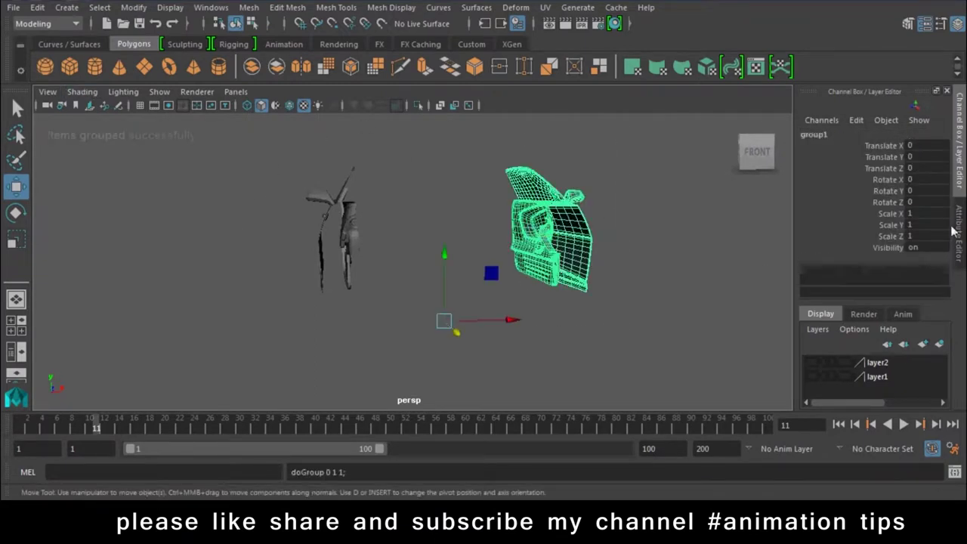
double_click(828, 133)
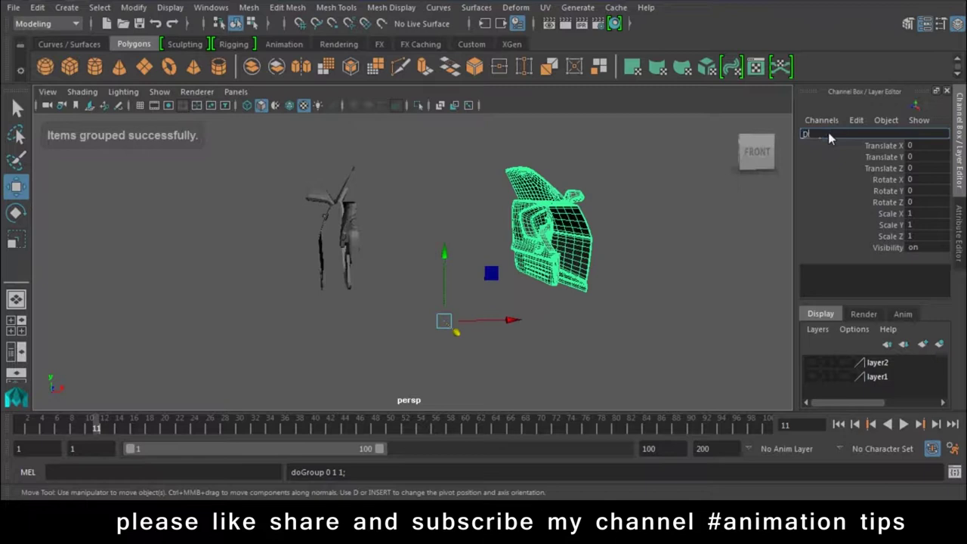
type("l")
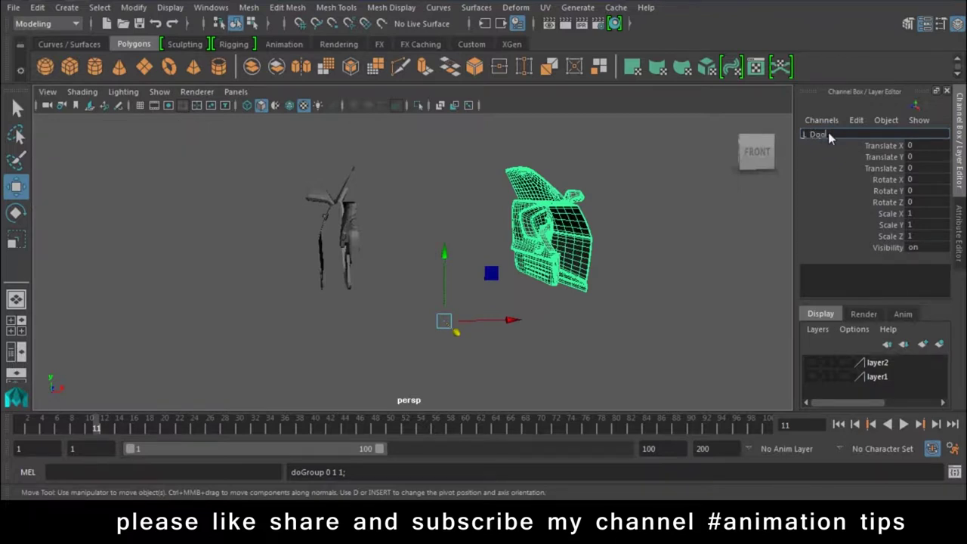
type("r")
key("Return")
Group the next door mesh and name the group R_Door
key("Down")
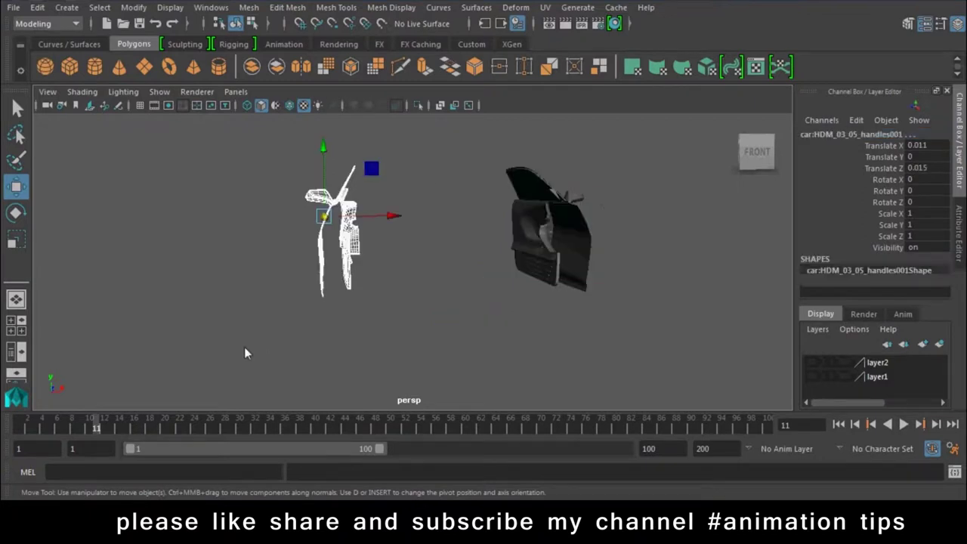
key("ctrl+g")
double_click(852, 135)
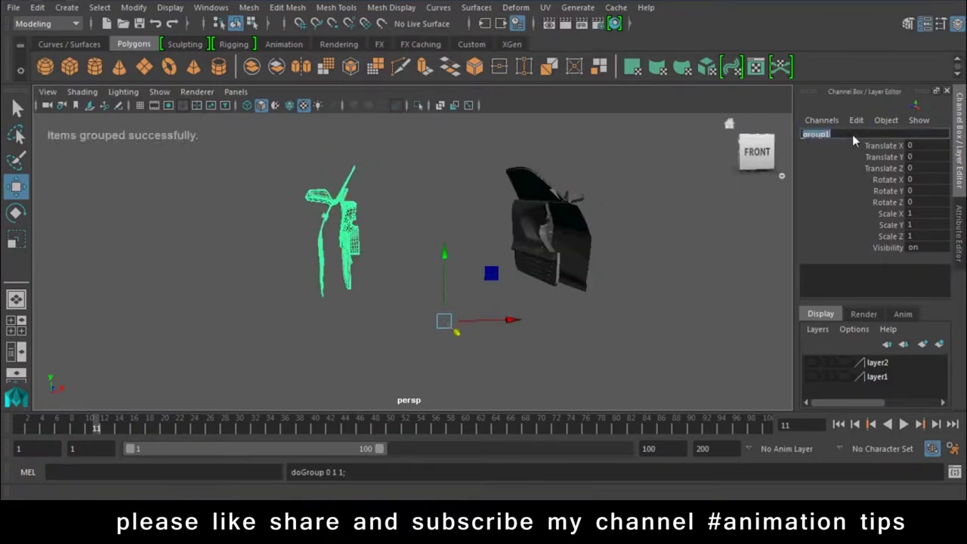
type("R_Do")
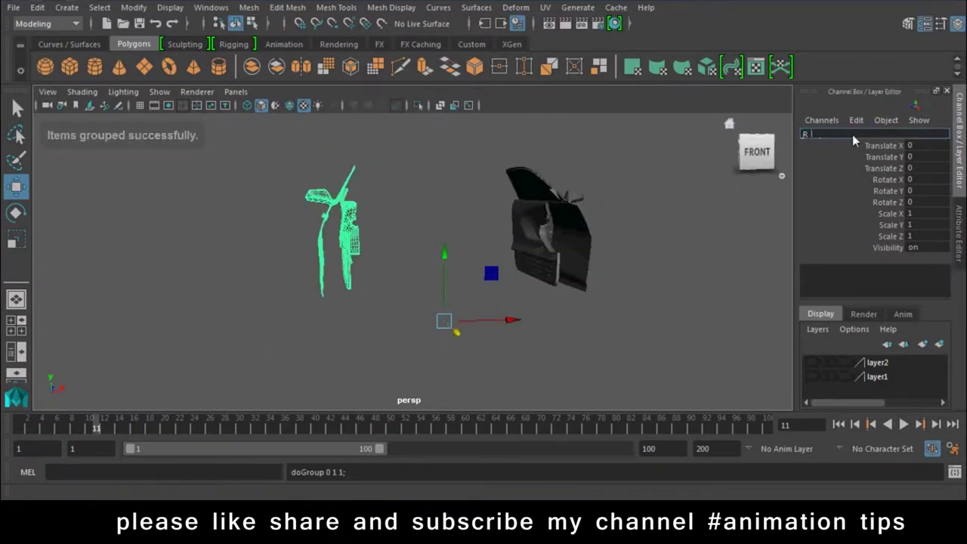
type("or")
key("Return")
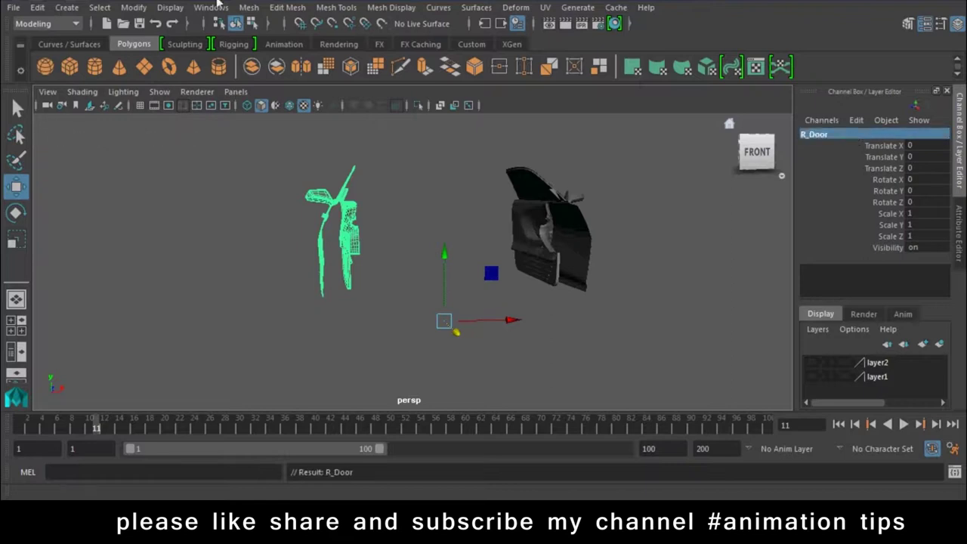
Centre the pivots of R_Door and L_Door and show the car body layer again
left_click(134, 8)
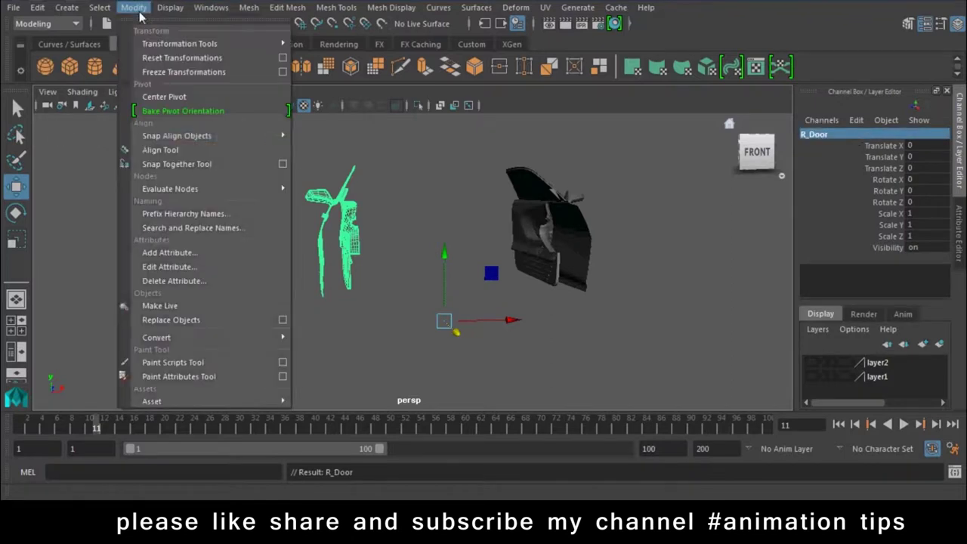
left_click(178, 97)
left_click(532, 224)
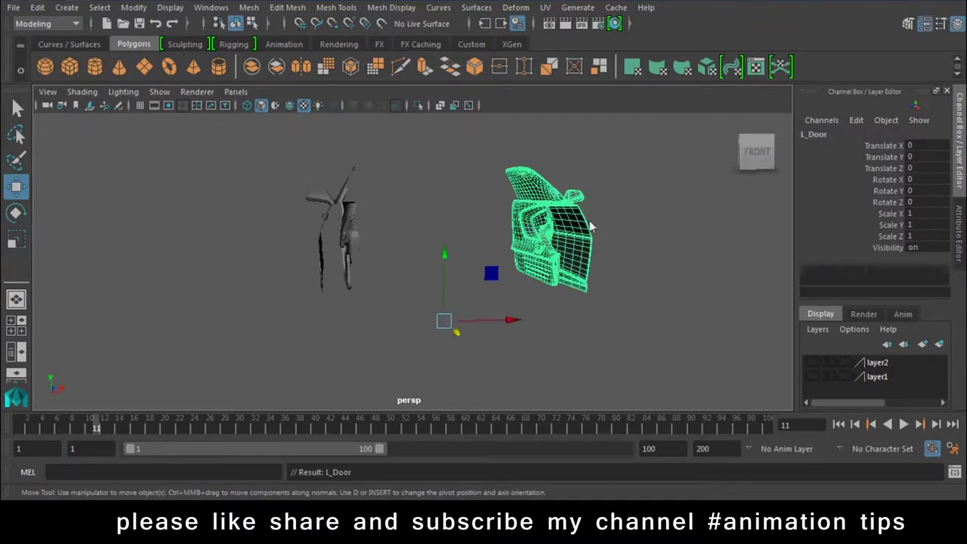
left_click(139, 11)
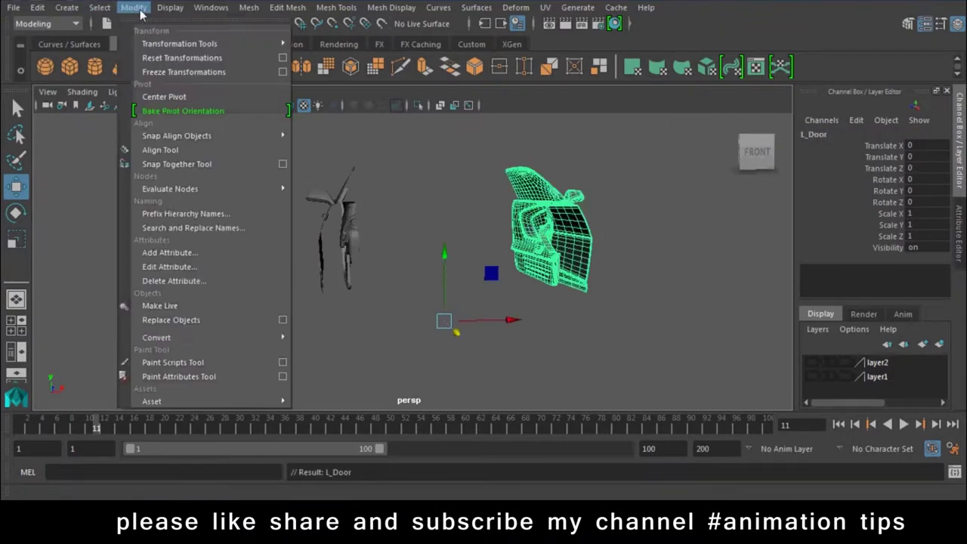
left_click(193, 97)
left_click(811, 363)
mouse_move(529, 265)
left_mouse_down("alt")
mouse_move(451, 235)
mouse_move(359, 354)
mouse_move(466, 346)
mouse_move(444, 318)
mouse_move(507, 270)
left_mouse_up("alt")
Snap L_Door's pivot to its front edge and test-rotate it, then undo the rotation
key("Insert")
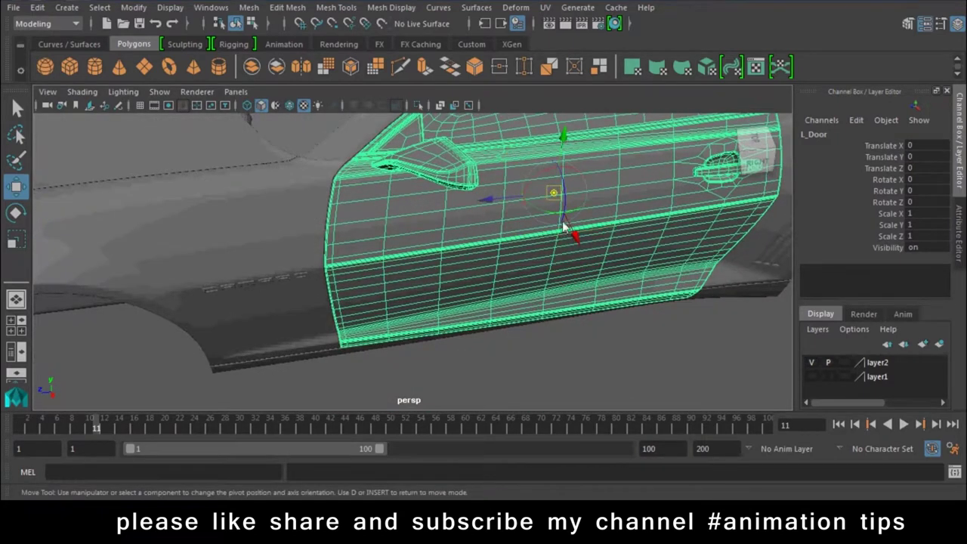
left_click_drag(553, 195, 326, 272)
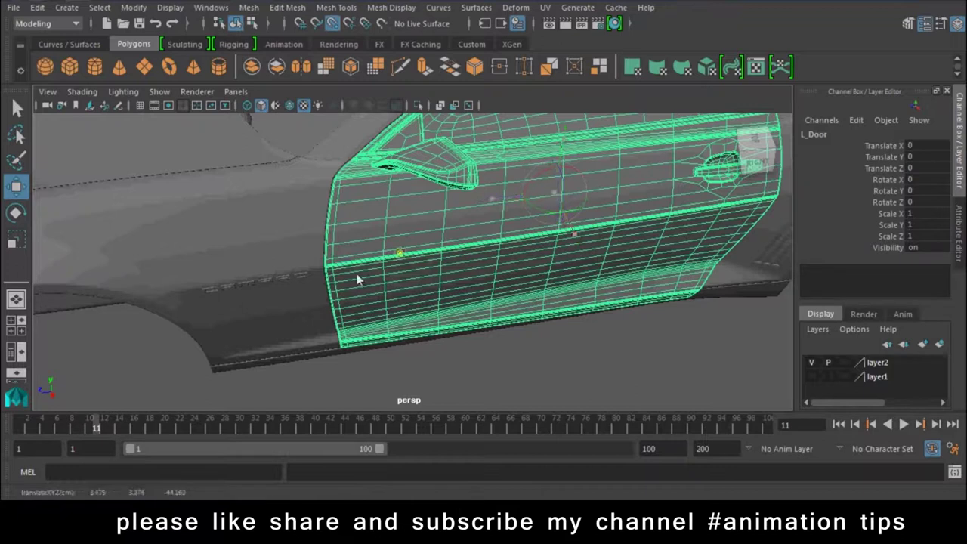
key("Insert")
mouse_move(367, 319)
left_mouse_down("alt")
mouse_move(446, 339)
mouse_move(514, 295)
mouse_move(420, 352)
mouse_move(527, 353)
mouse_move(453, 352)
mouse_move(317, 285)
mouse_move(374, 359)
mouse_move(385, 331)
mouse_move(376, 281)
mouse_move(295, 312)
mouse_move(554, 261)
mouse_move(281, 266)
mouse_move(490, 220)
mouse_move(467, 216)
mouse_move(485, 268)
left_mouse_up("alt")
key("e")
key("ctrl+z")
Select R_Door and reorient its pivot axes
left_click(486, 266)
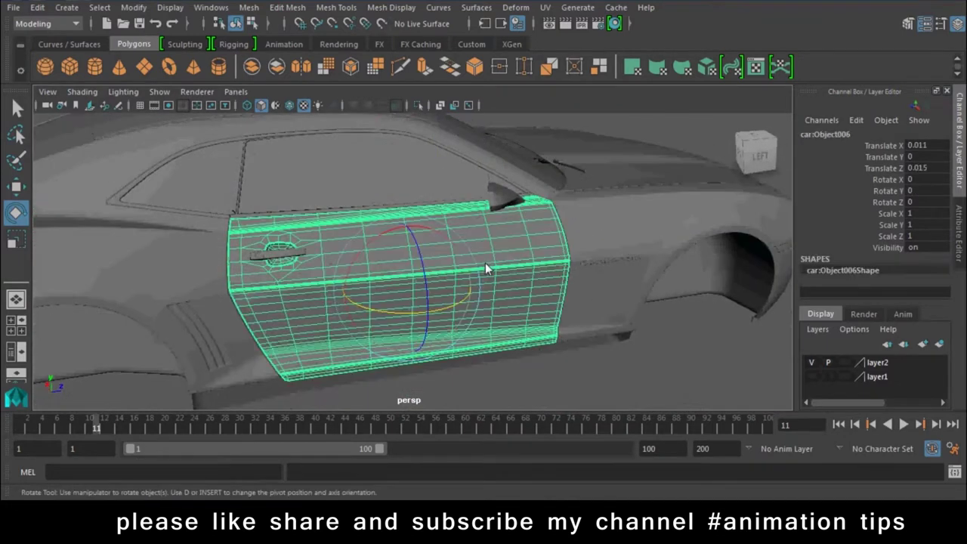
key("w")
scroll(485, 263, "up", 2)
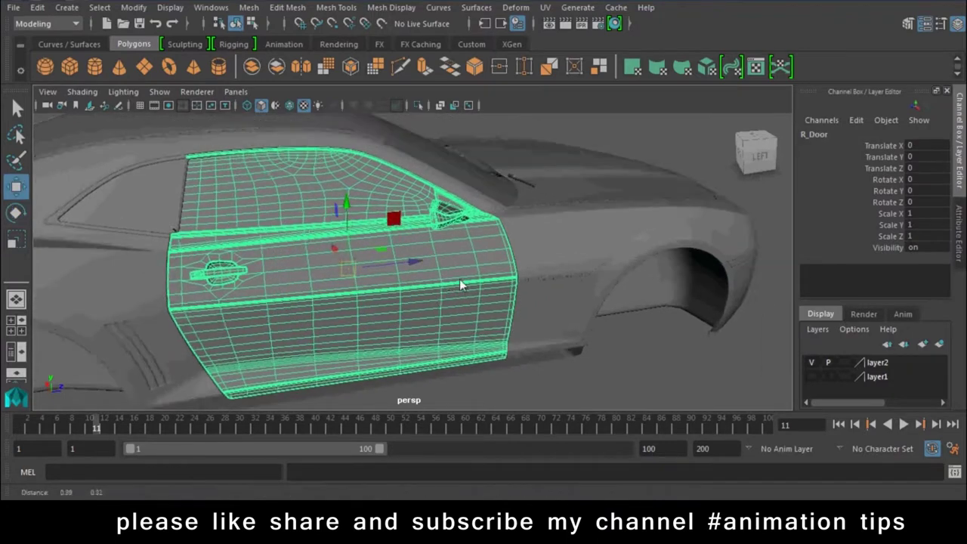
scroll(459, 278, "up", 3)
scroll(500, 345, "up", 2)
key("d")
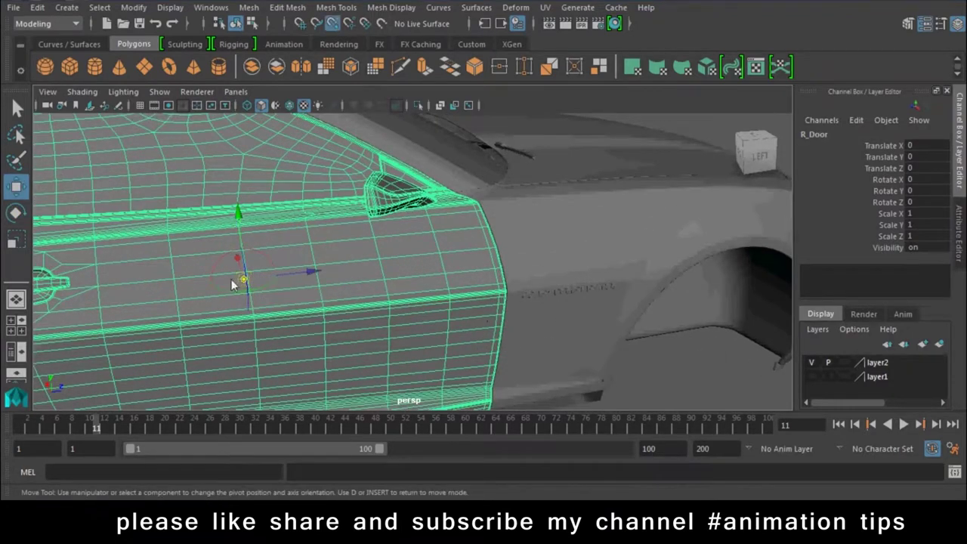
left_click_drag(244, 273, 316, 324)
key("d")
key("d")
Snap R_Door's pivot to a front-edge vertex, test a 72-degree swing, then undo it
key("v")
left_click_drag(279, 282, 498, 282)
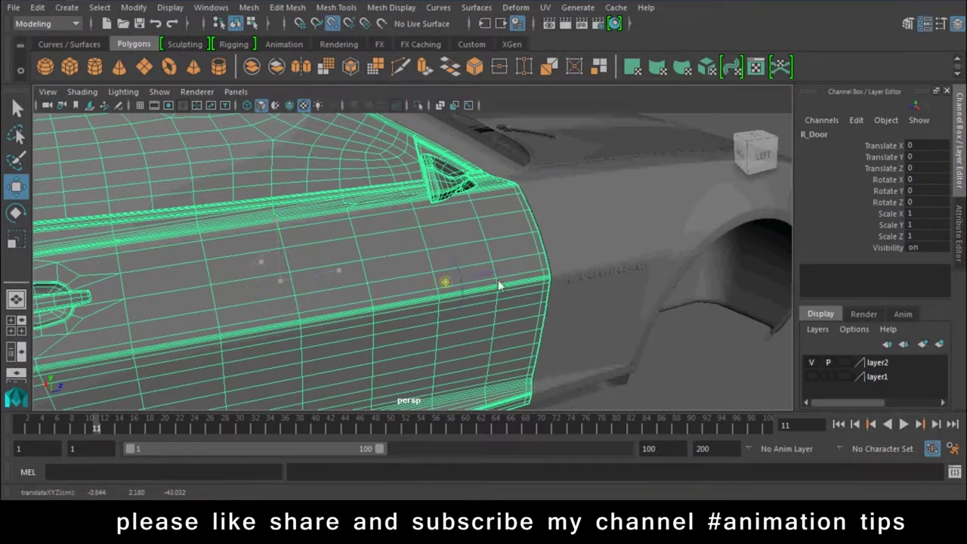
key("d")
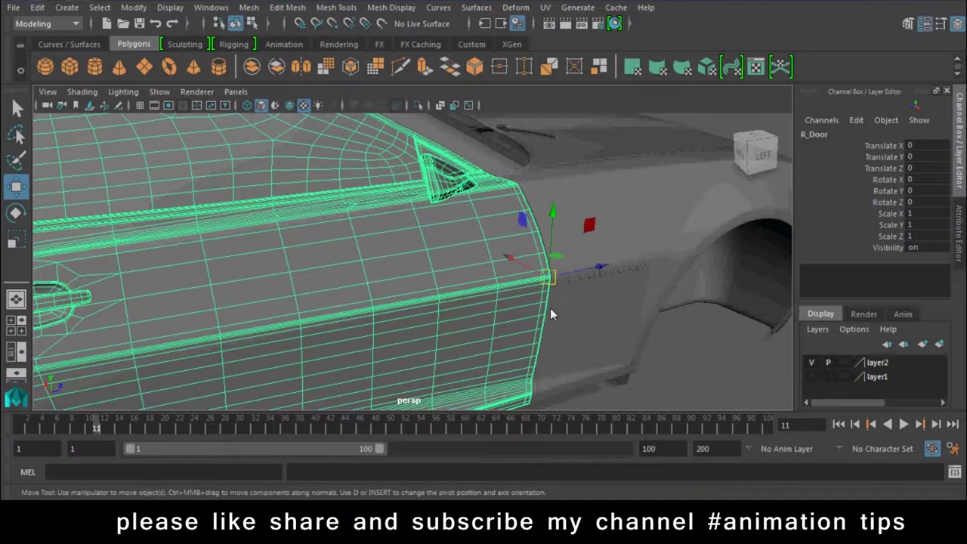
key("e")
left_click_drag(544, 305, 623, 323)
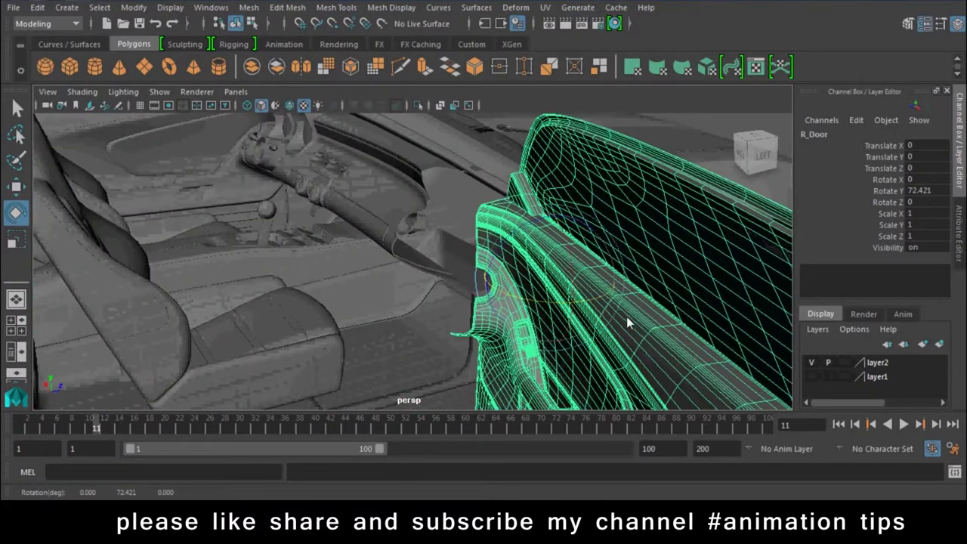
key("ctrl+z")
key("ctrl+z")
key("ctrl+z")
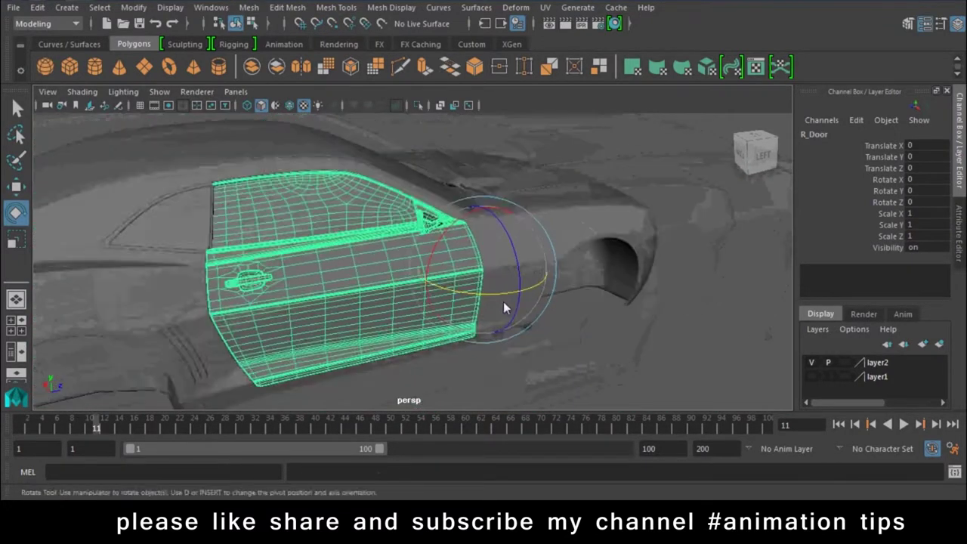
key("ctrl+z")
key("ctrl+z")
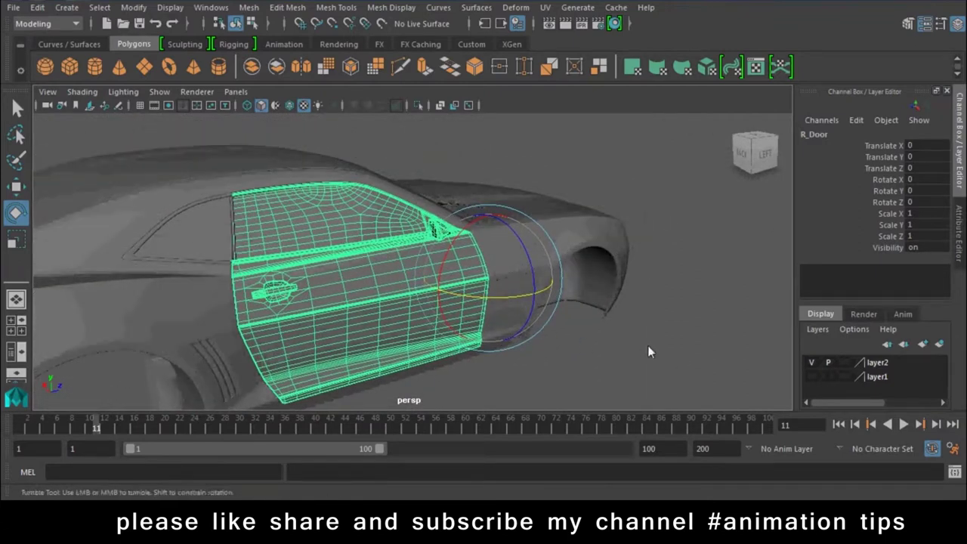
key("ctrl+z")
key("ctrl+z")
Try moving R_Door's pivot to its top edge, then undo the change
key("d")
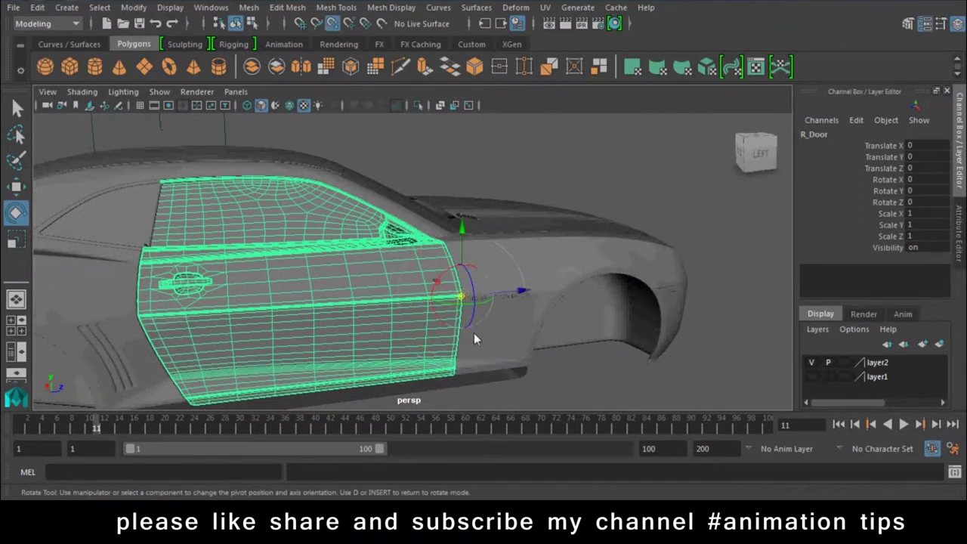
mouse_move(445, 293)
left_mouse_down()
mouse_move(280, 188)
mouse_move(246, 185)
mouse_move(432, 307)
mouse_move(504, 219)
mouse_move(640, 259)
left_mouse_up()
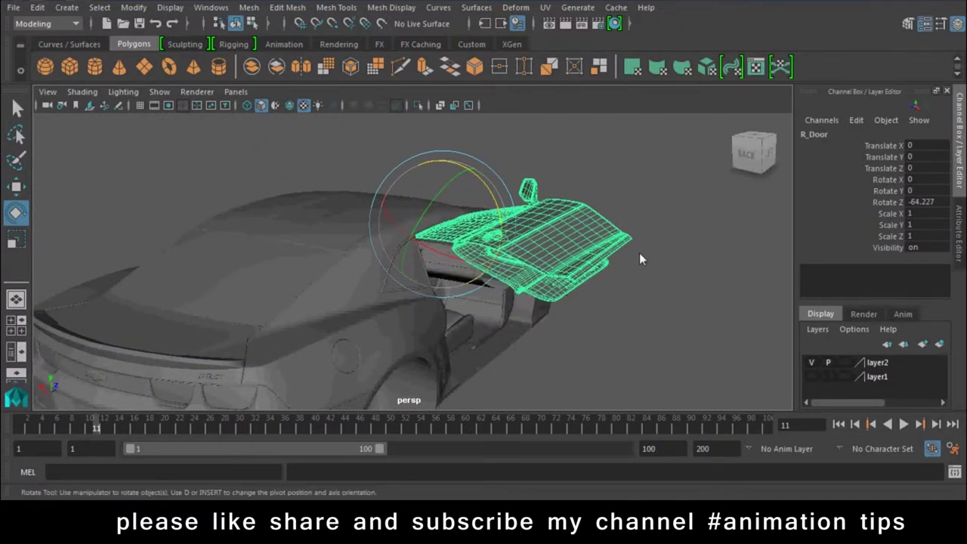
key("ctrl+z")
key("ctrl+z")
key("ctrl+z")
key("ctrl+z")
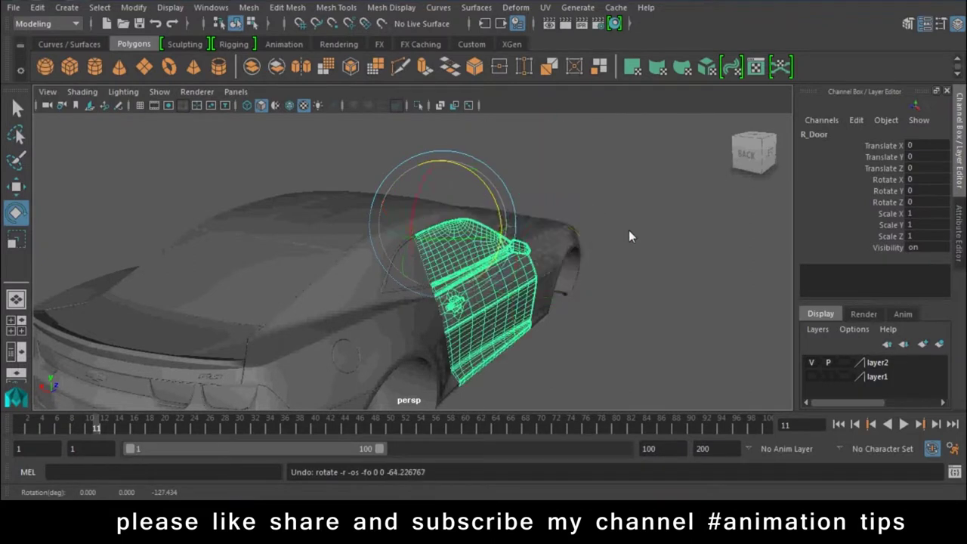
key("ctrl+z")
left_click_drag(640, 232, 583, 236, "alt")
Select the car body parts: both door meshes, the hood and the front fender
key("w")
left_click(669, 216)
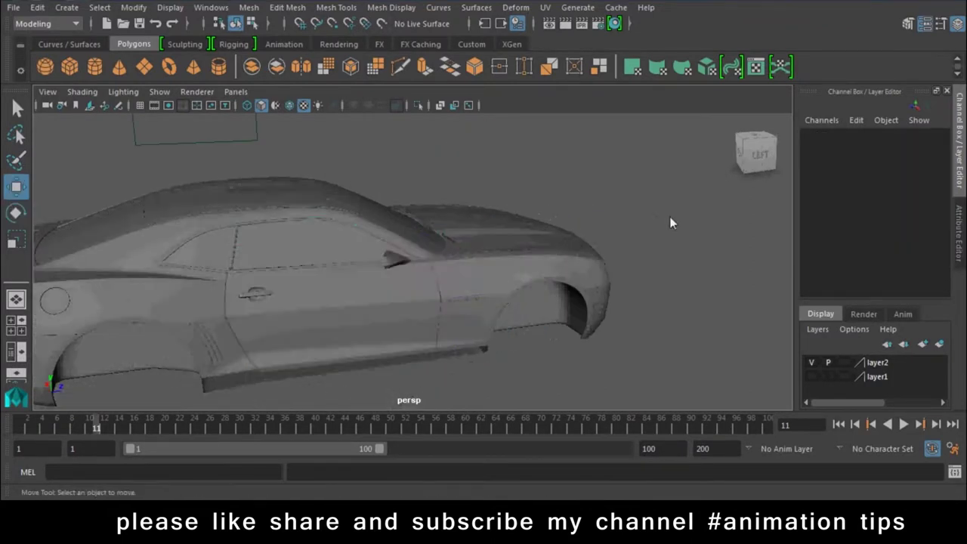
left_click_drag(669, 216, 509, 233, "alt")
left_click_drag(284, 315, 579, 345, "alt")
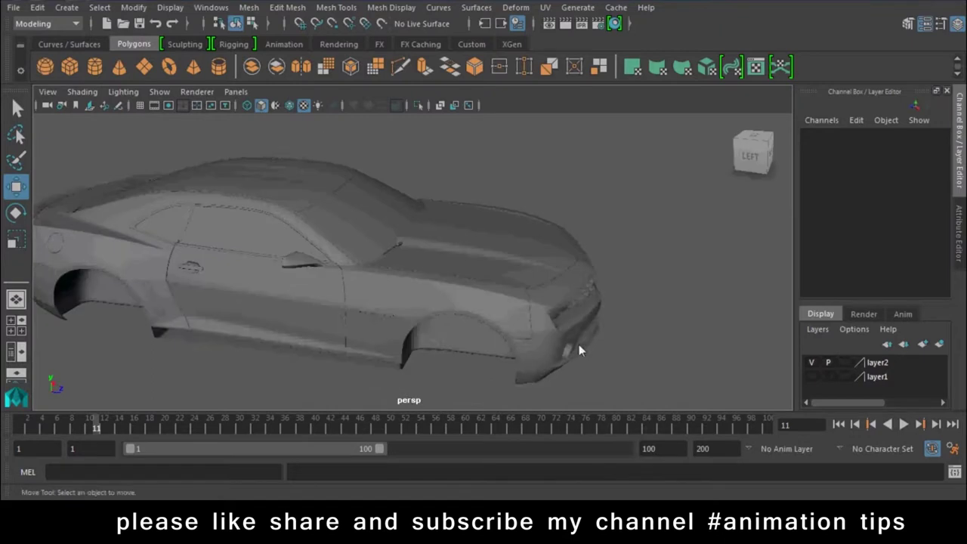
left_click(279, 311)
left_click(433, 279)
left_click_drag(433, 279, 517, 257, "alt")
left_click(539, 262)
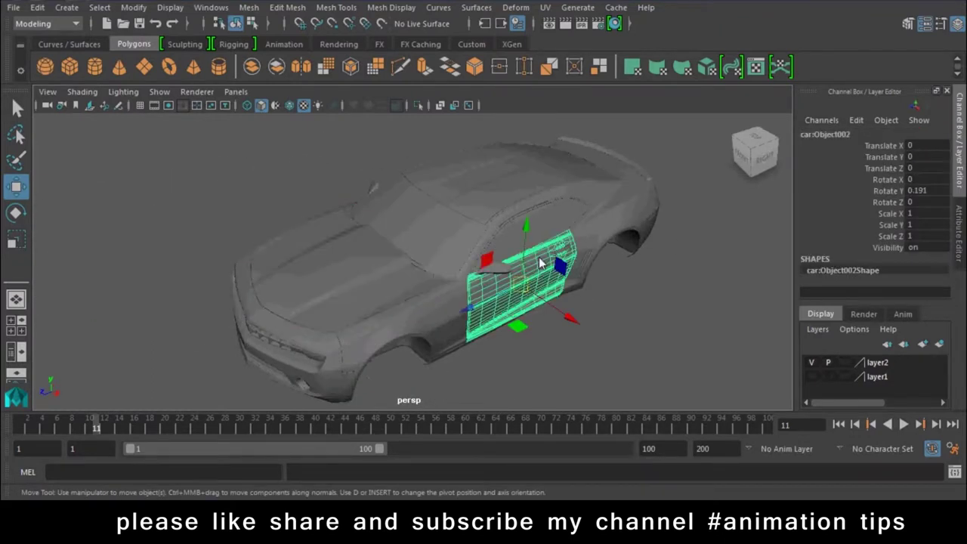
left_click(427, 299, "shift")
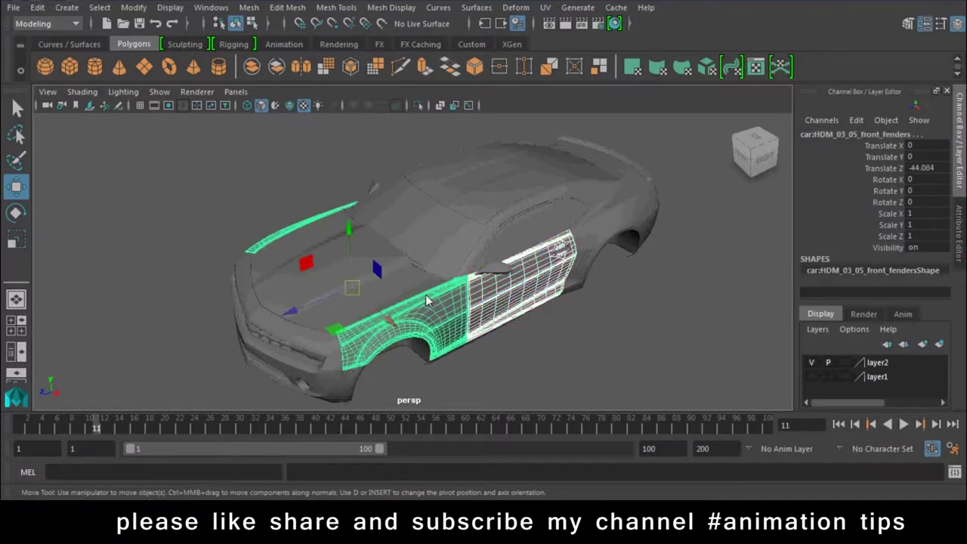
left_click_drag(335, 261, 422, 304, "alt")
left_click(336, 310, "shift")
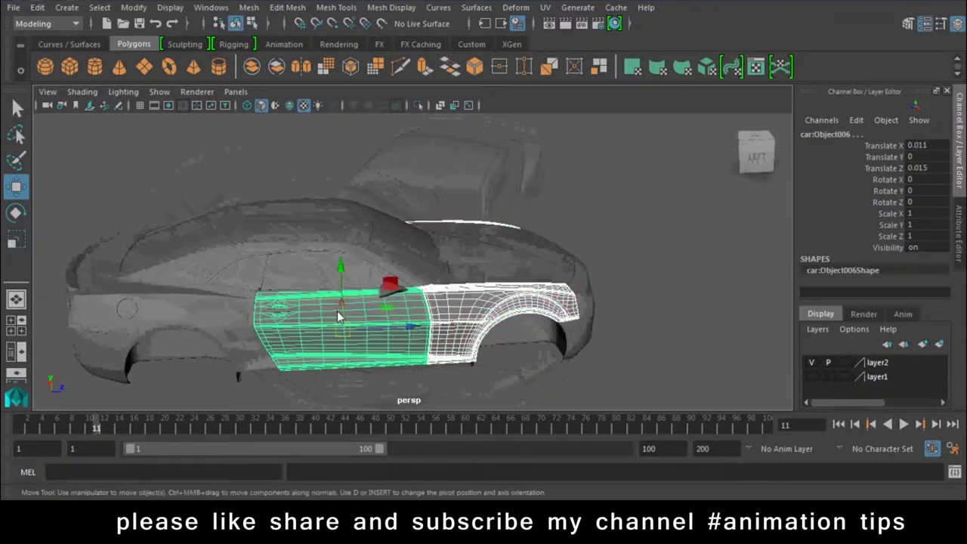
key("Up")
mouse_move(532, 286)
left_mouse_down("alt")
mouse_move(351, 297)
mouse_move(402, 240)
left_mouse_up("alt")
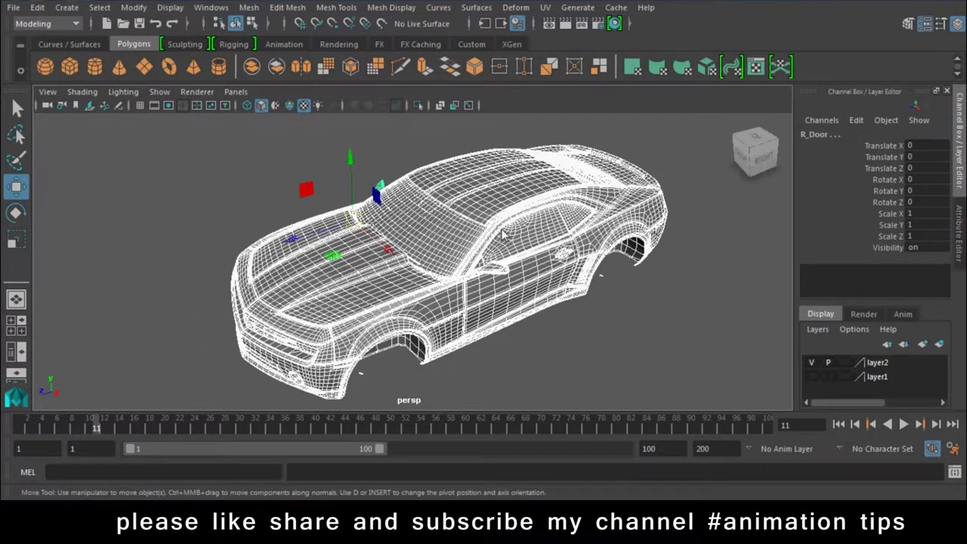
Group the selected parts, name the group Master_Group and apply a pivot command to it
key("ctrl+g")
left_click(836, 139)
double_click(837, 139)
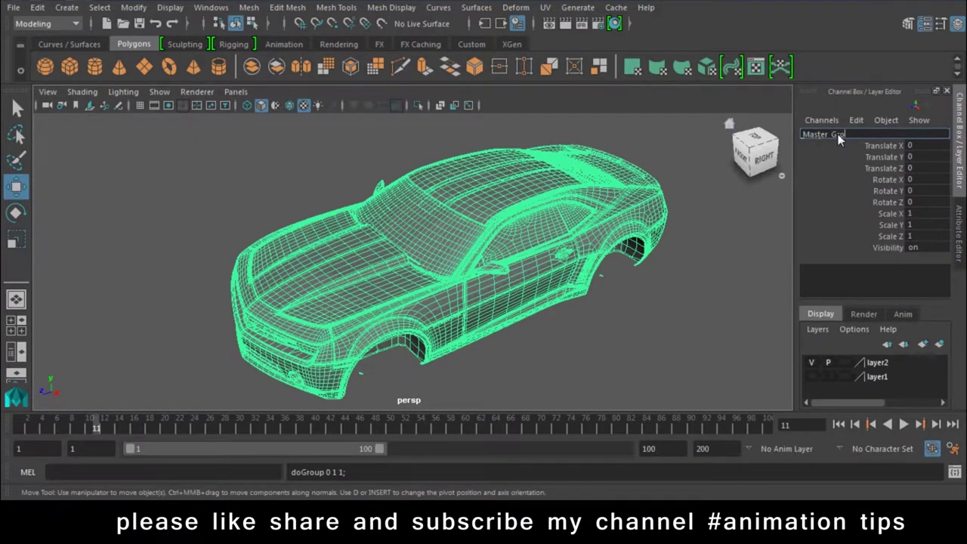
type("up")
key("Return")
left_click(70, 9)
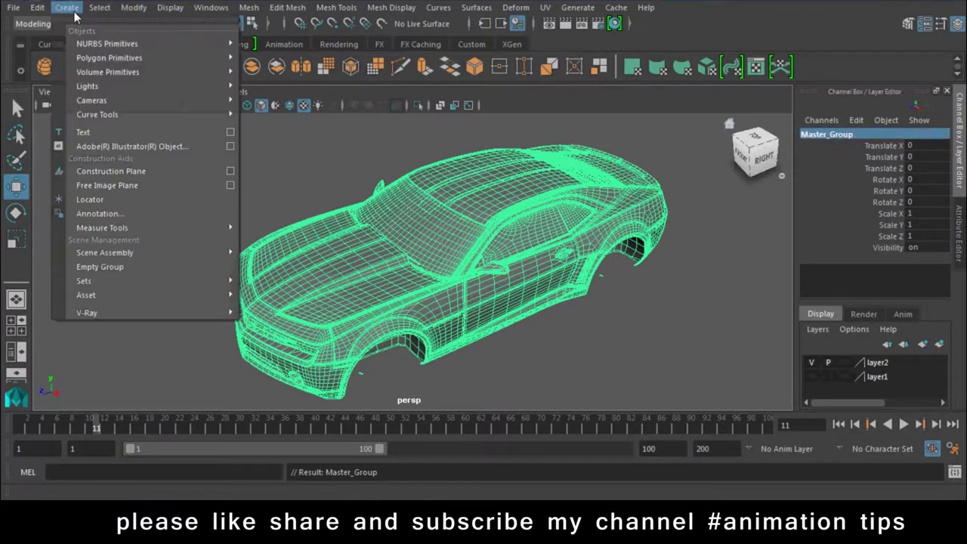
left_click(132, 7)
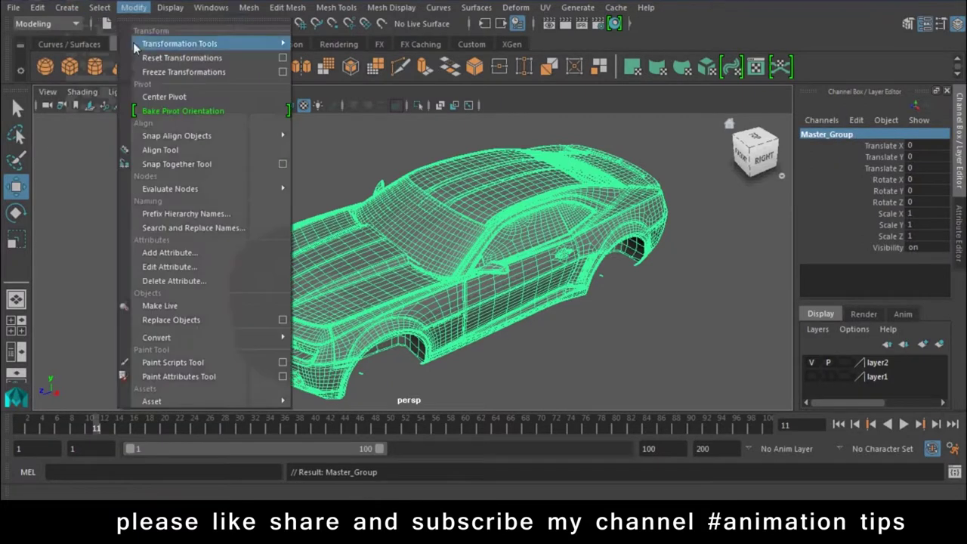
left_click(183, 112)
Deselect the car and make the wheels layer, layer1, visible again
mouse_move(475, 375)
left_mouse_down("alt")
mouse_move(626, 339)
mouse_move(756, 330)
mouse_move(525, 324)
mouse_move(533, 362)
left_mouse_up("alt")
left_click(533, 363)
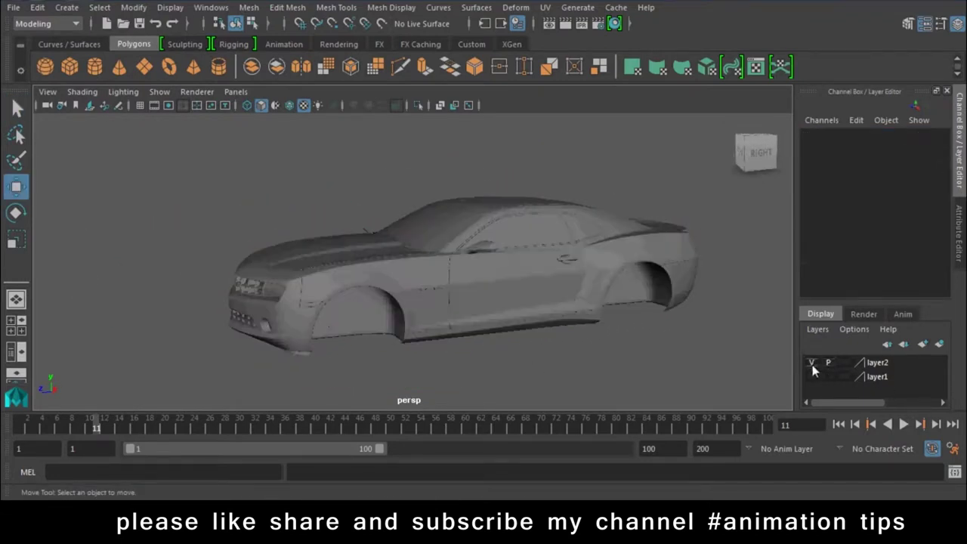
left_click(811, 376)
mouse_move(302, 355)
left_mouse_down("alt")
mouse_move(438, 358)
mouse_move(442, 406)
left_mouse_up("alt")
key("super")
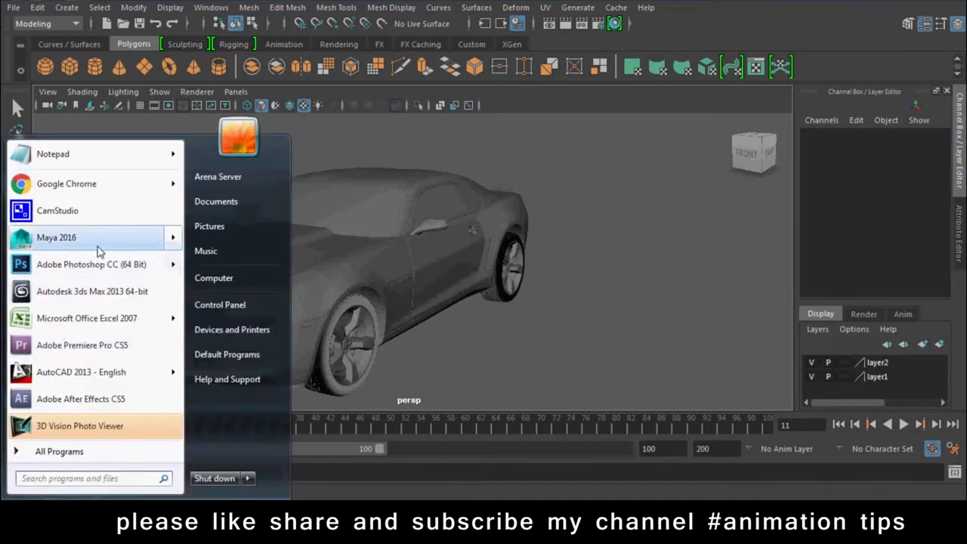
left_click(125, 159)
type("4")
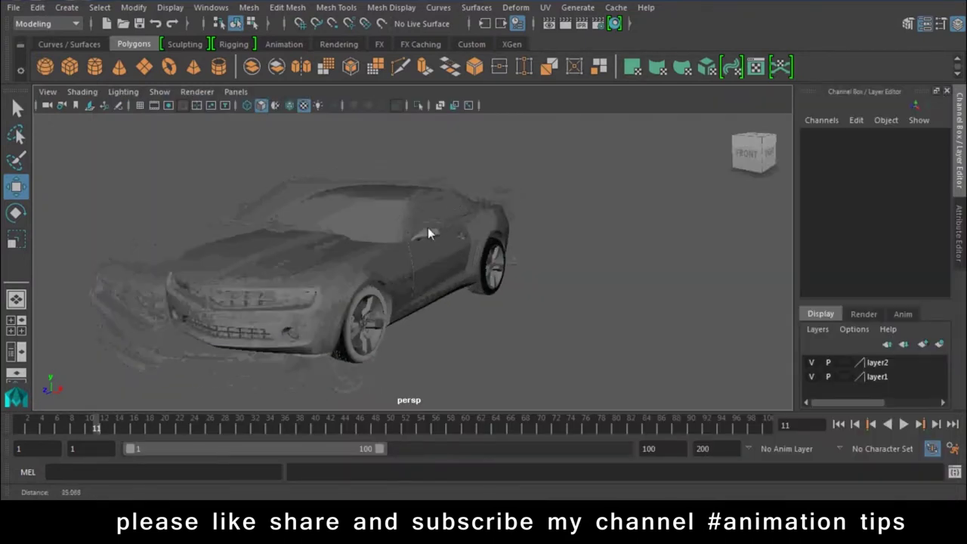
Create test NURBS circles from the Curves/Surfaces shelf in wireframe, then undo them
left_click(76, 44)
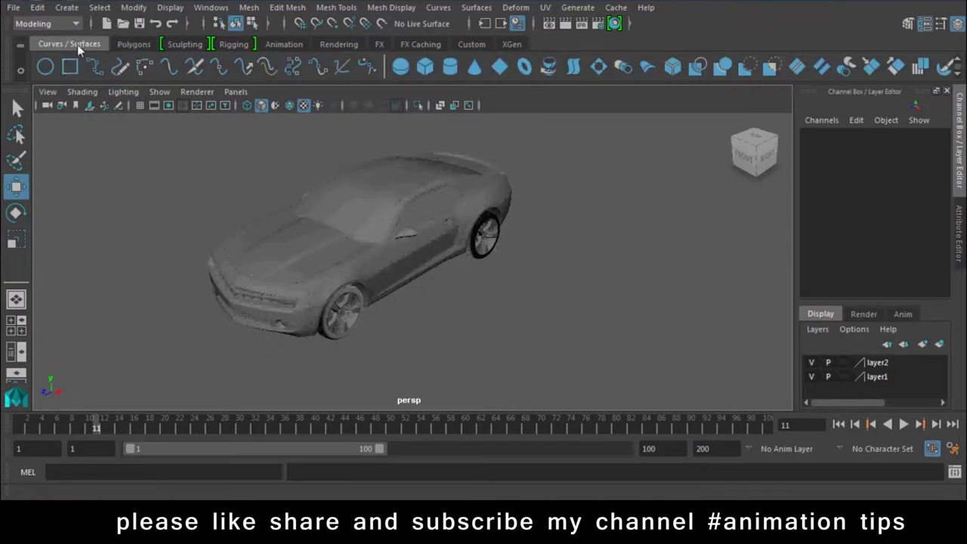
left_click(45, 67)
left_click(426, 366)
left_click(45, 68)
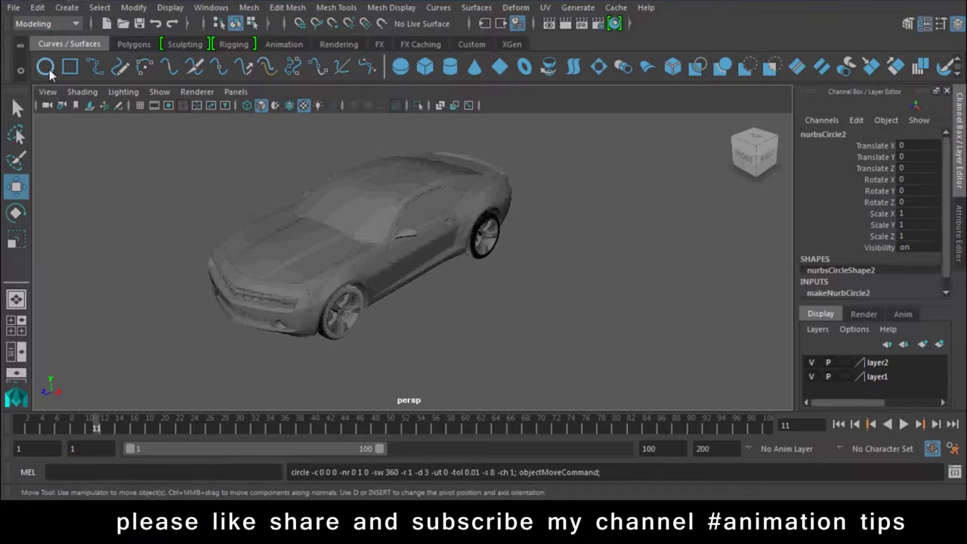
key("4")
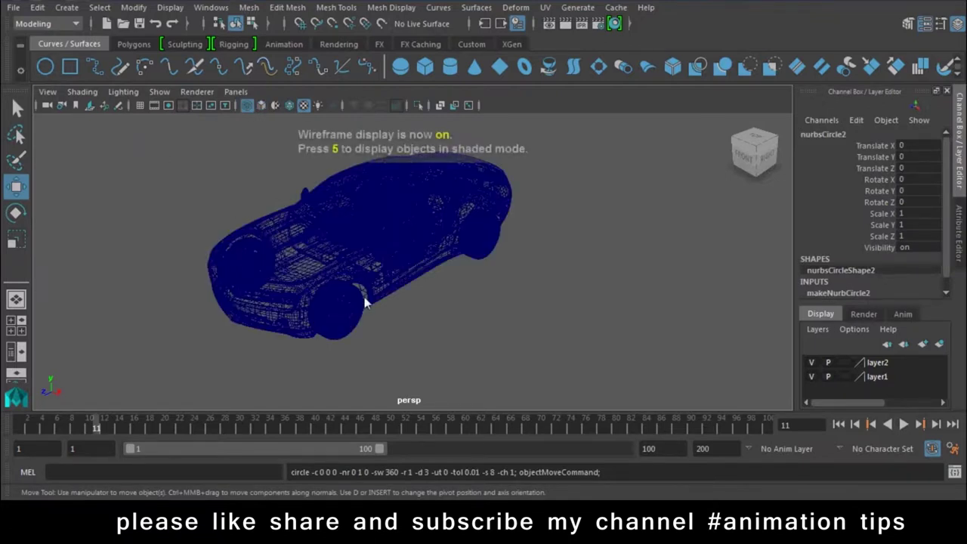
key("ctrl+z")
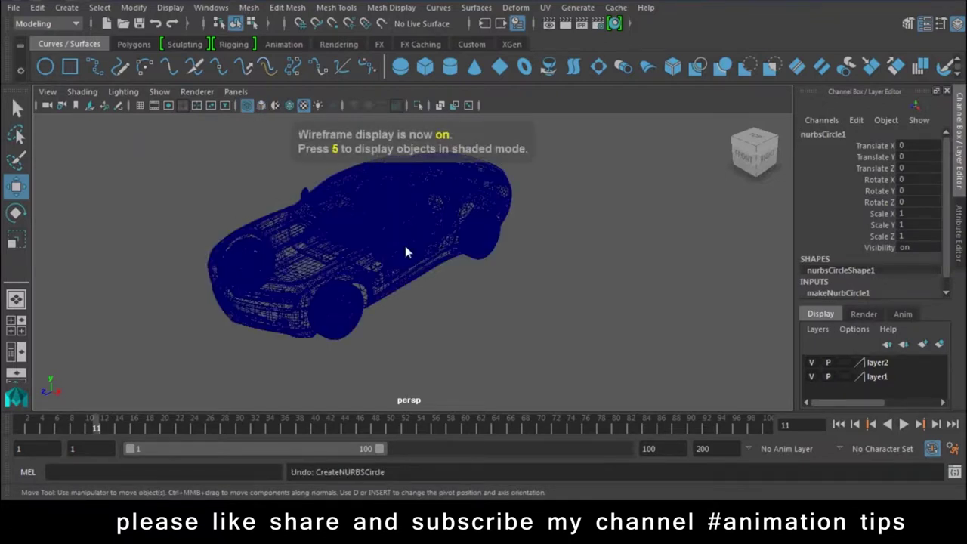
key("ctrl+z")
key("ctrl+z")
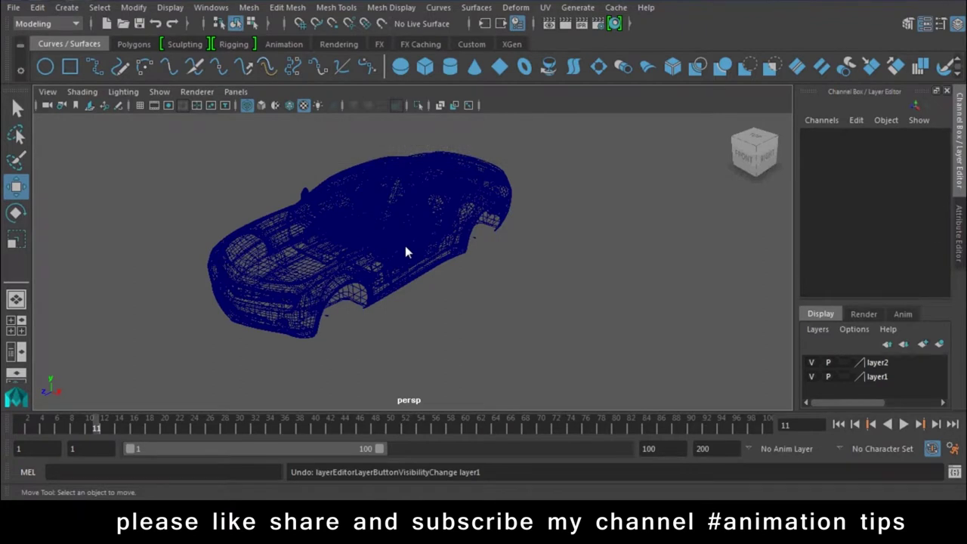
Reselect Master_Group and turn the wheels layer back on
right_click_drag(400, 324, 445, 397, "alt")
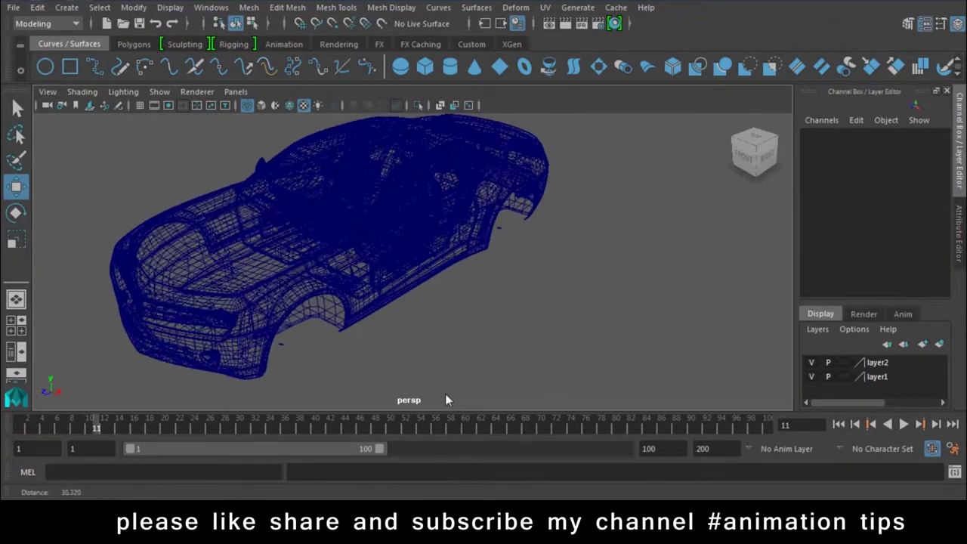
middle_click_drag(445, 396, 474, 327, "alt")
left_click_drag(474, 328, 470, 318, "alt")
key("ctrl+z")
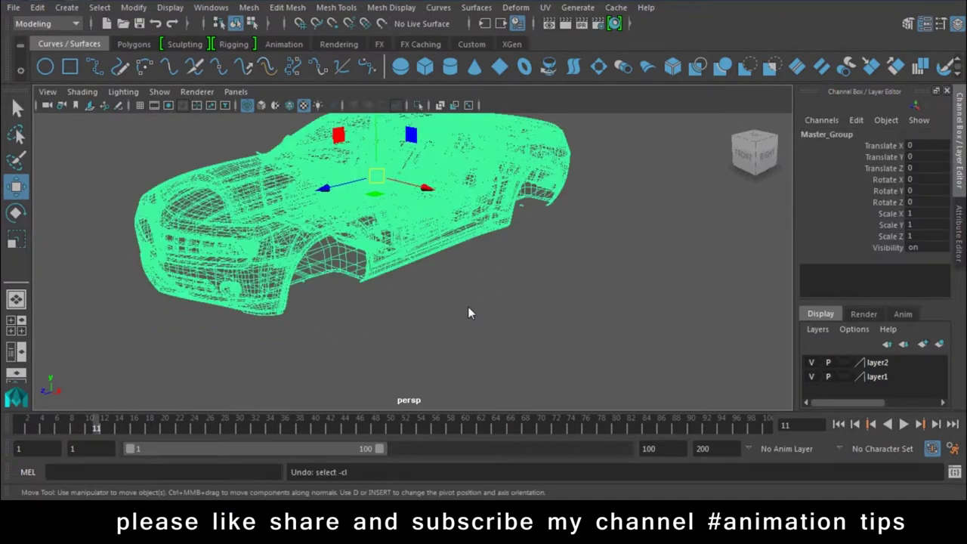
left_click(812, 376)
left_click(811, 376)
left_click(812, 377)
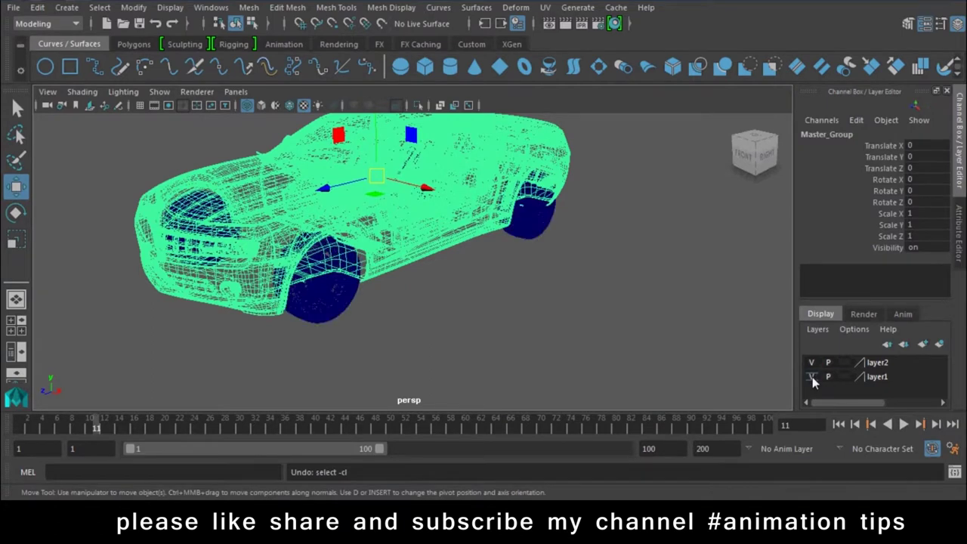
Switch to textured shaded display with wheels visible and open the NURBS primitives list
left_click_drag(374, 379, 339, 391, "alt")
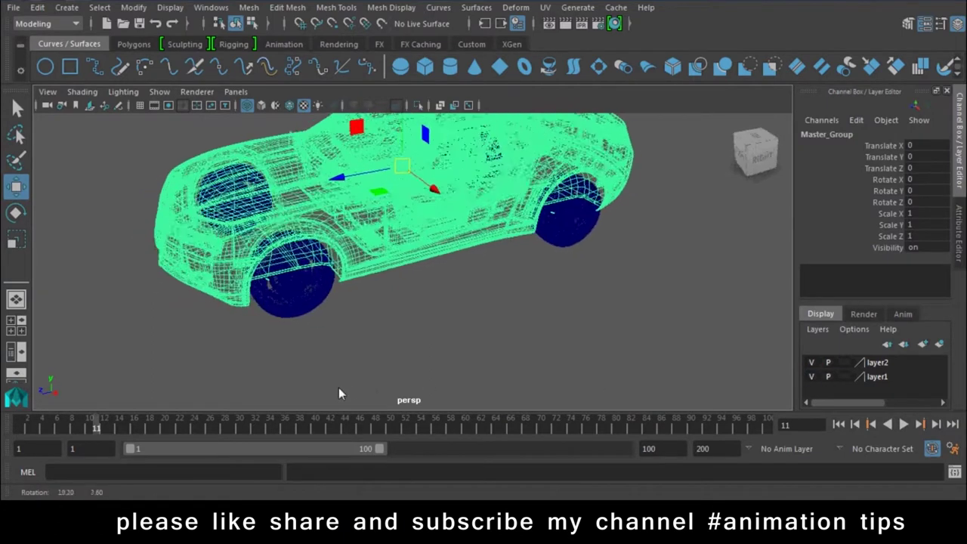
left_click(812, 377)
left_click(811, 377)
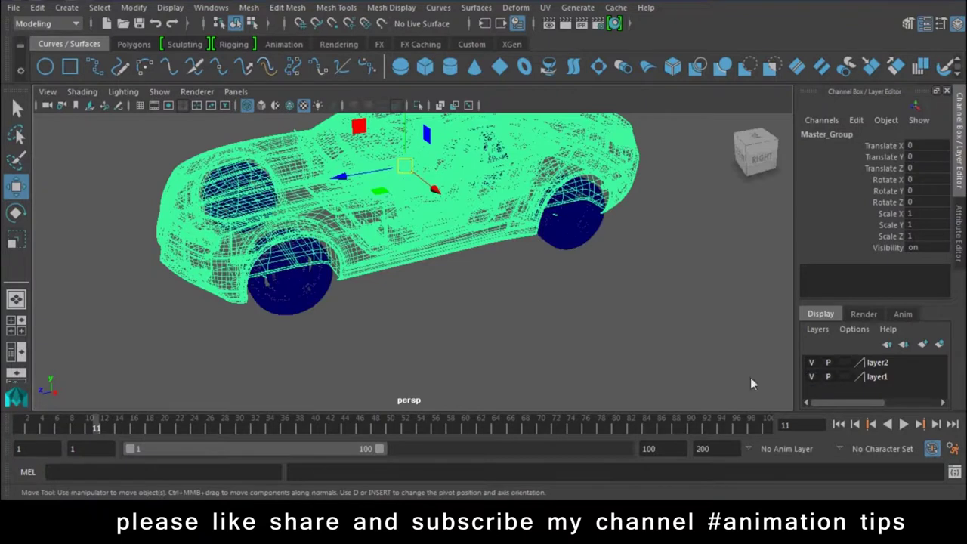
mouse_move(565, 365)
left_mouse_down("alt")
mouse_move(549, 355)
mouse_move(565, 325)
mouse_move(535, 303)
mouse_move(597, 305)
left_mouse_up("alt")
key("6")
left_click(565, 354)
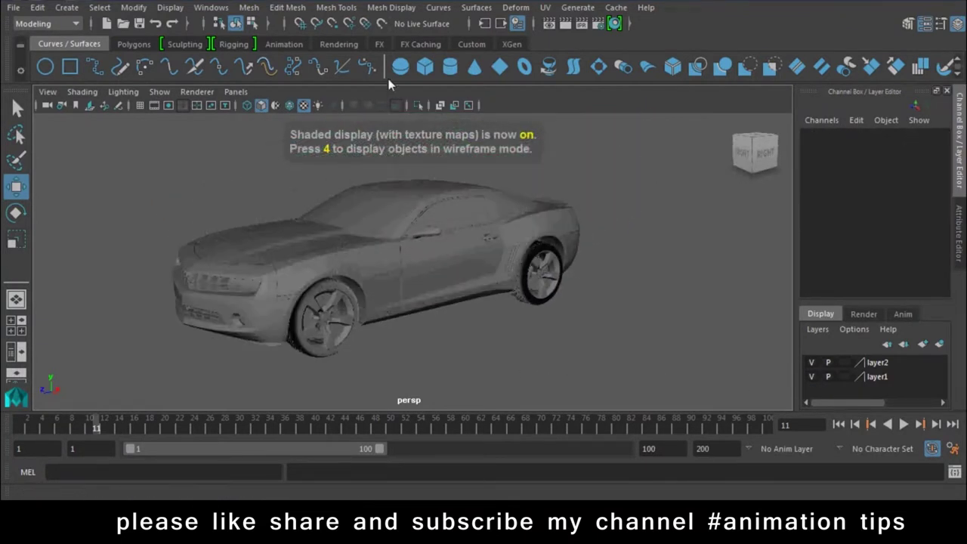
left_click(66, 8)
mouse_move(107, 43)
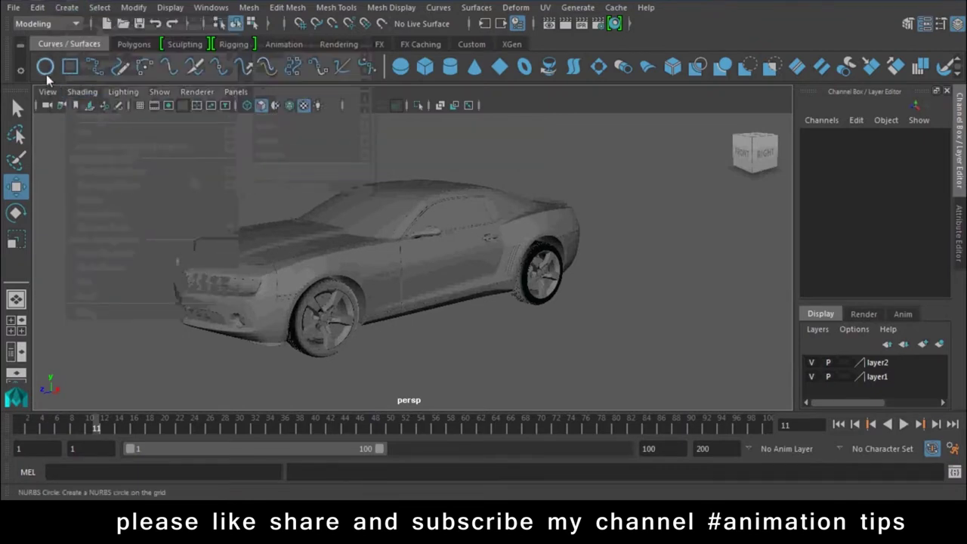
Draw a NURBS circle, then add the front wheel group Wheel1 to the selection
left_click(46, 67)
mouse_move(545, 370)
left_mouse_down()
mouse_move(585, 391)
mouse_move(552, 314)
mouse_move(647, 410)
mouse_move(608, 321)
mouse_move(561, 290)
left_mouse_up()
key("w")
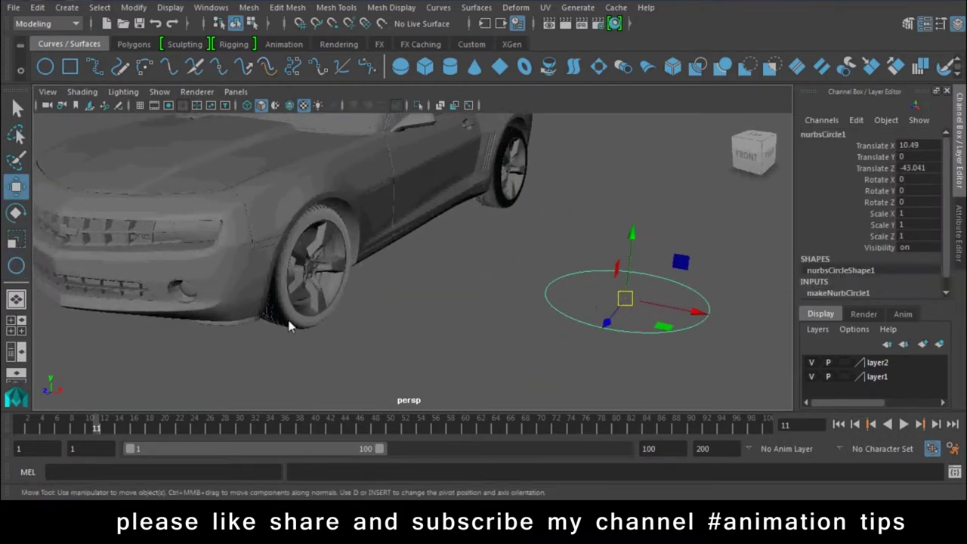
left_click(298, 320)
key("Up")
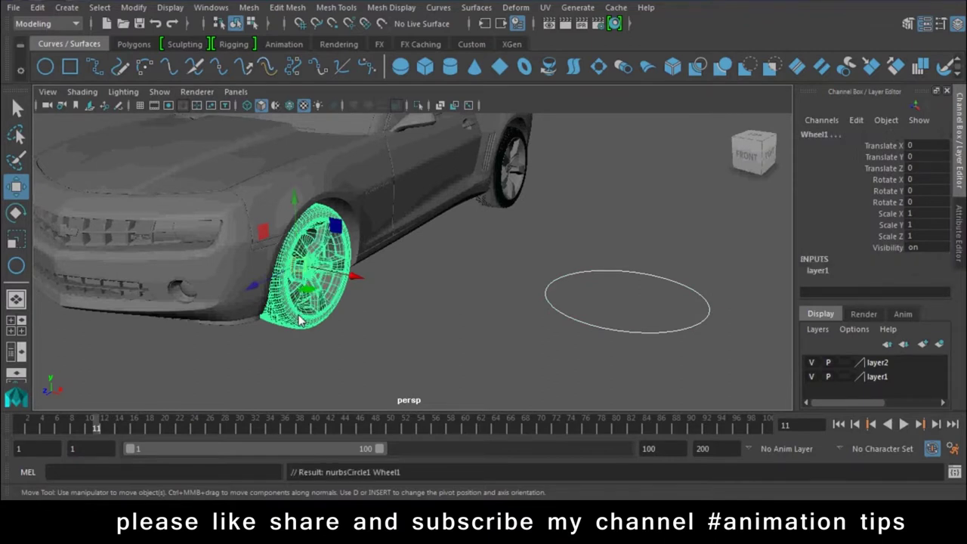
Align the circle to Wheel1 using Align Objects with Last selected object
left_click(133, 7)
mouse_move(177, 135)
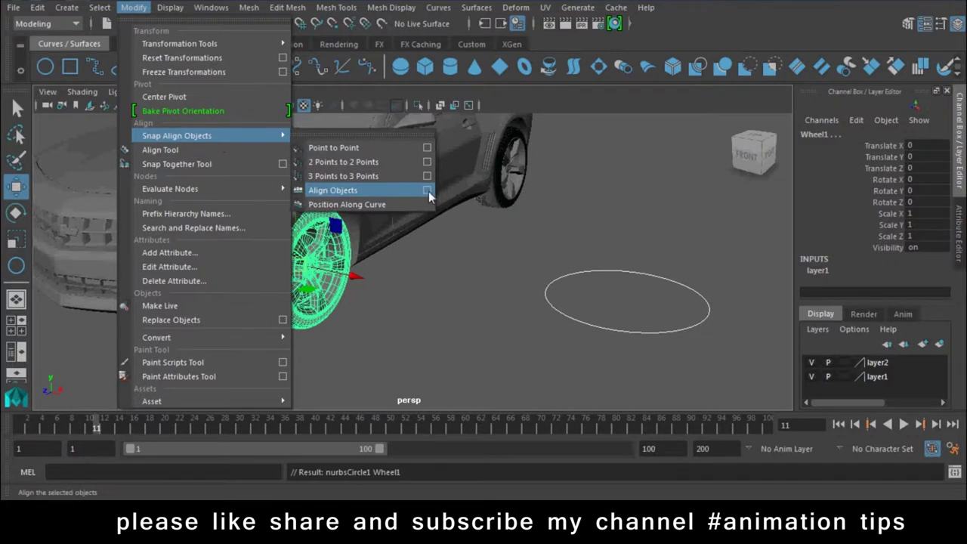
left_click(428, 190)
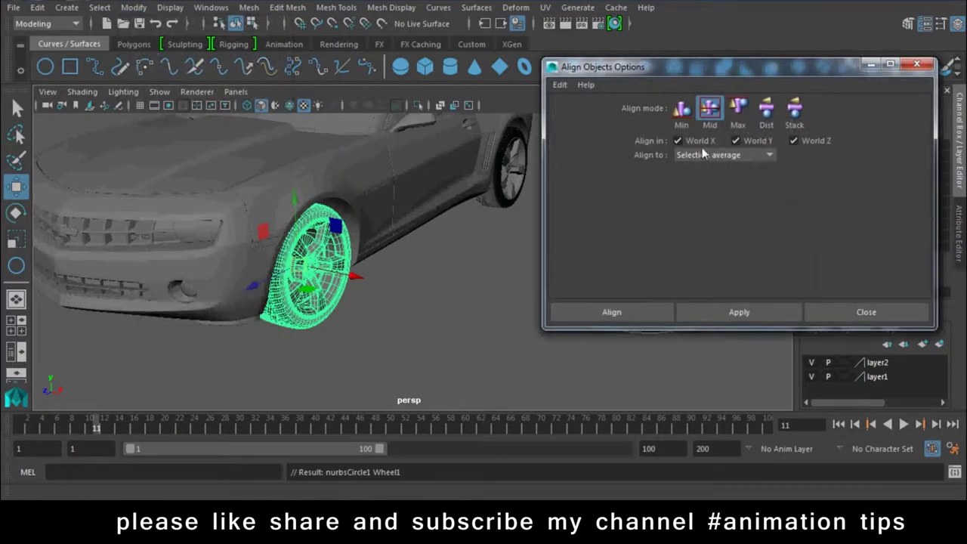
left_click(702, 154)
left_click(702, 181)
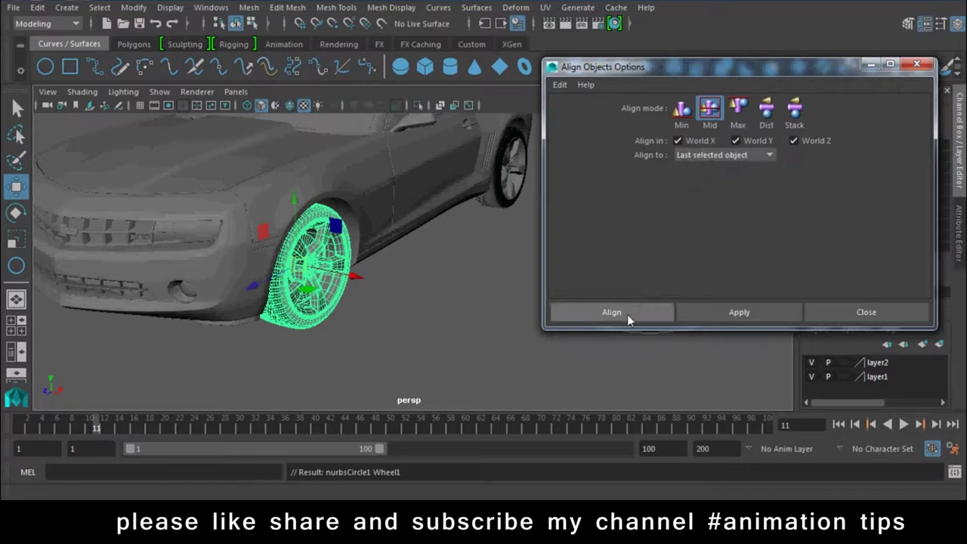
left_click(721, 309)
Keep only the circle selected and rename it Wheel_ctrl1
mouse_move(453, 226)
left_mouse_down("alt")
mouse_move(293, 256)
mouse_move(221, 326)
left_mouse_up("alt")
left_click(285, 280)
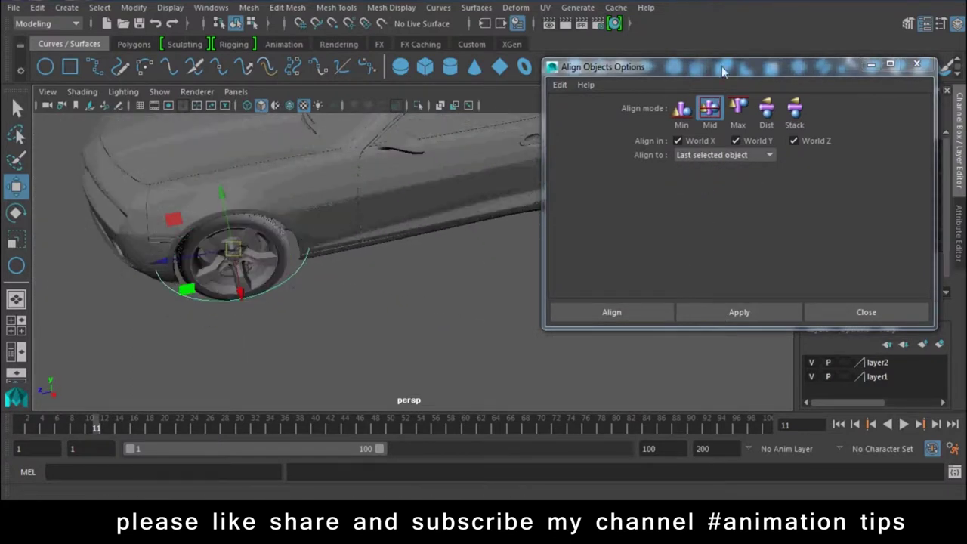
left_click_drag(718, 66, 806, 401)
left_click_drag(529, 302, 423, 250, "alt")
double_click(846, 136)
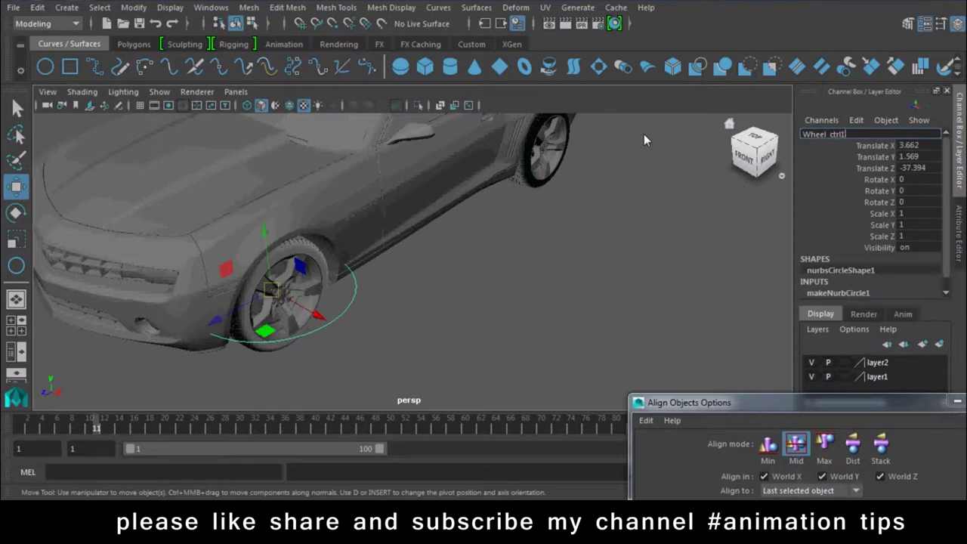
Confirm the Wheel_ctrl1 name, then duplicate the Wheel_ctrl1 circle
key("Return")
double_click(842, 133)
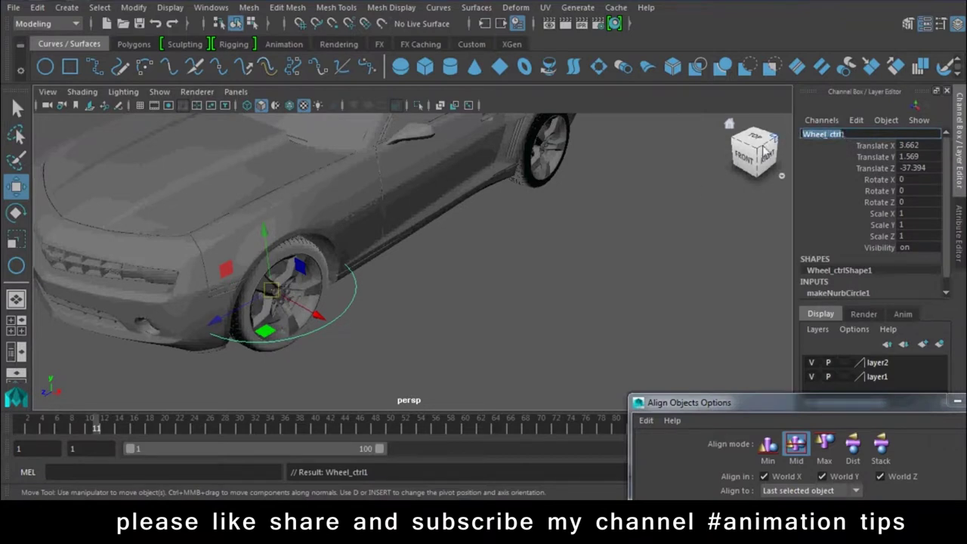
left_click(427, 327)
left_click(344, 326)
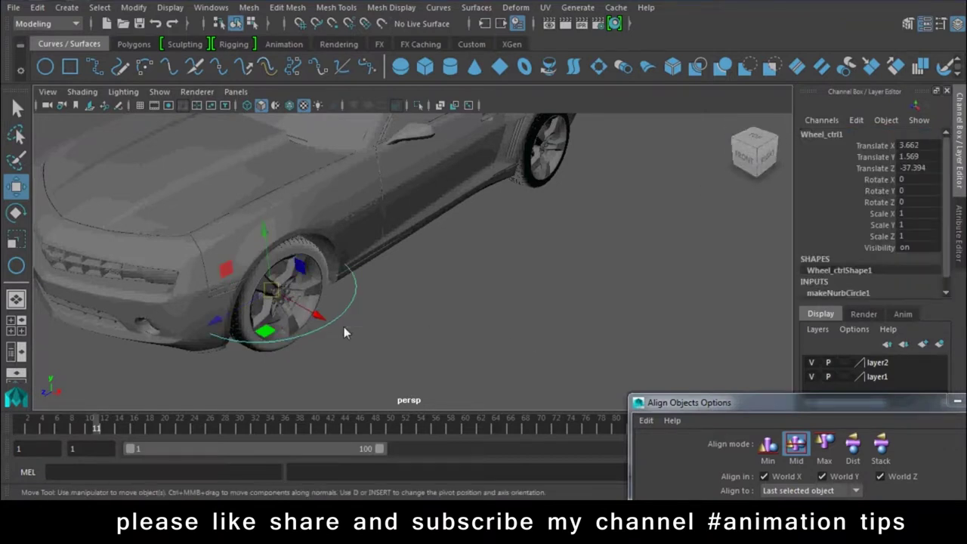
key("ctrl+d")
Align the duplicated circle, Wheel_ctrl2, to the centre of the back wheel Wheel2
left_click_drag(359, 277, 333, 318, "alt")
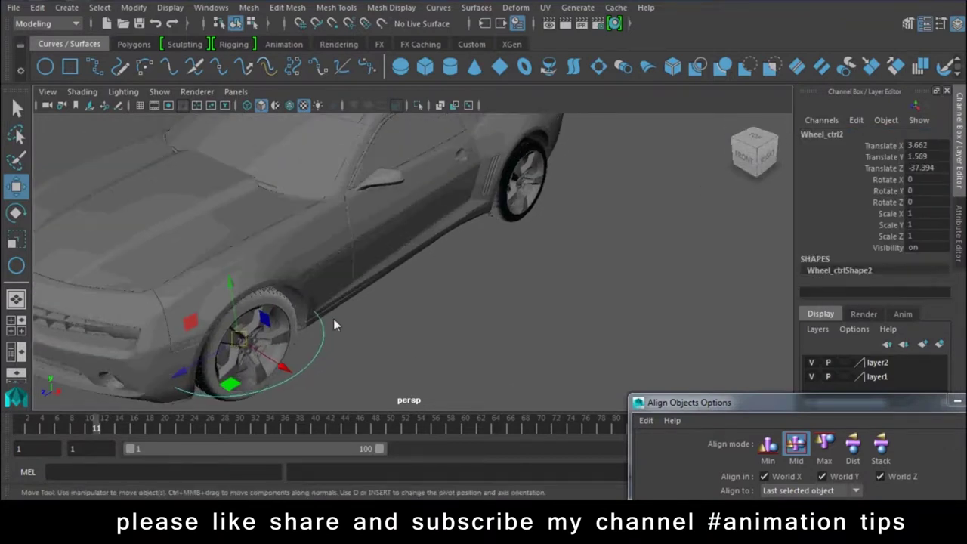
left_click(532, 213)
key("Up")
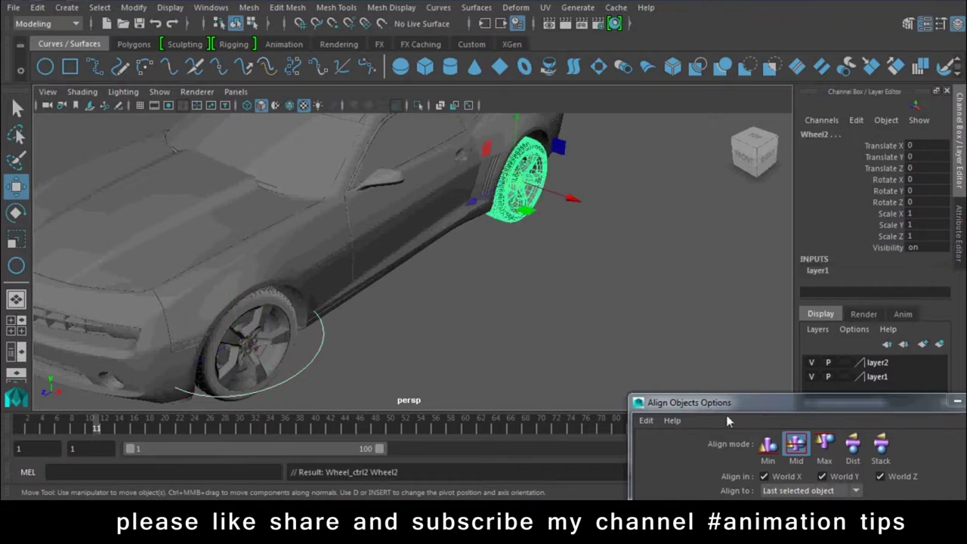
left_click_drag(726, 416, 728, 200)
left_click(819, 431)
key("f")
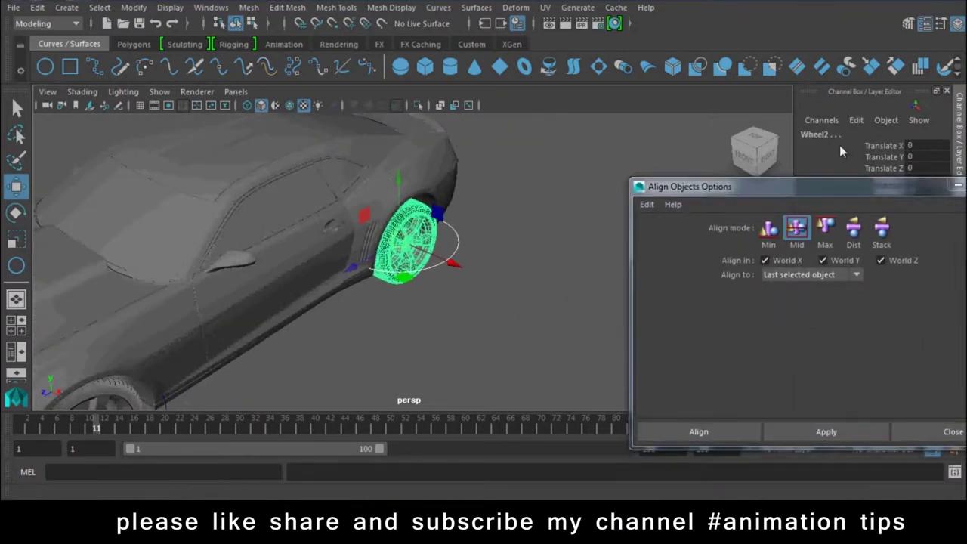
left_click(499, 236)
left_click(459, 243)
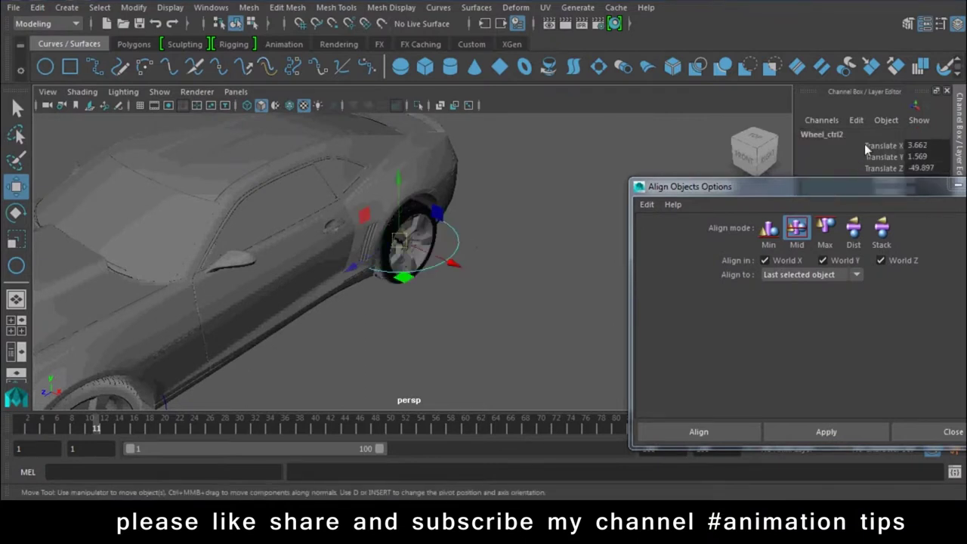
mouse_move(422, 307)
left_mouse_down("alt")
mouse_move(324, 277)
mouse_move(417, 326)
mouse_move(283, 274)
mouse_move(501, 276)
mouse_move(369, 265)
mouse_move(317, 279)
left_mouse_up("alt")
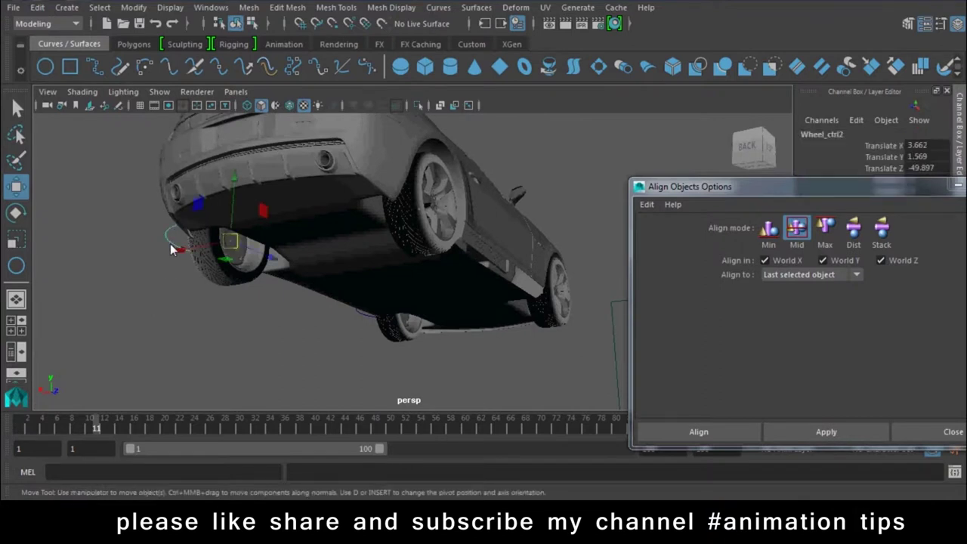
Centre Wheel_ctrl3 on Wheel3 and Wheel_ctrl4 on Wheel4 with Mid alignment
left_click(481, 182)
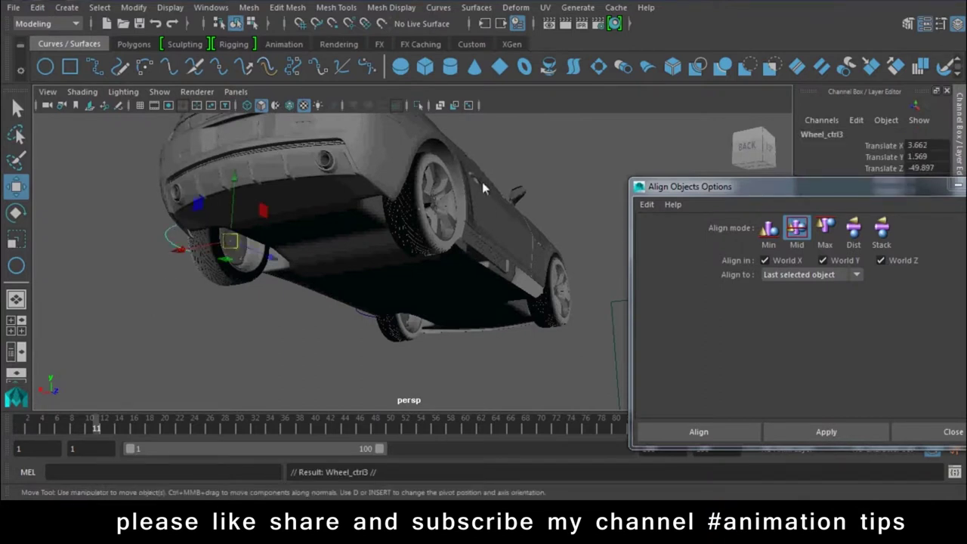
left_click(437, 228, "shift")
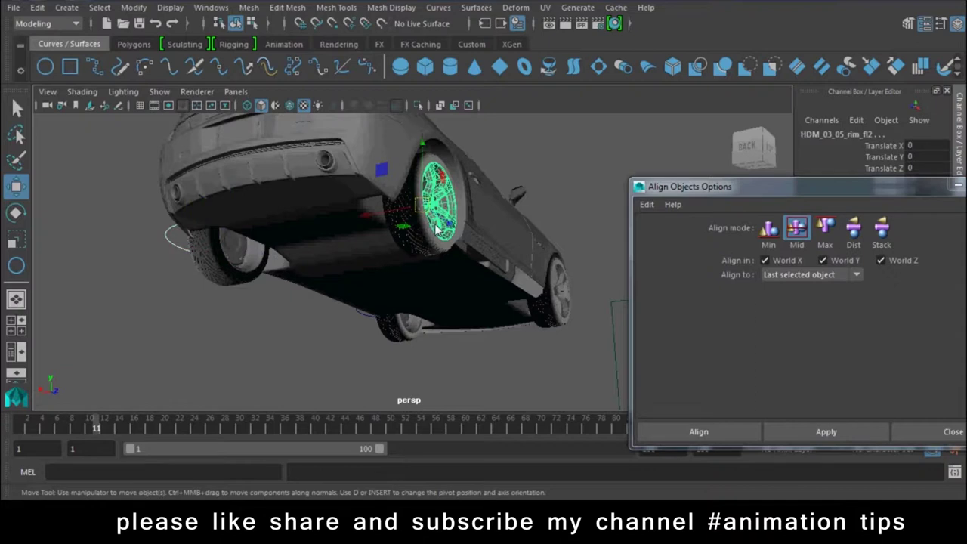
left_click(826, 428)
mouse_move(516, 232)
left_mouse_down("alt")
mouse_move(506, 319)
mouse_move(295, 301)
left_mouse_up("alt")
left_click(498, 317)
left_click(512, 329)
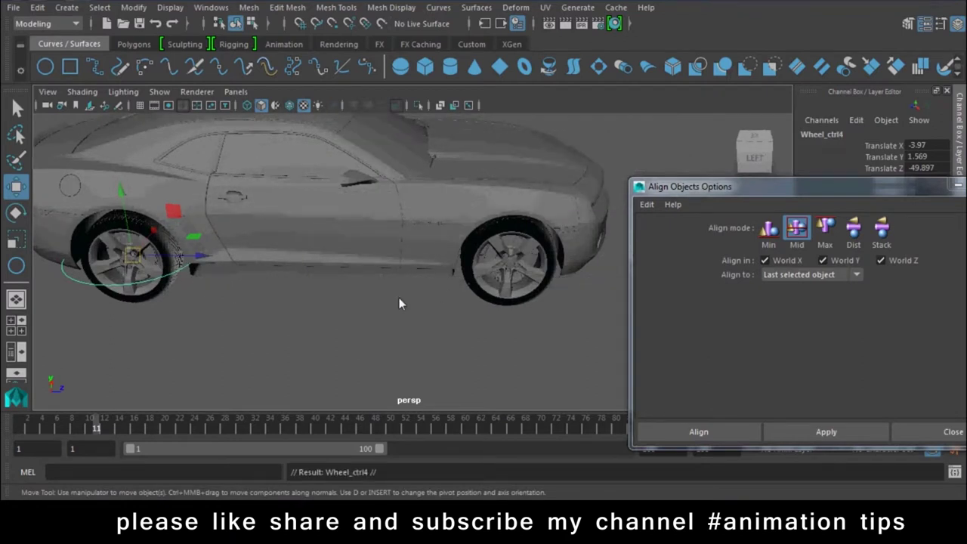
left_click(510, 295, "shift")
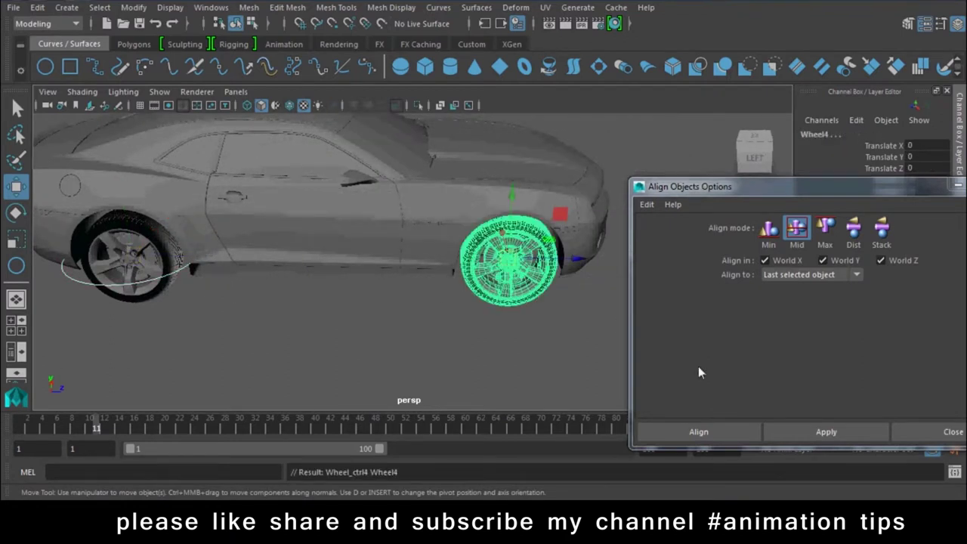
left_click(811, 433)
Clear the selection and close the Align Objects options
left_click(557, 354)
left_click_drag(528, 325, 754, 390, "alt")
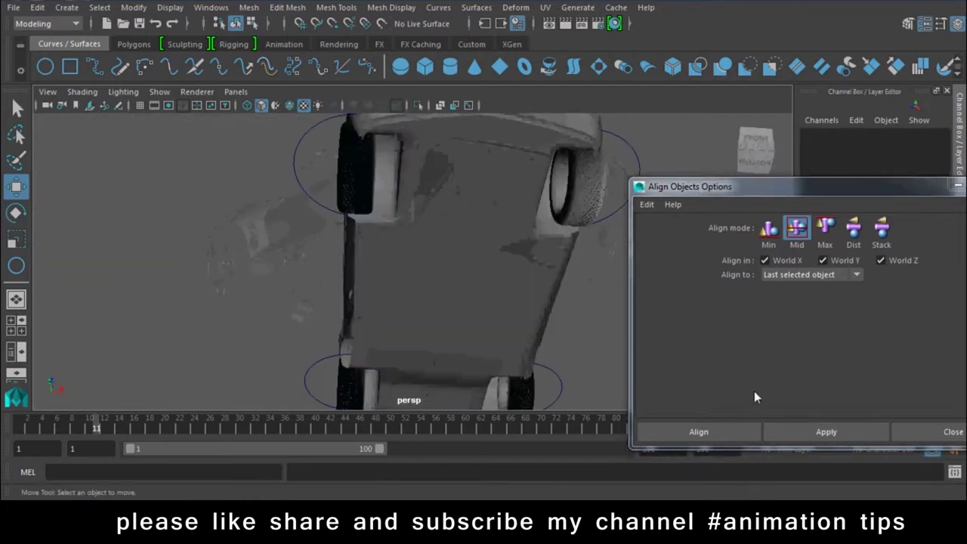
left_click(944, 434)
mouse_move(470, 374)
left_mouse_down("alt")
mouse_move(519, 330)
mouse_move(495, 363)
mouse_move(408, 317)
left_mouse_up("alt")
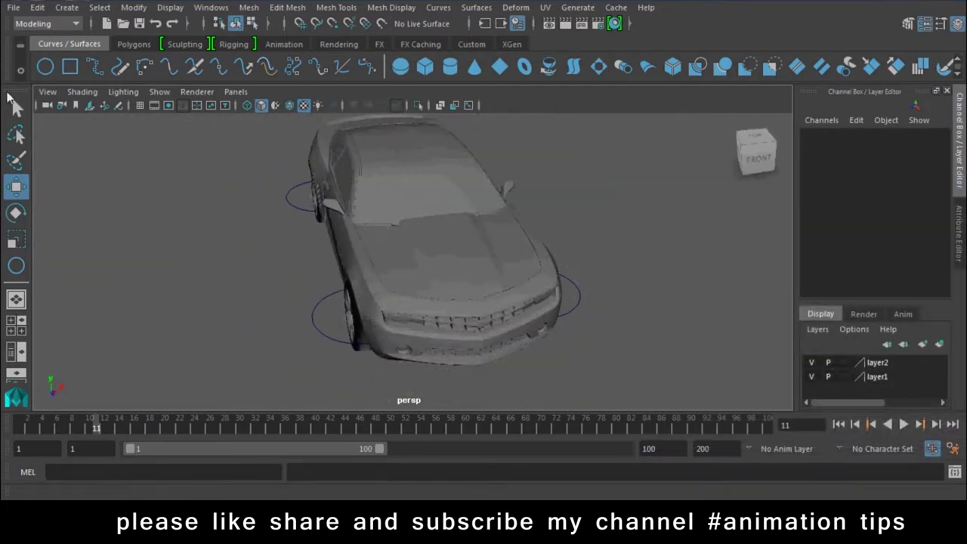
Draw a NURBS square, nurbsSquare1, around the whole car from a top-down view
left_click(68, 70)
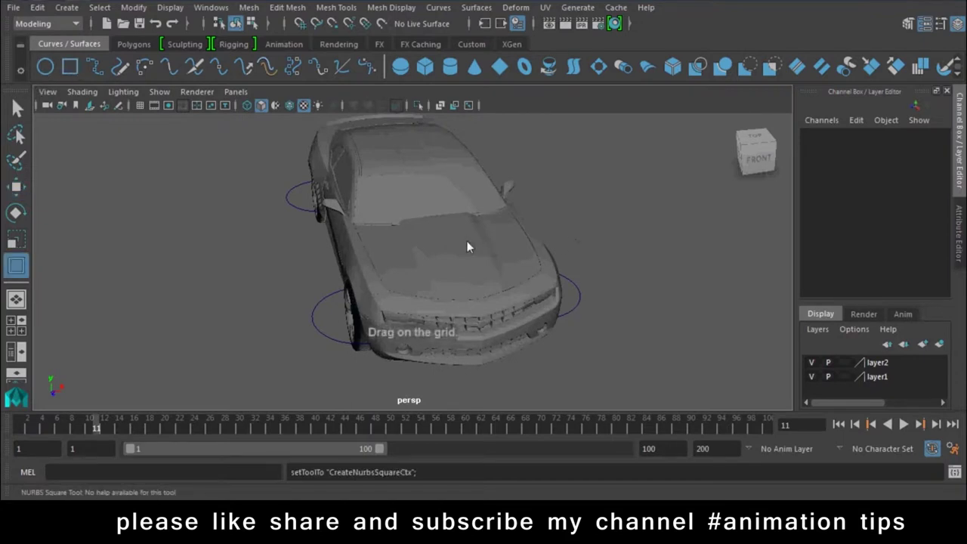
mouse_move(466, 240)
left_mouse_down("alt")
mouse_move(478, 304)
mouse_move(364, 305)
mouse_move(333, 154)
left_mouse_up("alt")
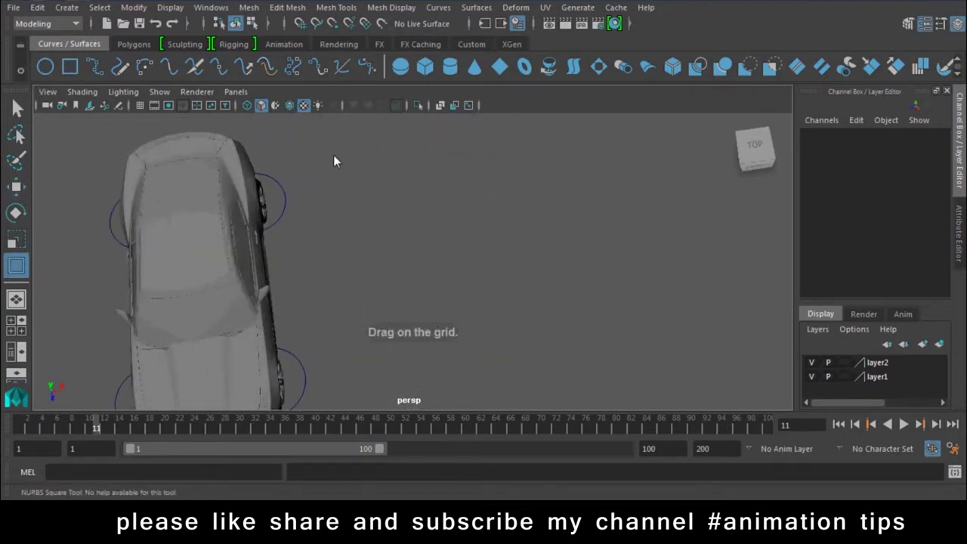
right_click_drag(531, 328, 414, 250, "alt")
middle_click_drag(414, 250, 518, 246, "alt")
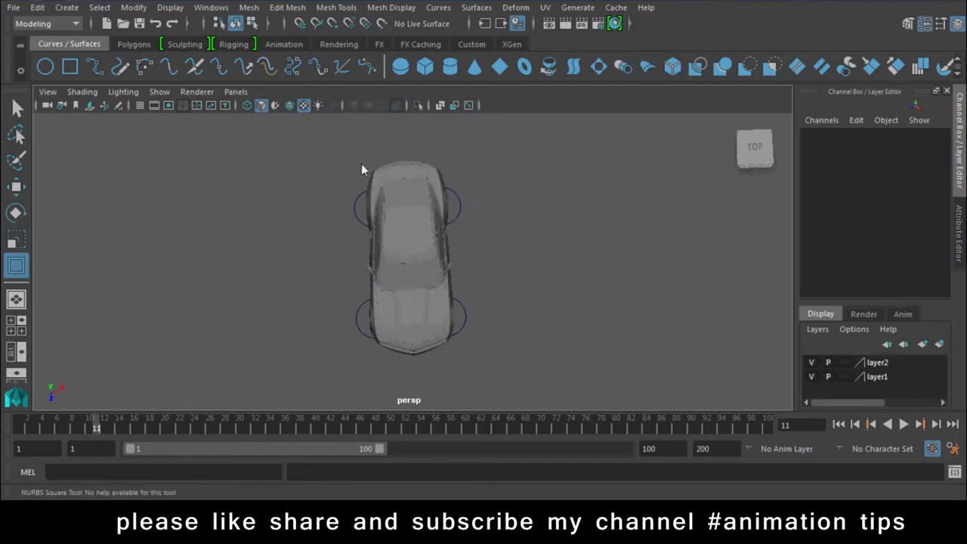
left_click_drag(370, 165, 455, 346)
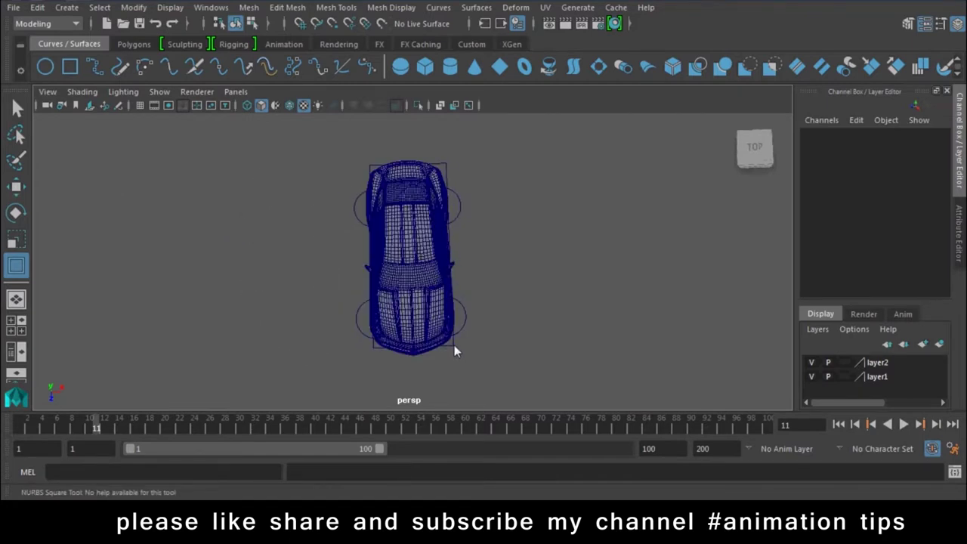
mouse_move(522, 372)
left_mouse_down("alt")
mouse_move(507, 245)
mouse_move(479, 298)
mouse_move(666, 294)
mouse_move(528, 249)
left_mouse_up("alt")
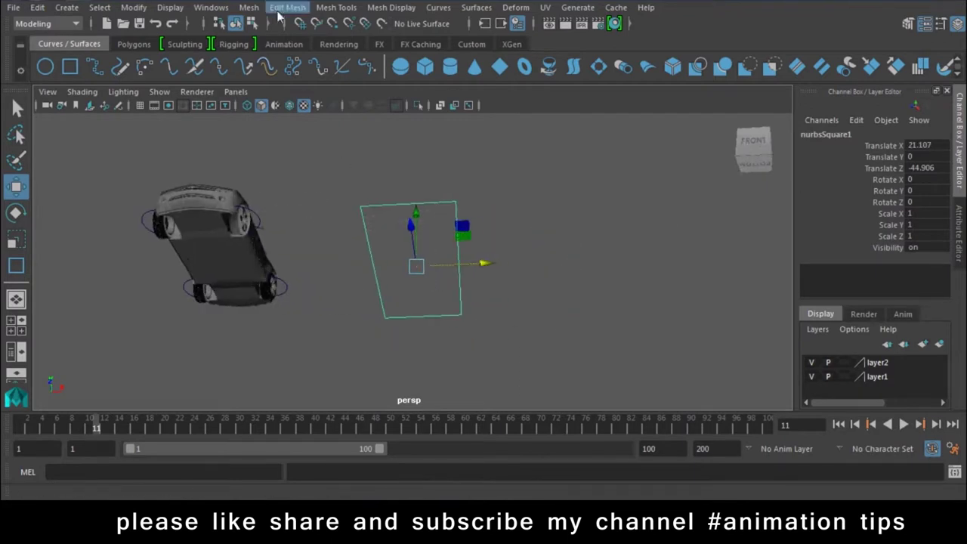
Try attaching the square's pieces with Surfaces > Attach using the Connect method
left_click(54, 27)
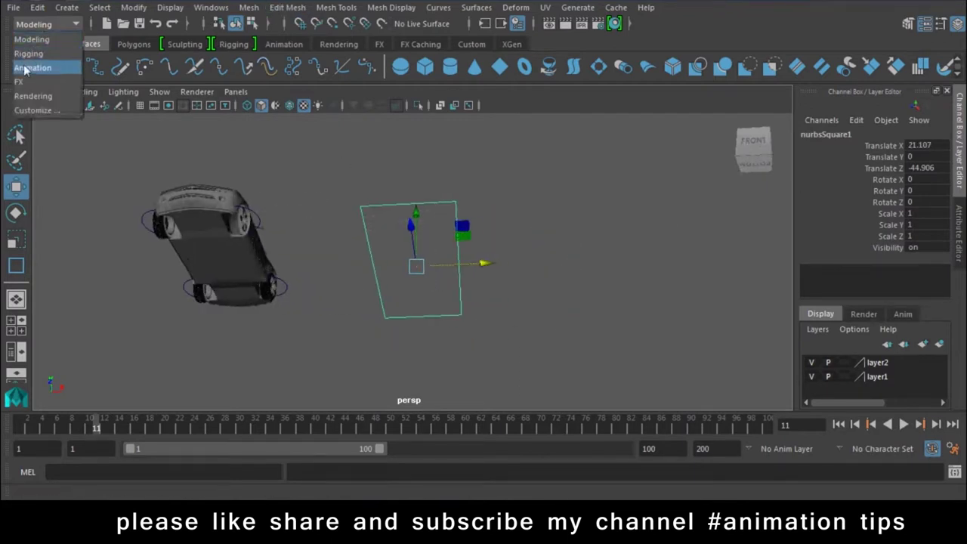
key("Escape")
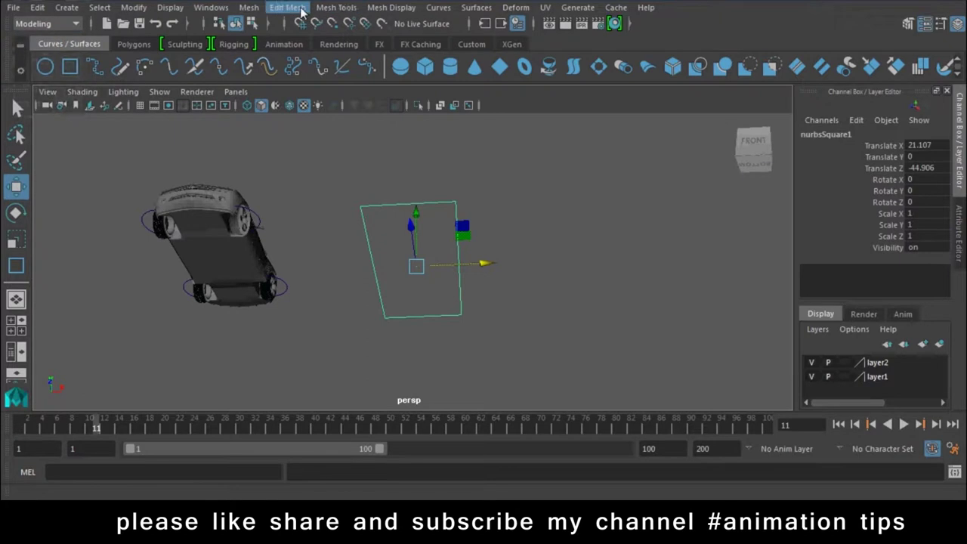
left_click(438, 8)
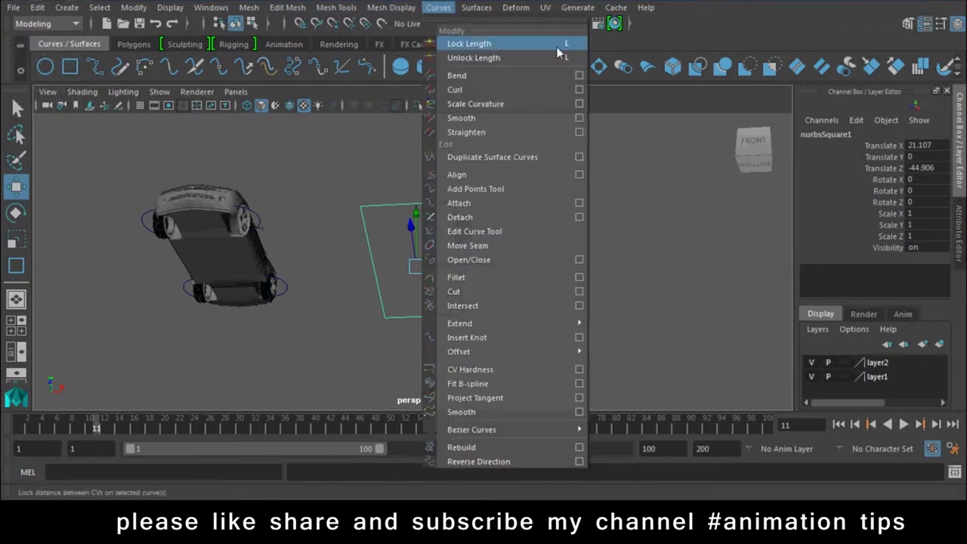
left_click(476, 7)
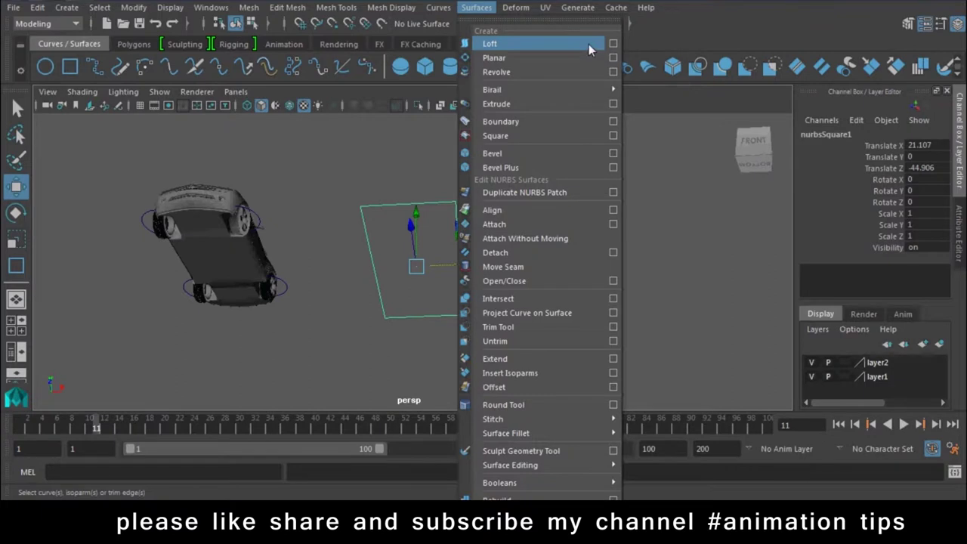
left_click(612, 223)
left_click(786, 226)
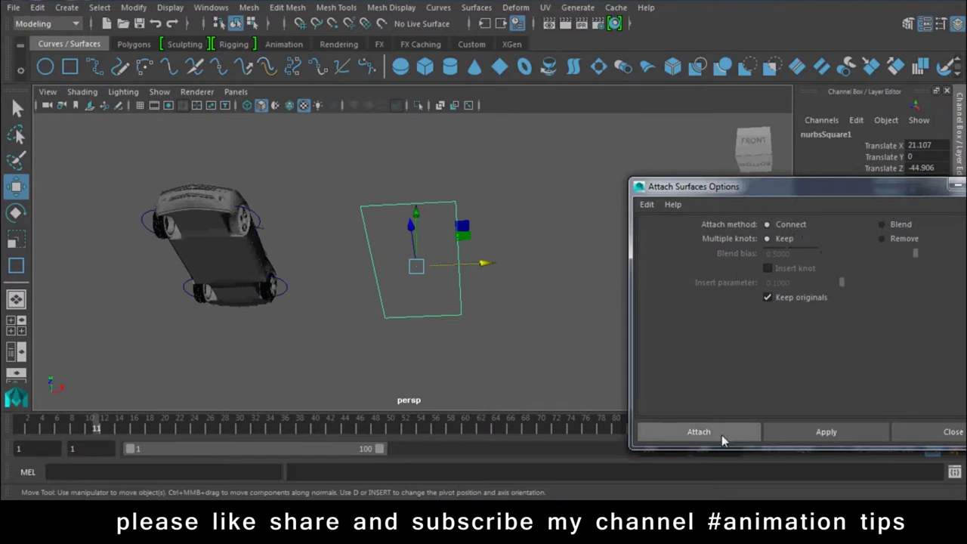
left_click(721, 434)
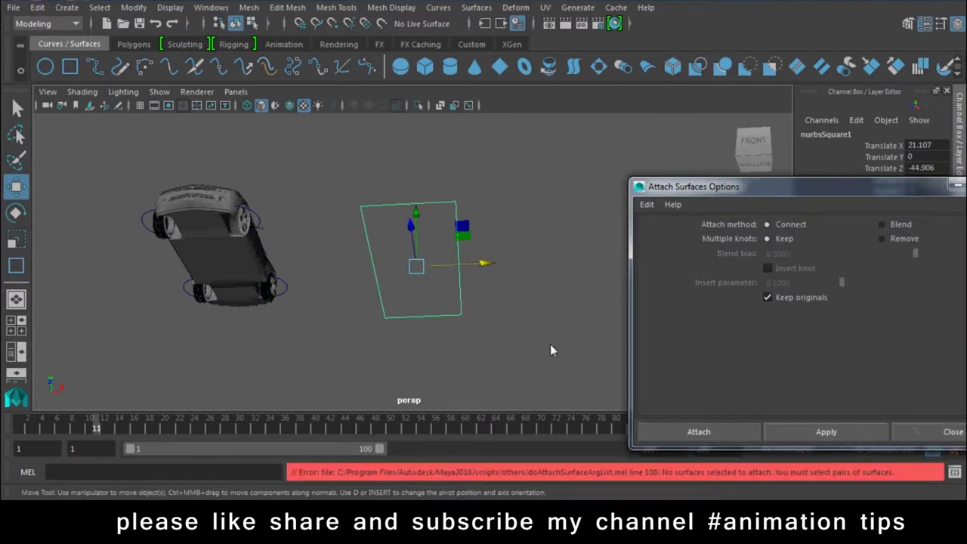
Reselect the whole square and retry the surface attach
left_click_drag(487, 264, 499, 264)
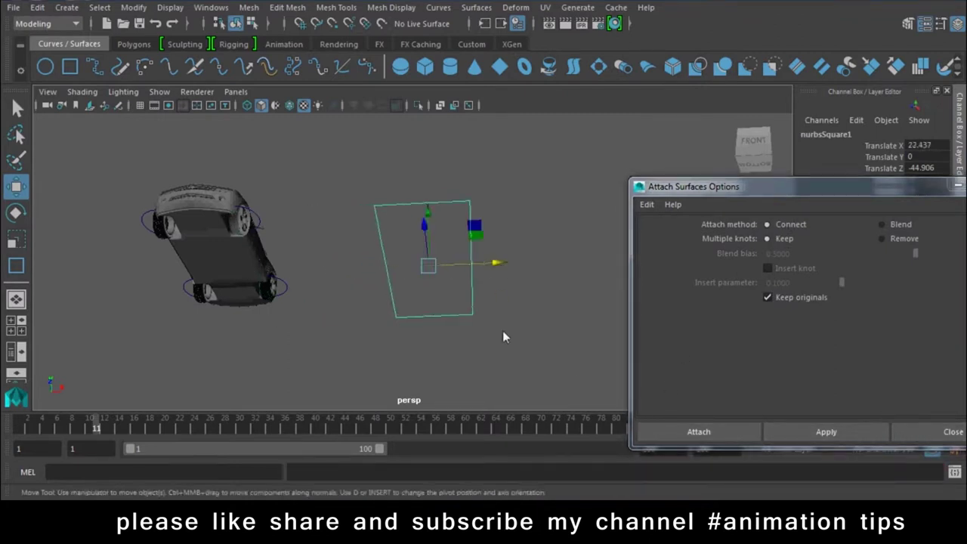
left_click(471, 298)
left_click_drag(518, 174, 348, 372)
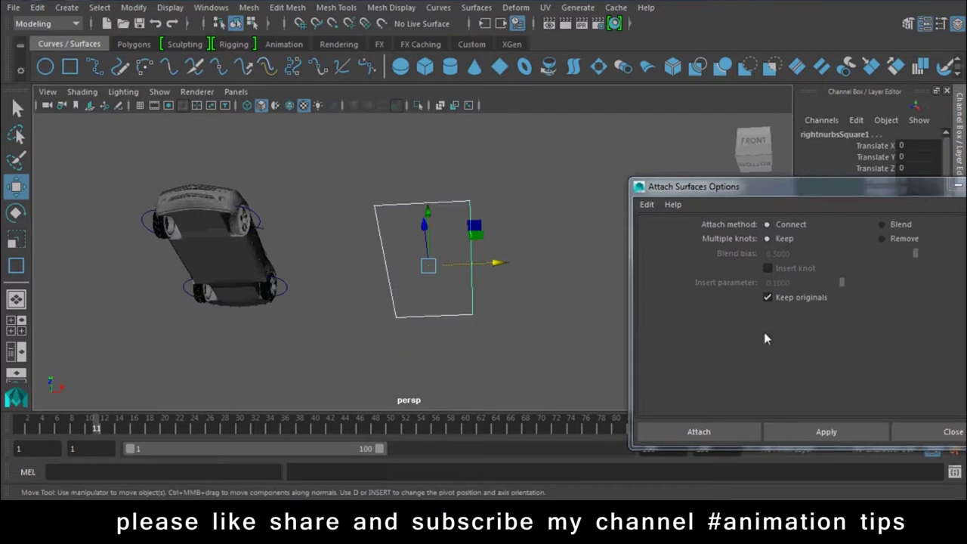
left_click(716, 432)
Reset the surface attach options to Connect, retry, then close the options window
left_click_drag(521, 165, 350, 408)
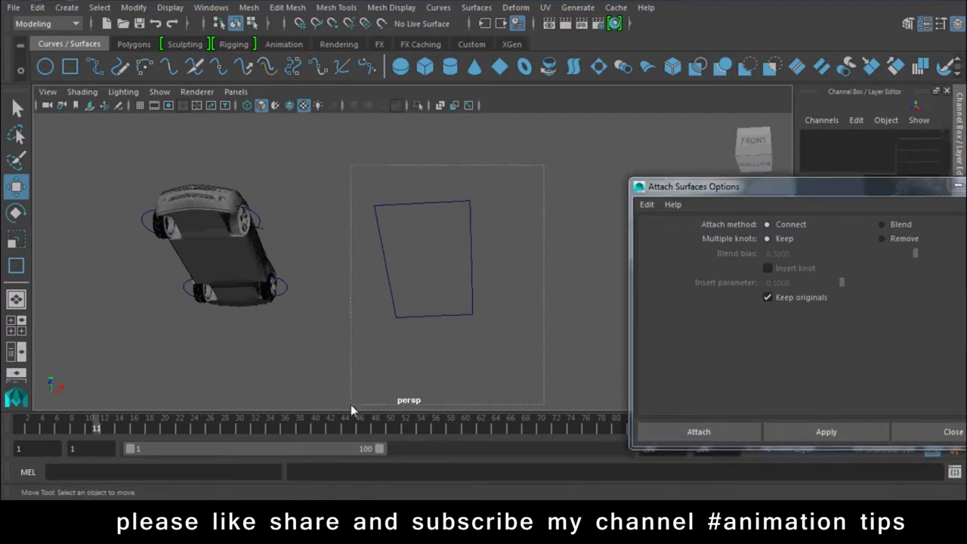
left_click(646, 204)
left_click(665, 233)
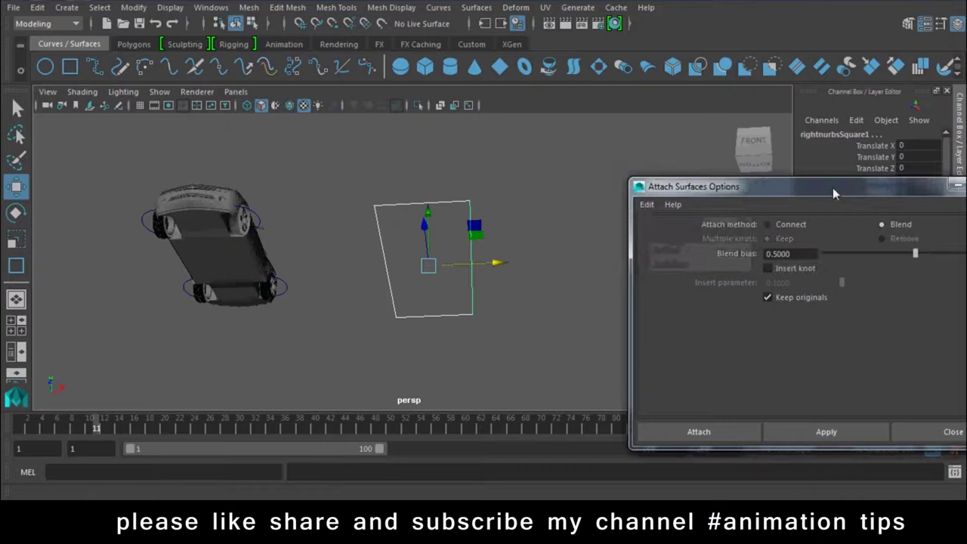
left_click_drag(818, 185, 715, 166)
left_click(680, 209)
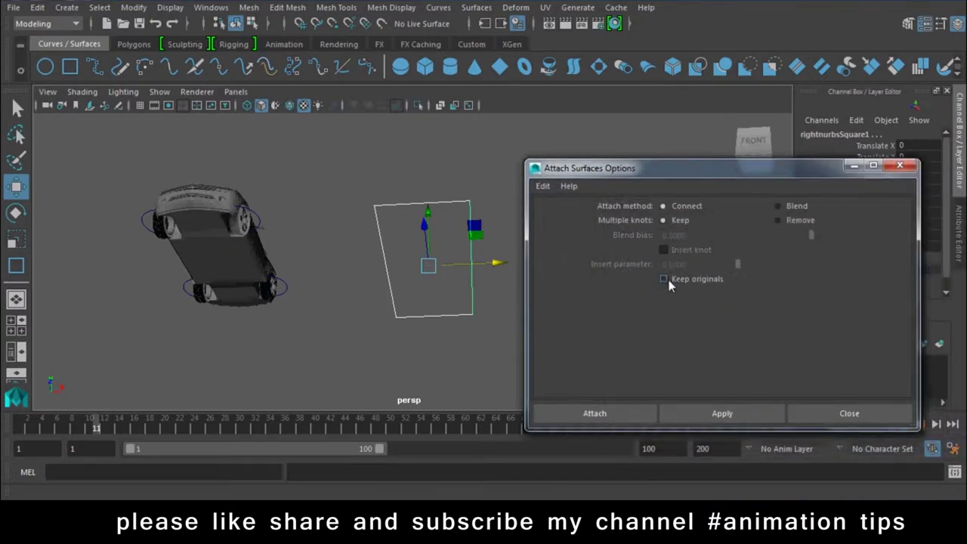
left_click(672, 413)
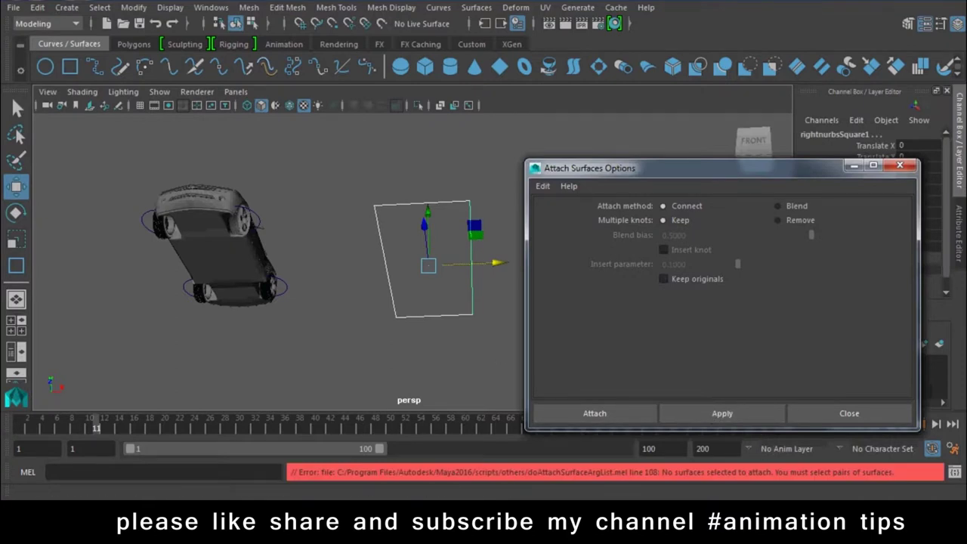
left_click(477, 233)
left_click(469, 255)
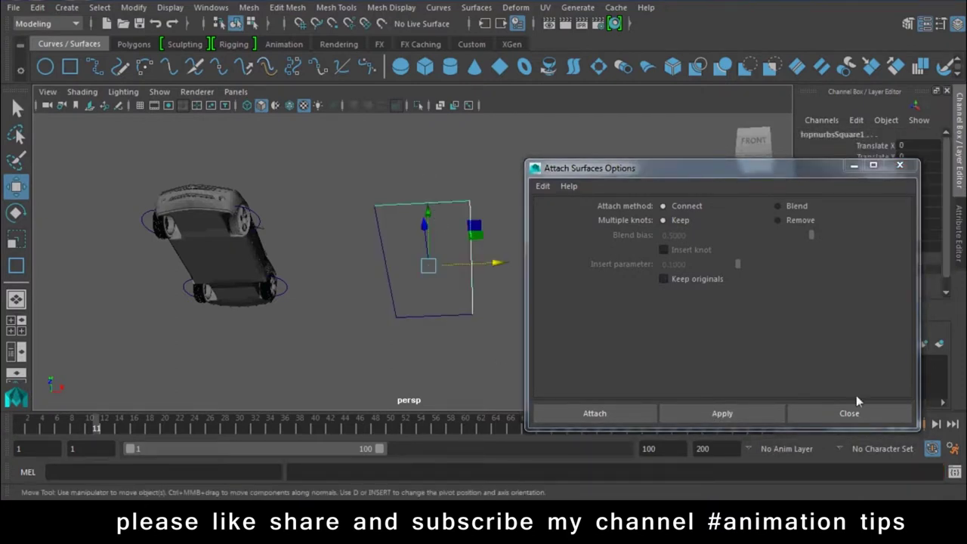
left_click(852, 414)
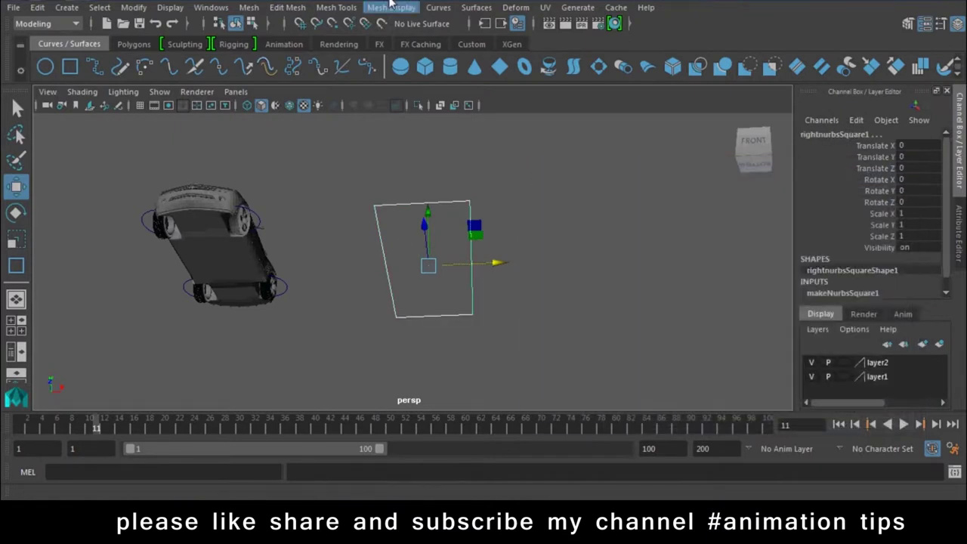
Join the square's sides into one curve with Curves > Attach using Connect
left_click(438, 7)
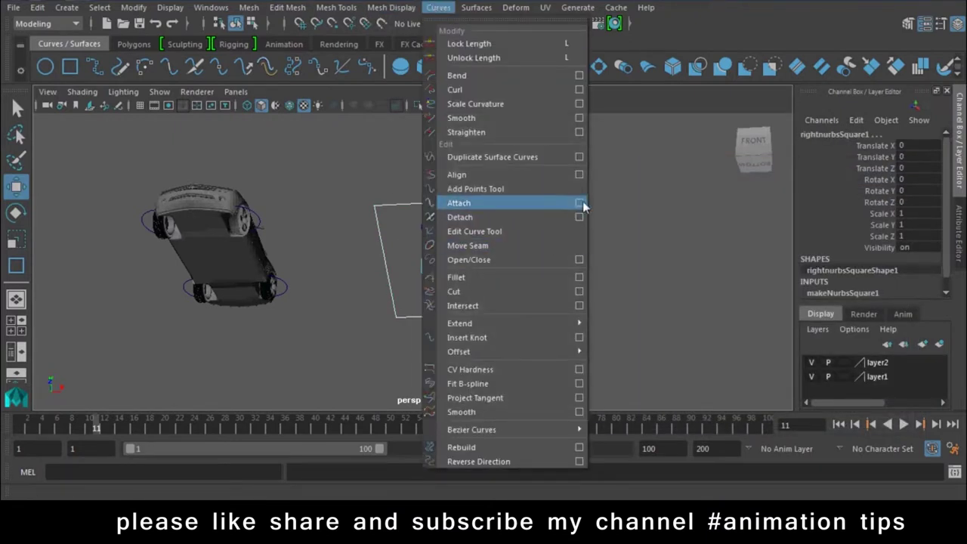
left_click(579, 202)
left_click(678, 207)
left_click(617, 414)
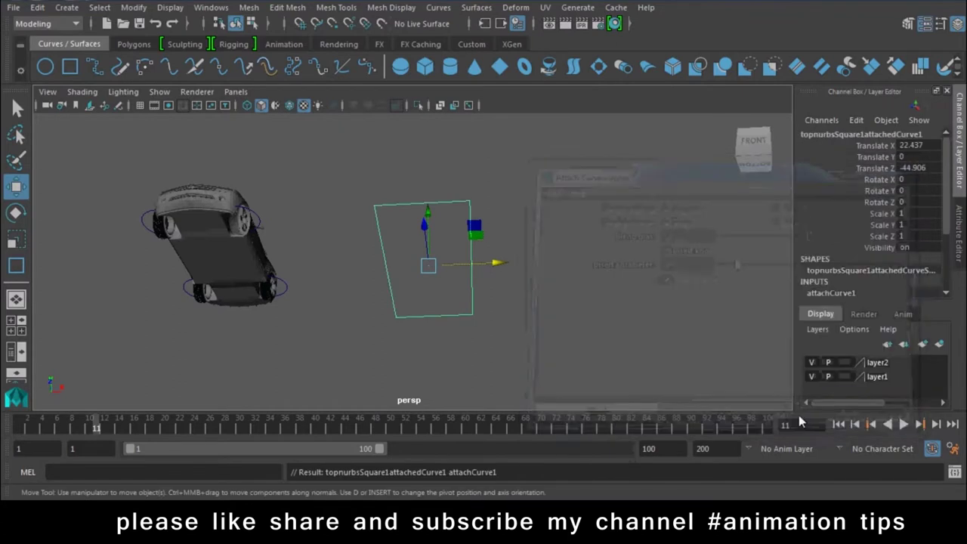
Delete the leftover original square and zero the attached curve's X, Y and Z position
left_click_drag(505, 273, 391, 268)
left_click_drag(507, 176, 396, 339)
key("Delete")
left_click(355, 319)
left_click_drag(910, 146, 925, 170)
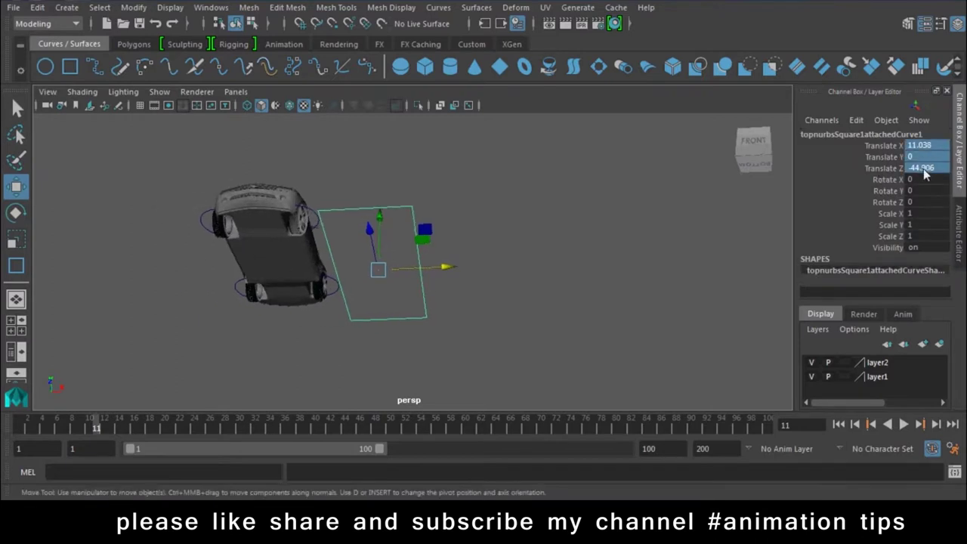
type("0")
key("Return")
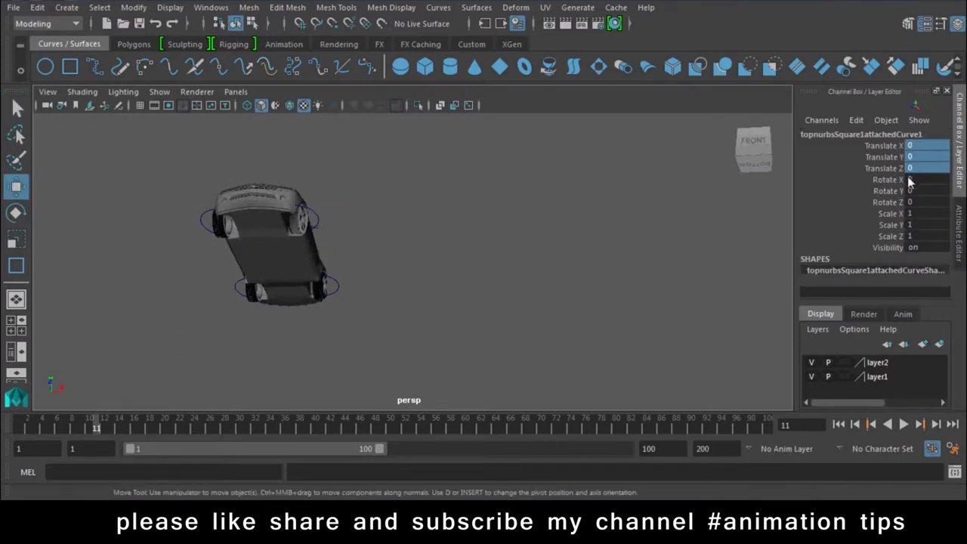
Slide the car along Z onto the ground rectangle, centring it in top view
mouse_move(312, 276)
left_mouse_down("alt")
mouse_move(166, 214)
mouse_move(541, 271)
mouse_move(360, 296)
mouse_move(390, 329)
mouse_move(459, 276)
mouse_move(545, 183)
left_mouse_up("alt")
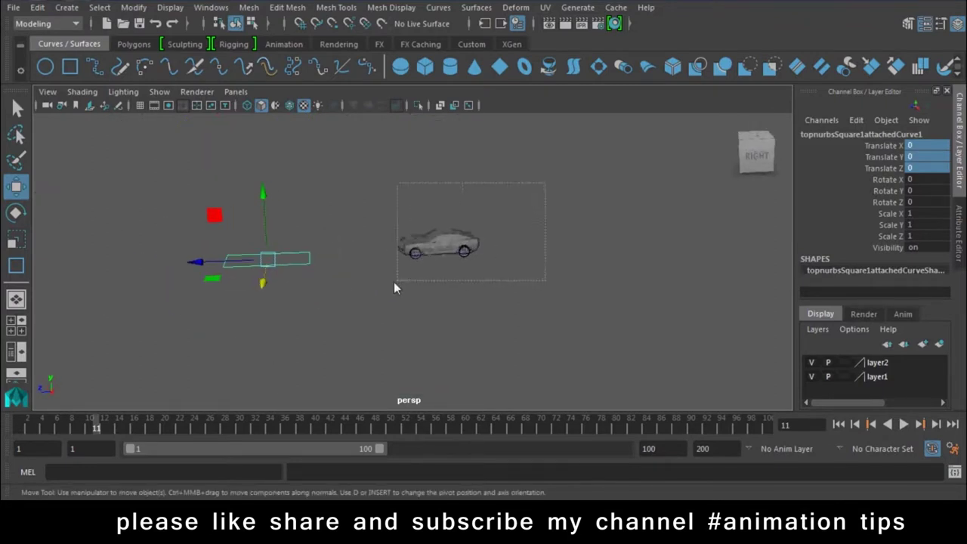
left_click_drag(393, 287, 391, 289)
left_click(140, 105)
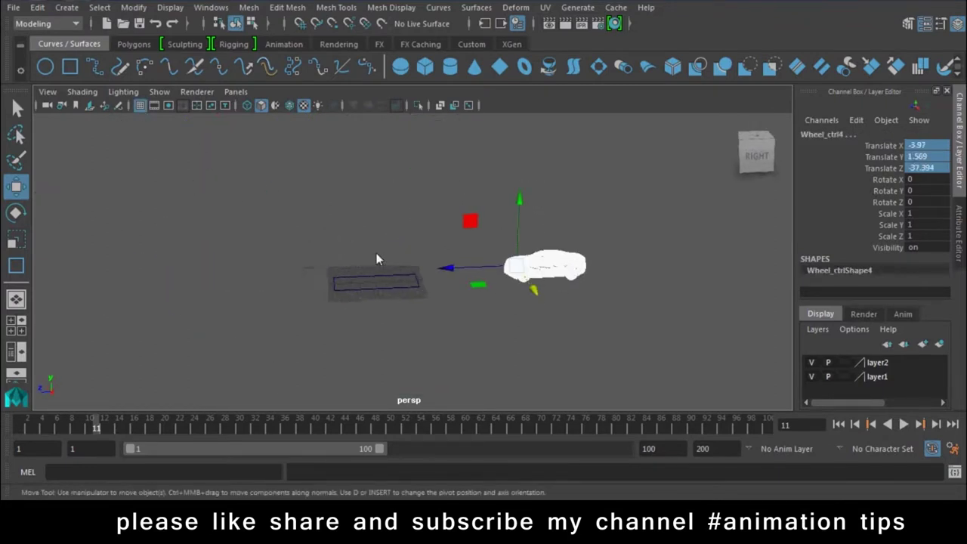
left_click_drag(456, 273, 285, 285)
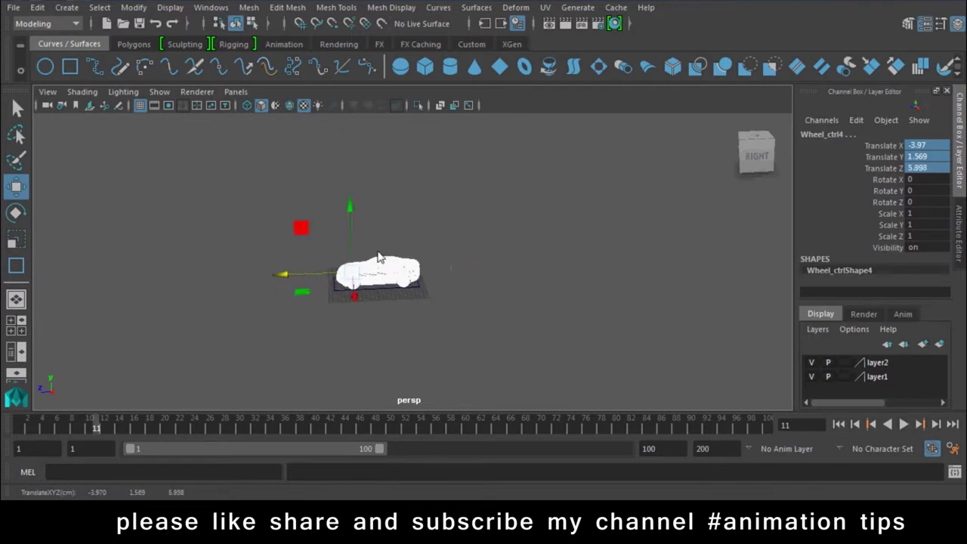
key("space")
left_click_drag(357, 256, 323, 269)
key("f")
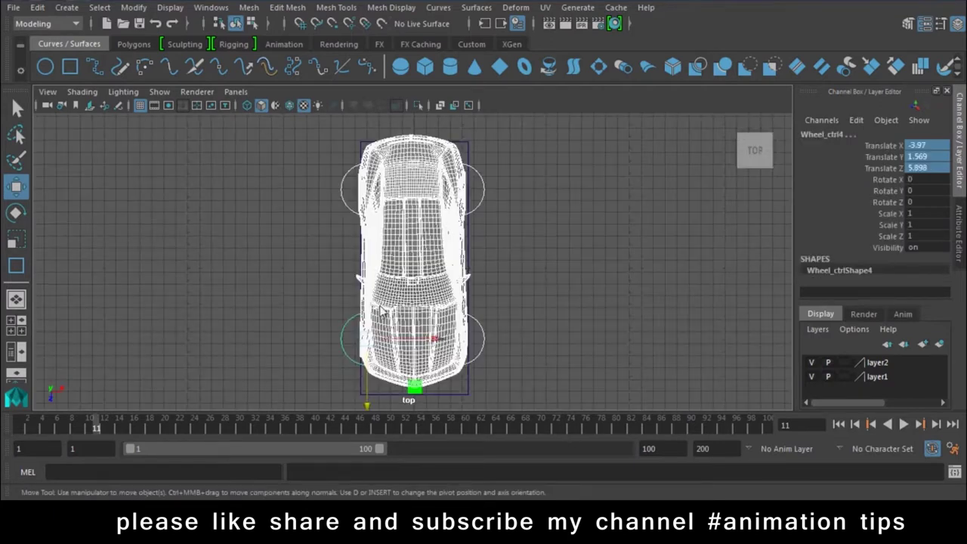
scroll(361, 353, "up", 3)
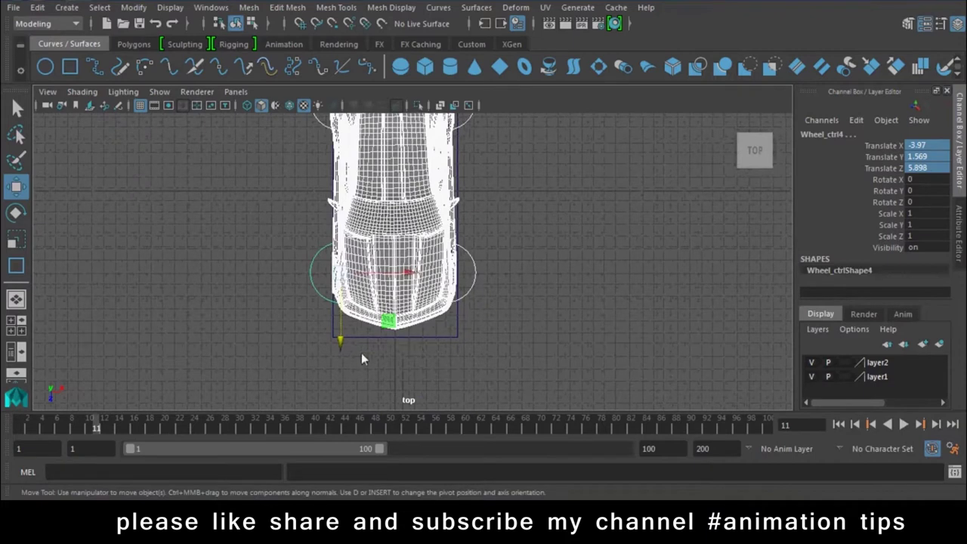
left_click_drag(342, 341, 344, 347)
scroll(338, 343, "down", 2)
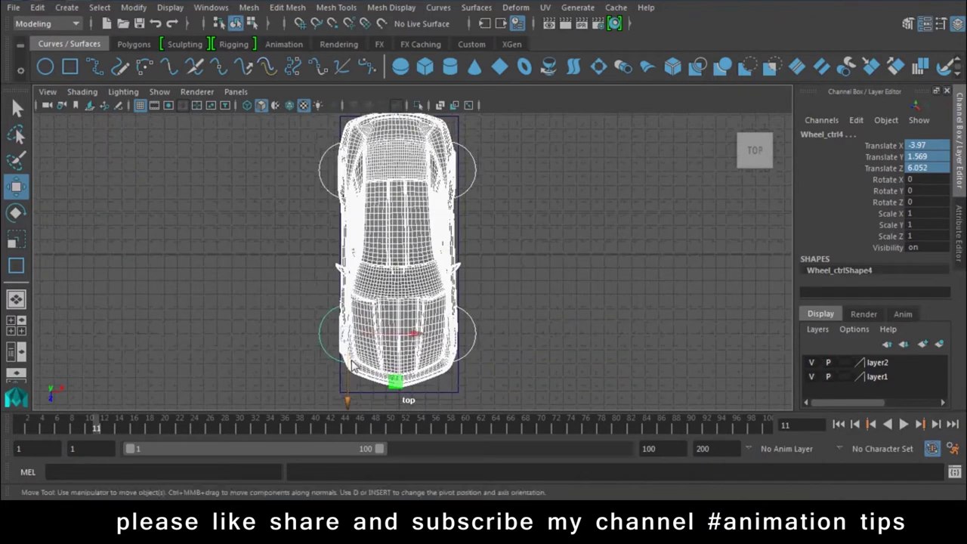
left_click_drag(349, 395, 350, 396)
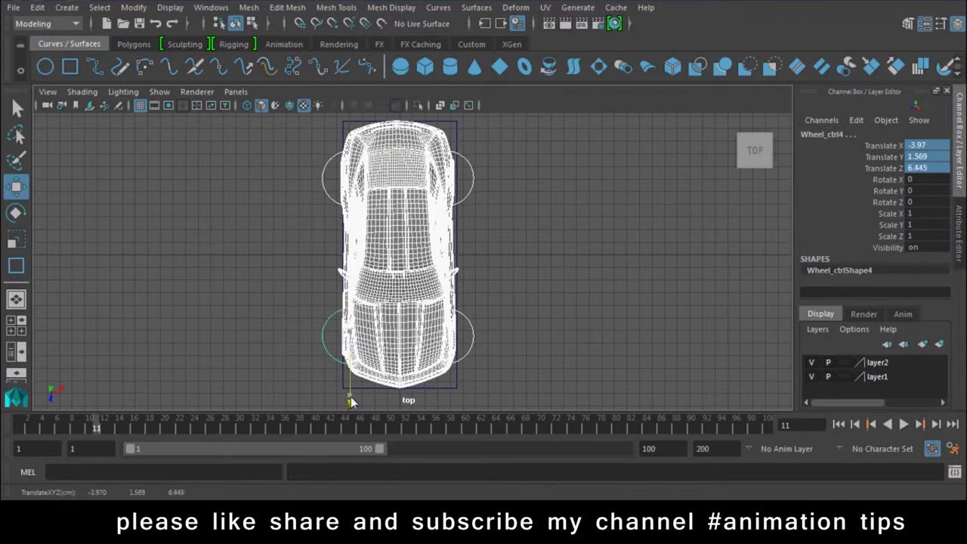
Check the car in front view, then freeze the selected objects' transforms
left_click_drag(590, 315, 589, 352)
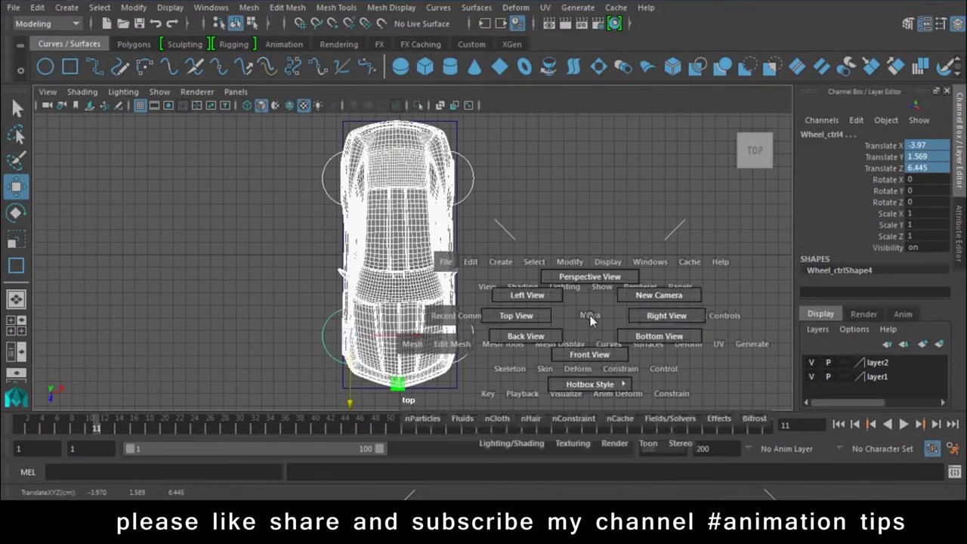
key("a")
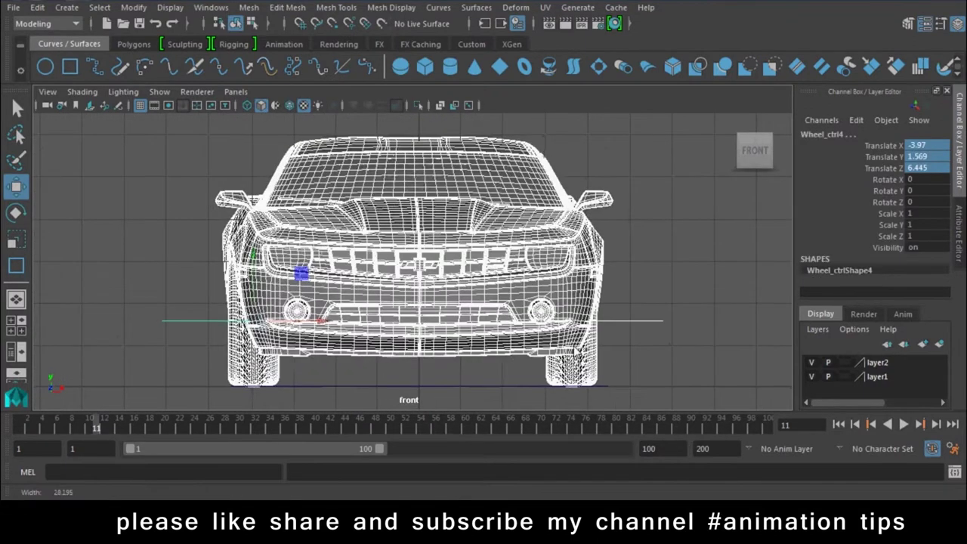
left_click_drag(506, 308, 522, 261)
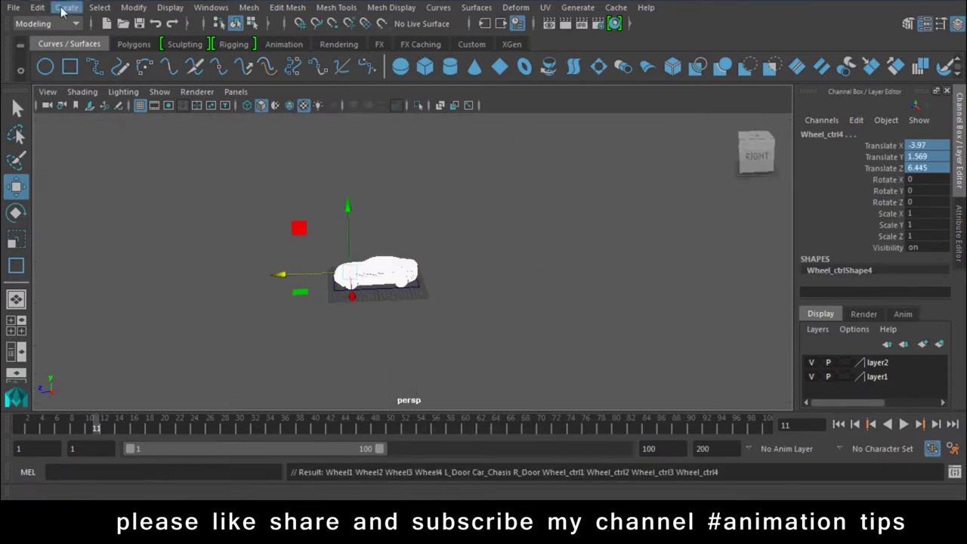
left_click(133, 7)
left_click(163, 73)
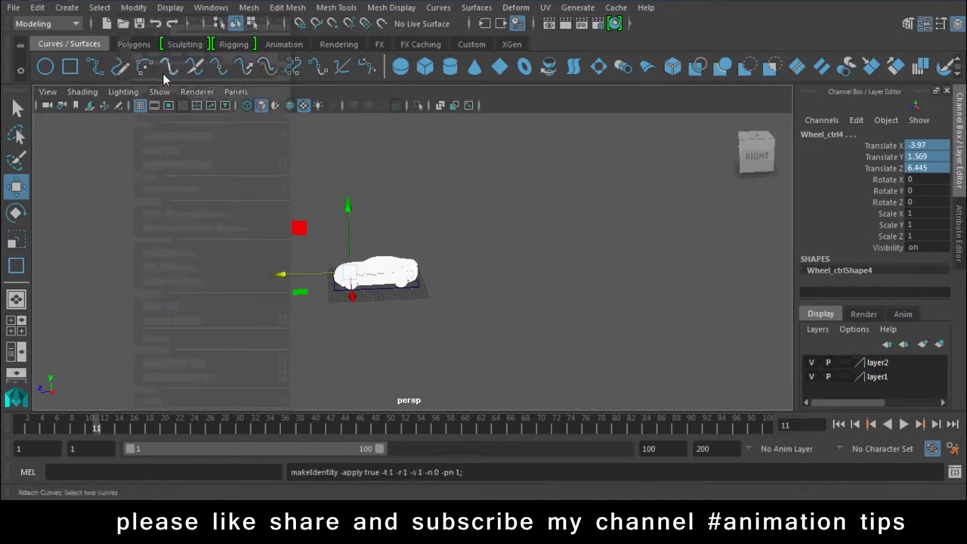
Switch to shaded display, select the ground rectangle and start renaming it
left_click_drag(484, 323, 473, 355, "alt")
scroll(472, 355, "up", 3)
scroll(475, 213, "up", 3)
key("5")
left_click(588, 222)
left_click_drag(588, 222, 569, 283, "alt")
left_click(154, 218)
left_click(216, 276)
mouse_move(438, 332)
left_mouse_down("alt")
mouse_move(114, 335)
mouse_move(273, 329)
left_mouse_up("alt")
left_click(309, 257)
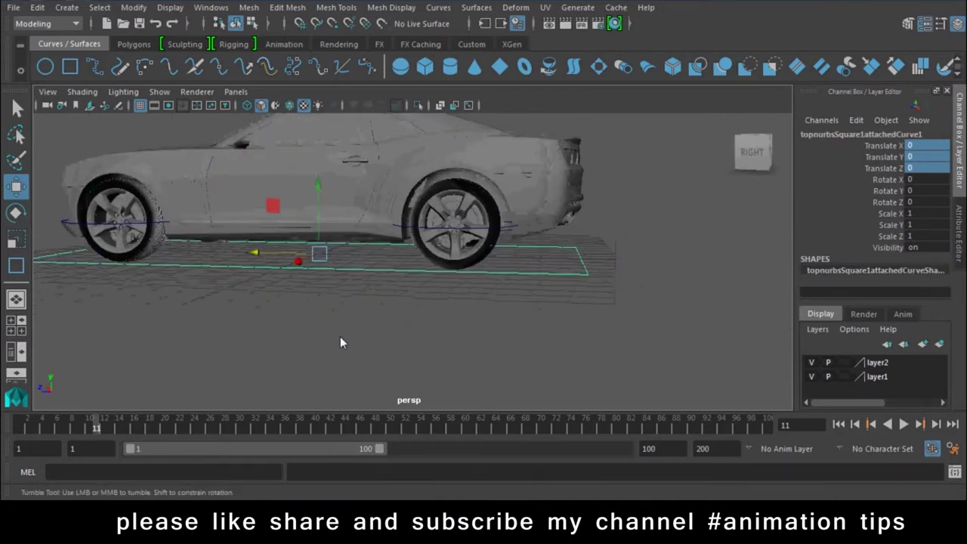
left_click_drag(340, 339, 512, 352, "alt")
double_click(889, 135)
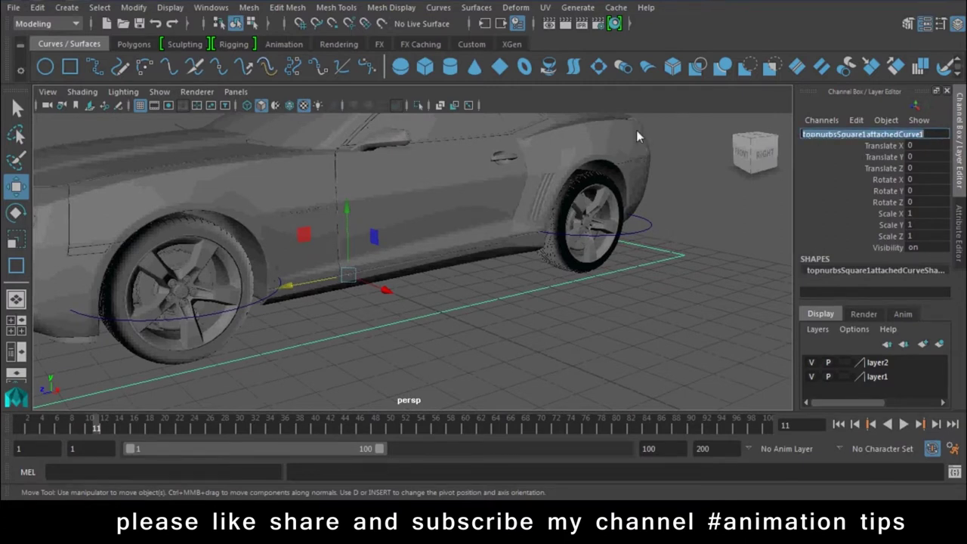
Rename the ground rectangle Rotate1 and switch to the side view
type("Rotat")
key("Return")
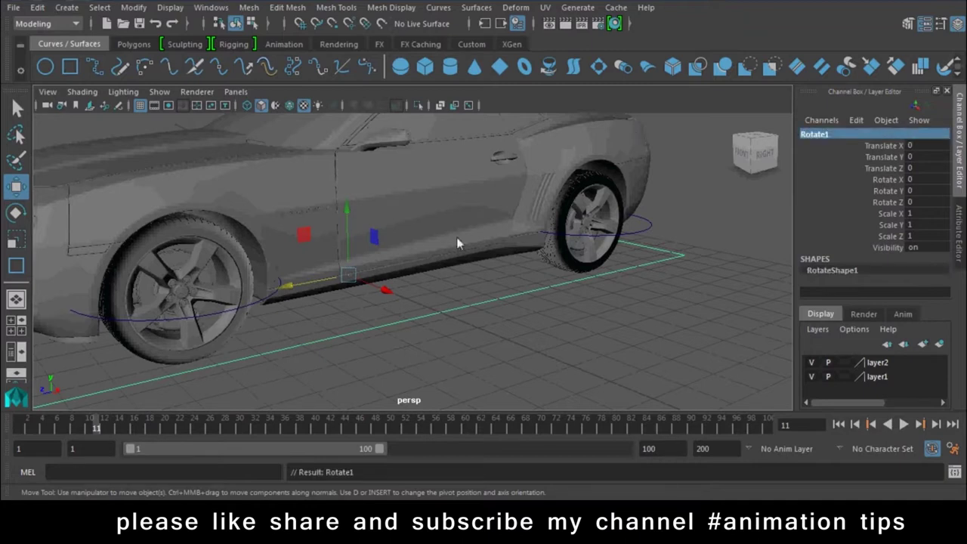
key("space")
left_click_drag(437, 311, 494, 311)
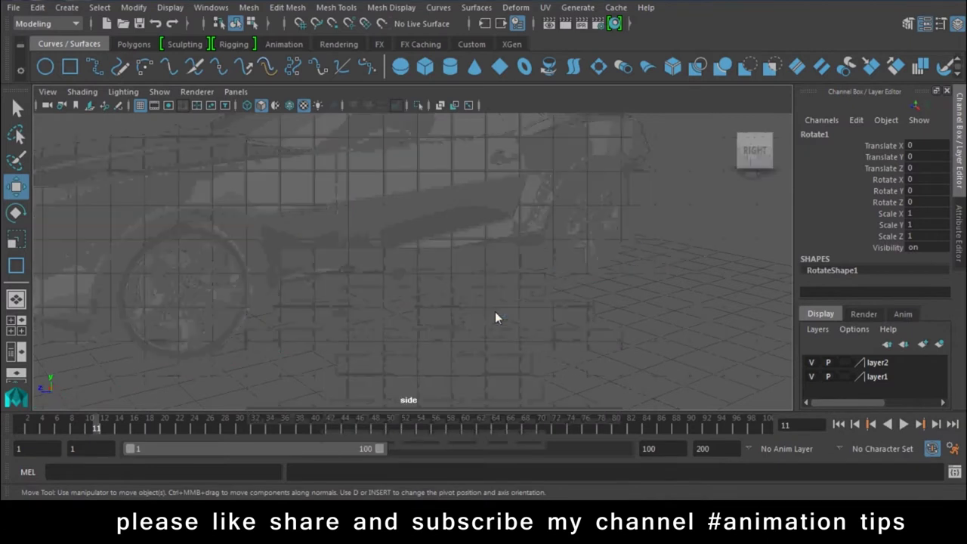
scroll(432, 301, "up", 1)
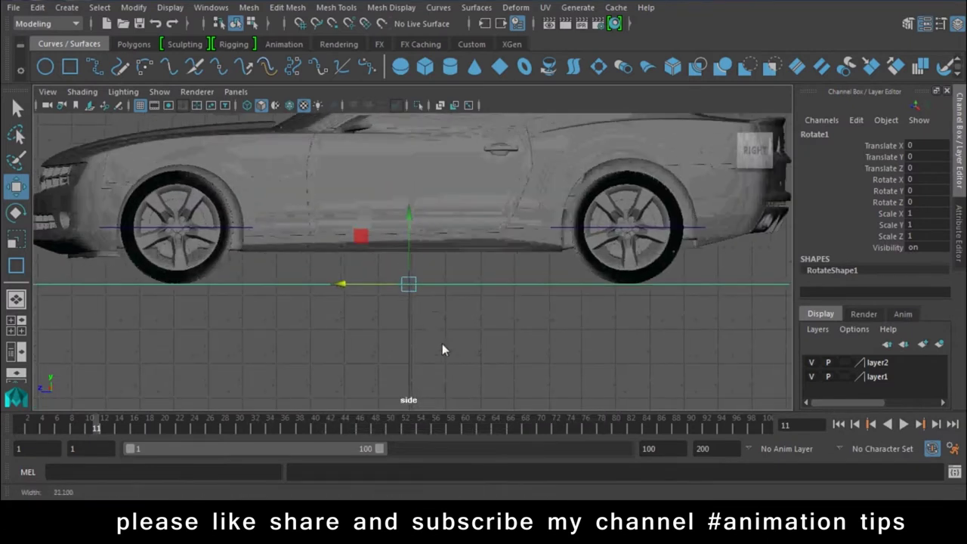
Duplicate Rotate1 into lower copies stacked beneath it
key("ctrl+d")
left_click_drag(411, 218, 412, 230)
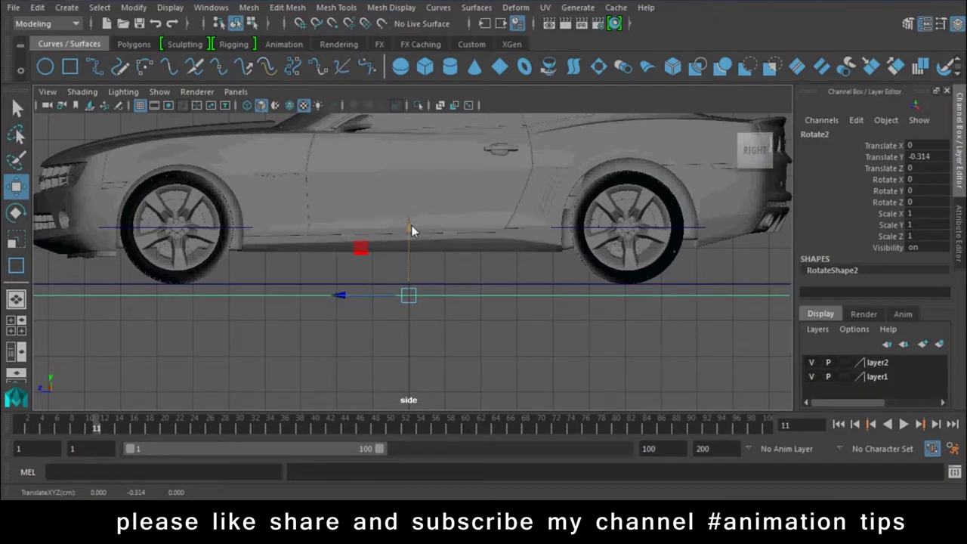
key("shift+d")
key("shift+d")
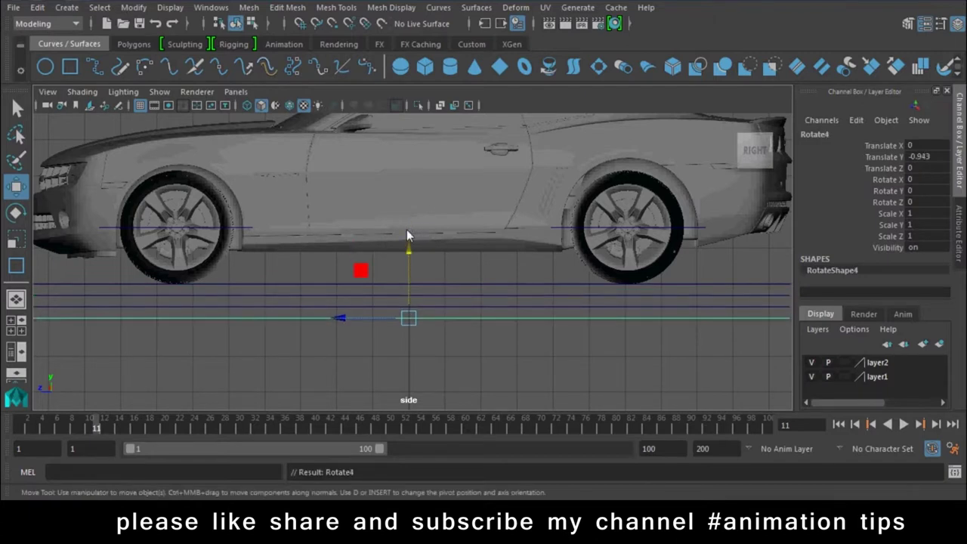
key("space")
mouse_move(406, 229)
left_mouse_down()
mouse_move(410, 284)
mouse_move(701, 318)
left_mouse_up()
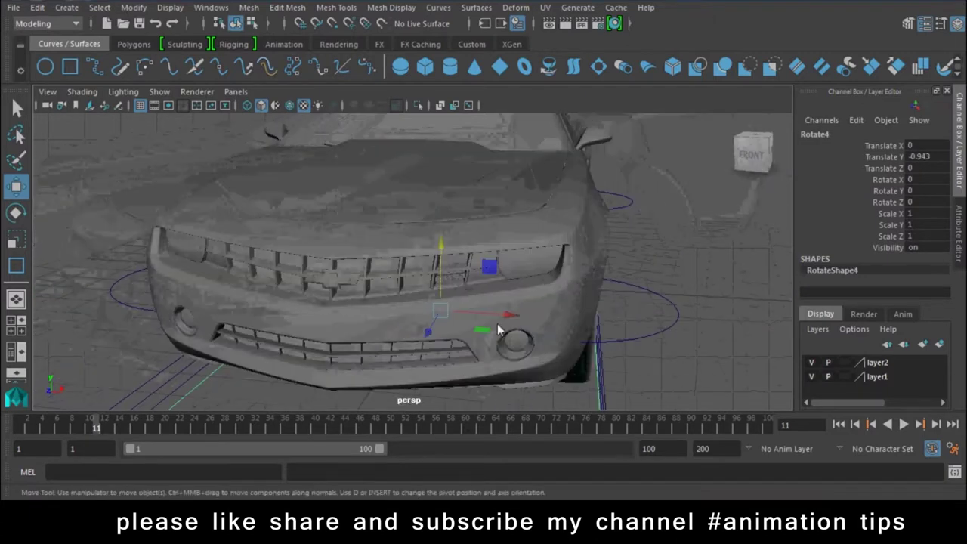
Freeze the transforms of the bottom copy Rotate4 and reselect it
left_click(701, 321)
mouse_move(145, 107)
left_mouse_down("alt")
mouse_move(526, 295)
mouse_move(488, 295)
left_mouse_up("alt")
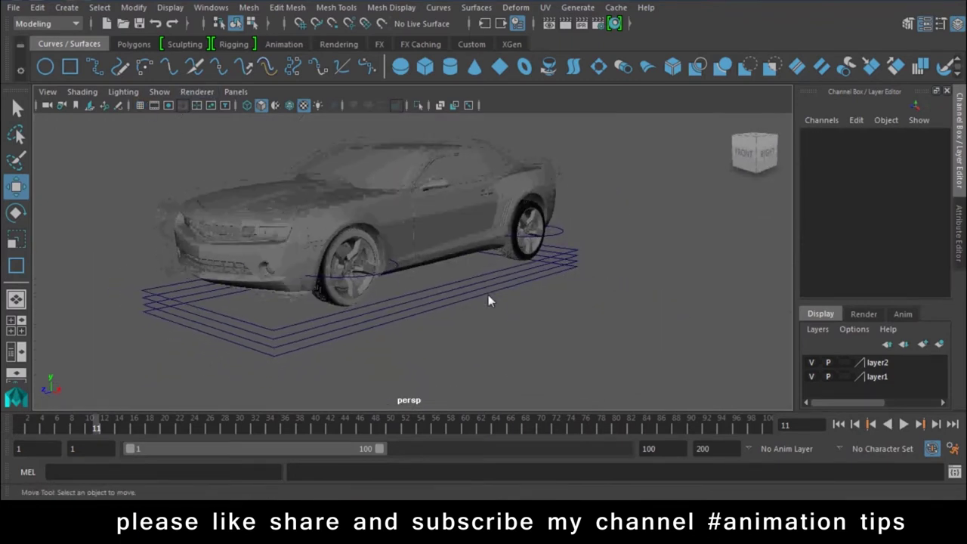
left_click(379, 324)
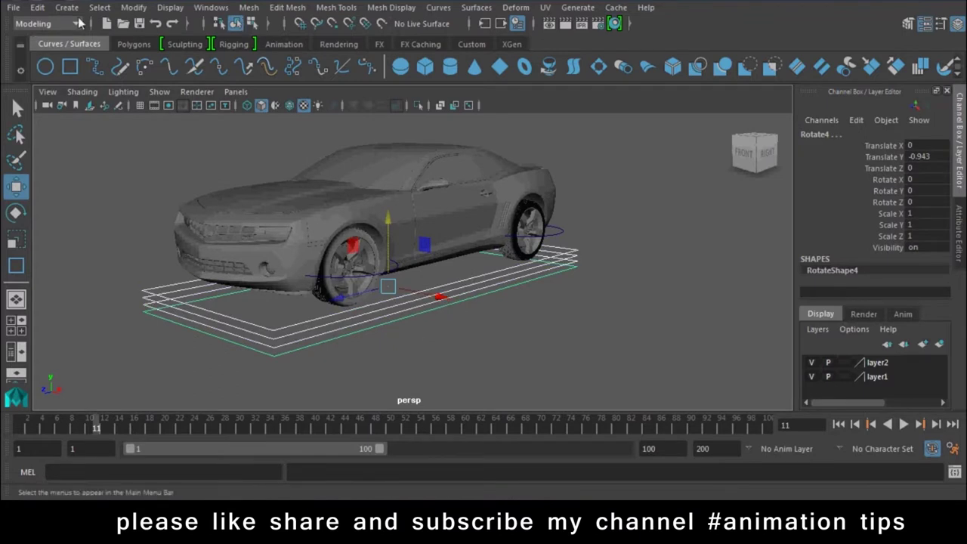
left_click(134, 7)
left_click(147, 68)
left_click(615, 351)
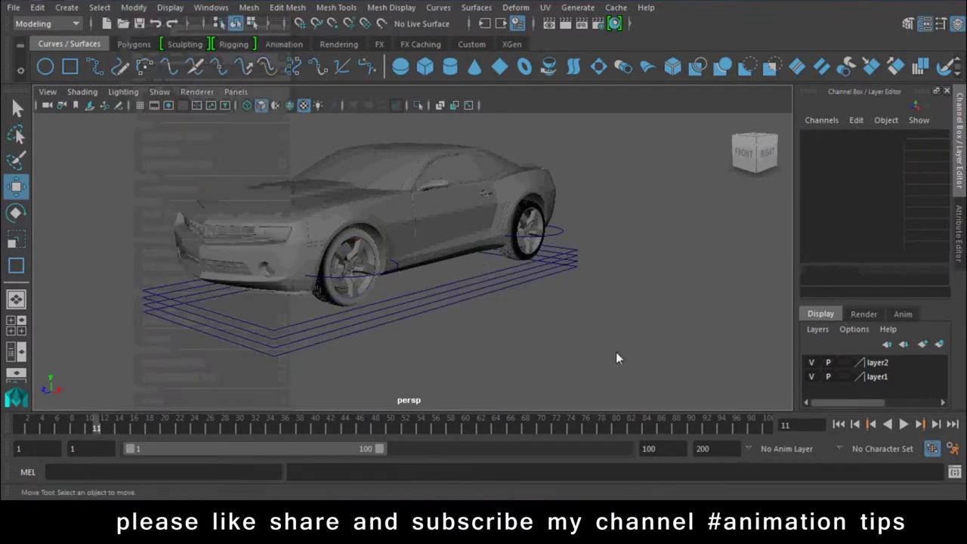
left_click(455, 229)
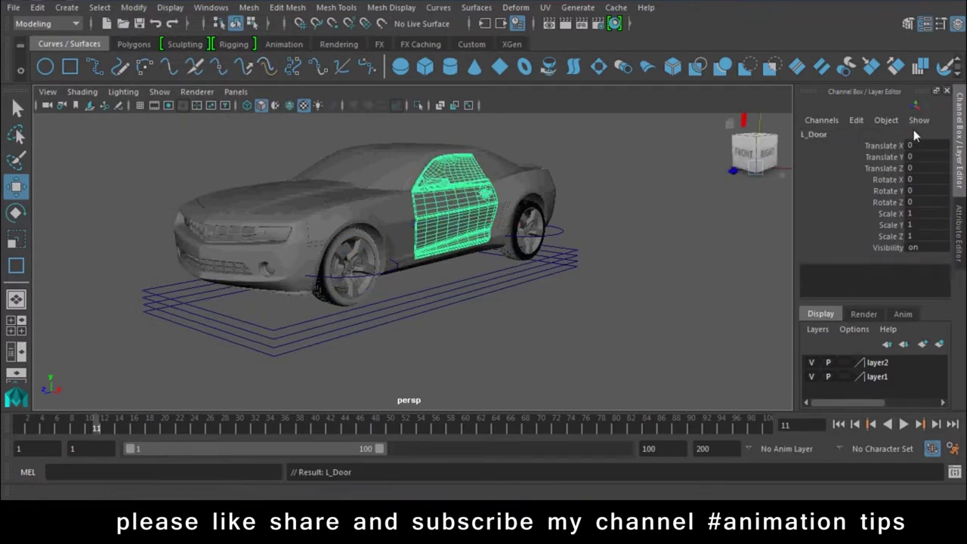
left_click(563, 229)
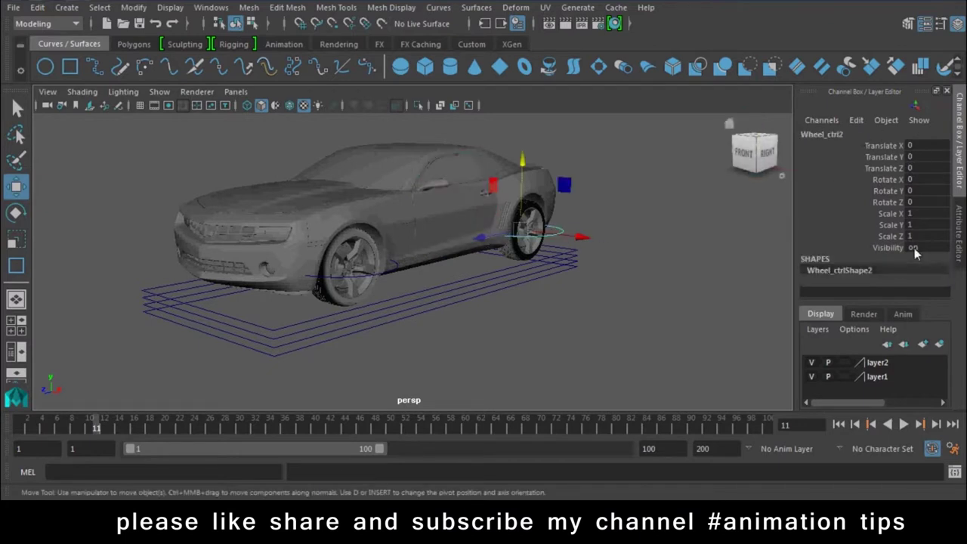
left_click(480, 366)
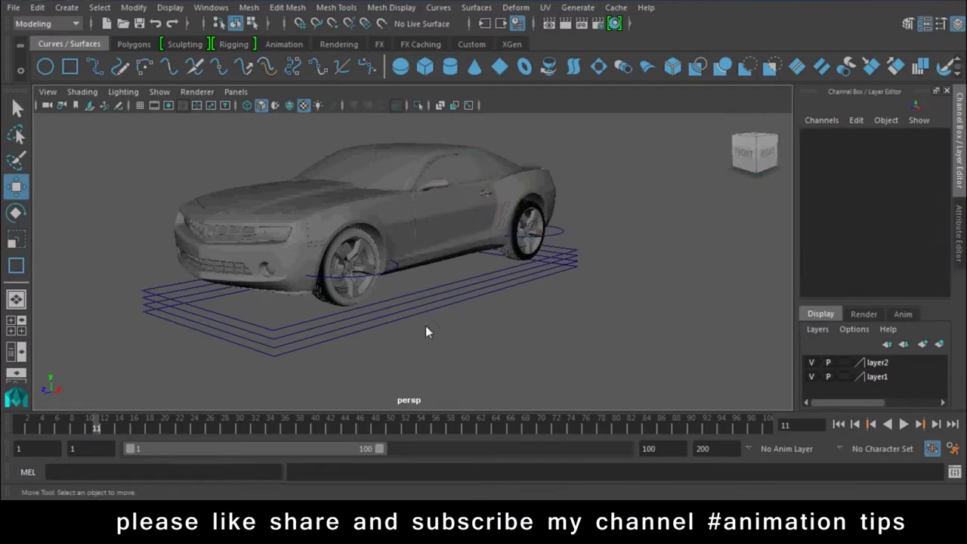
left_click(409, 318)
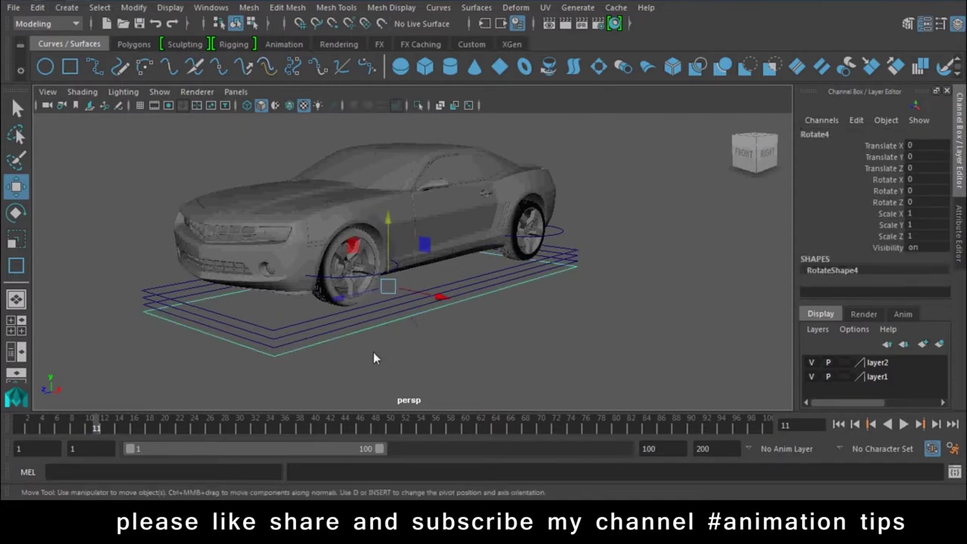
Duplicate Rotate4, scale the copy up about 1.25 times and name it Master_Car_Ctrl
key("ctrl+d")
key("r")
left_click_drag(393, 287, 484, 223)
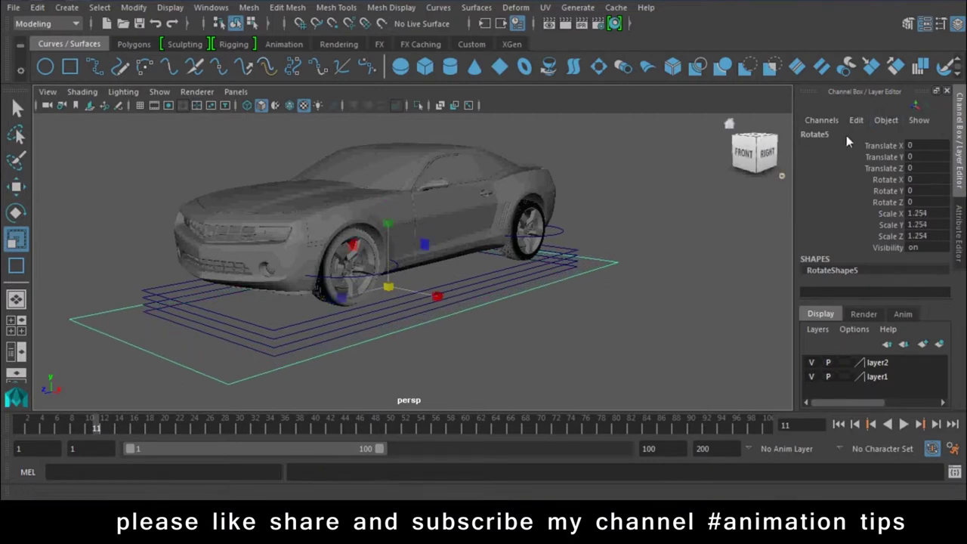
left_click(816, 134)
type("MasterCare")
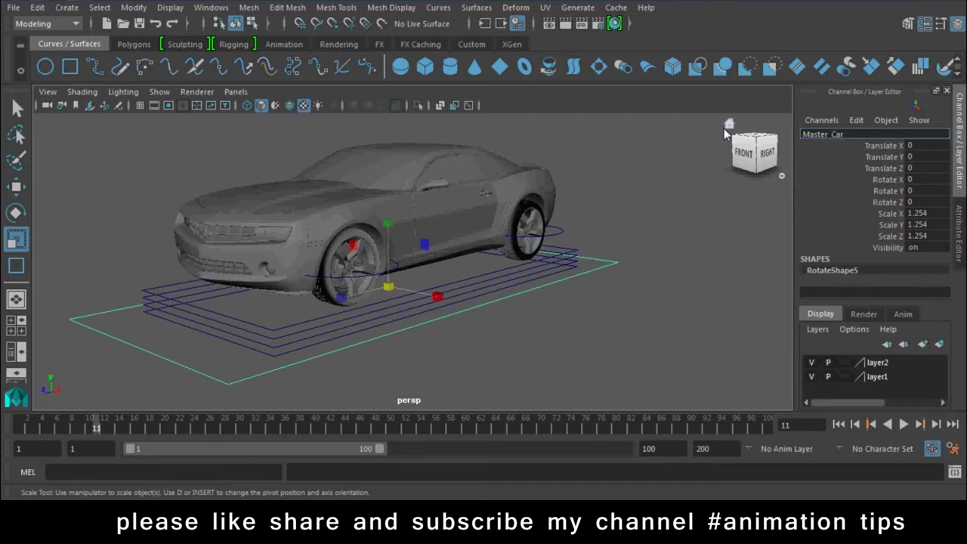
type("Cl")
key("Return")
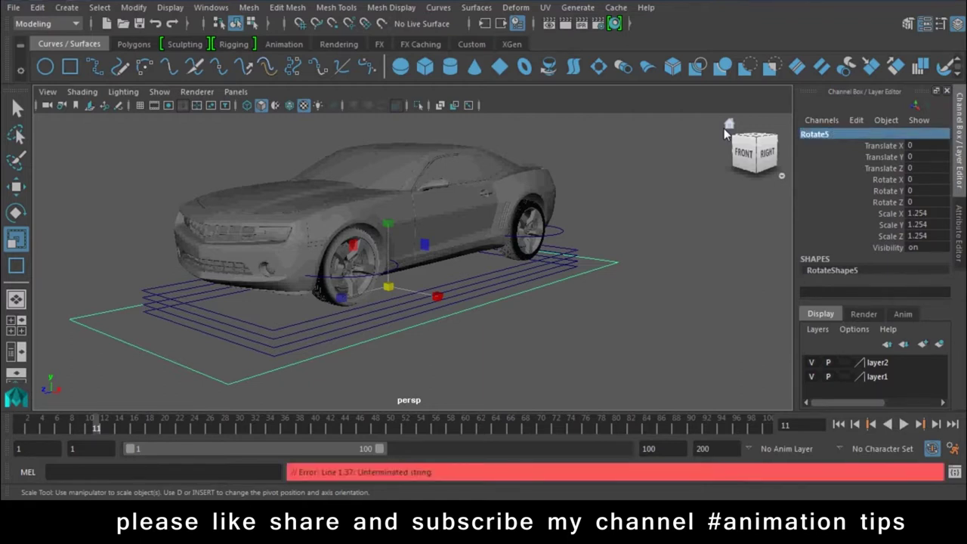
double_click(831, 136)
type("Master")
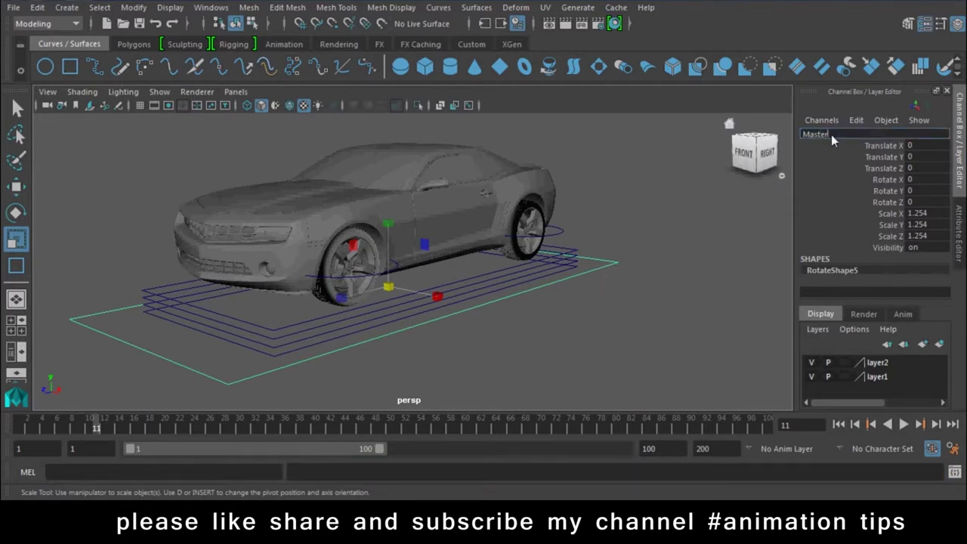
type("_Car")
key("Return")
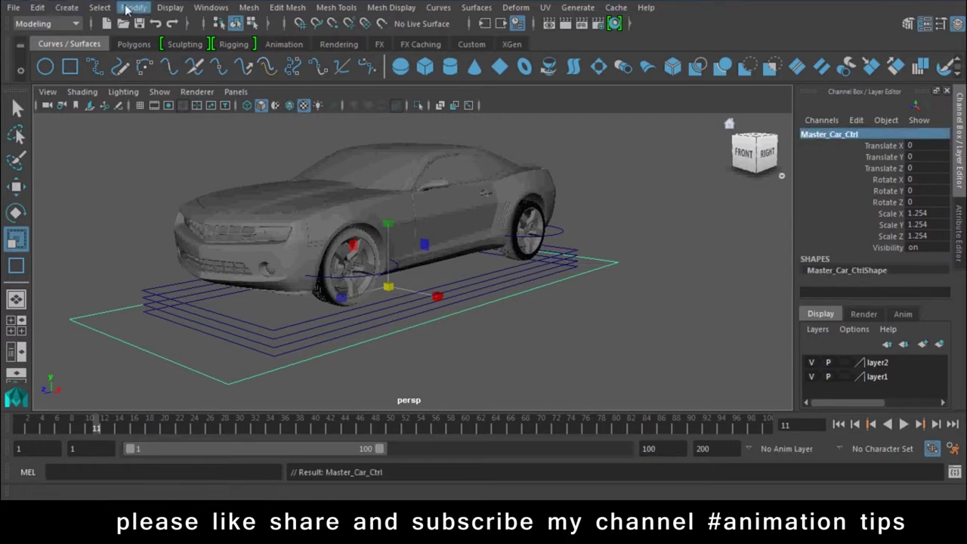
Freeze Master_Car_Ctrl's transforms so its scale returns to 1
left_click(134, 7)
left_click(182, 71)
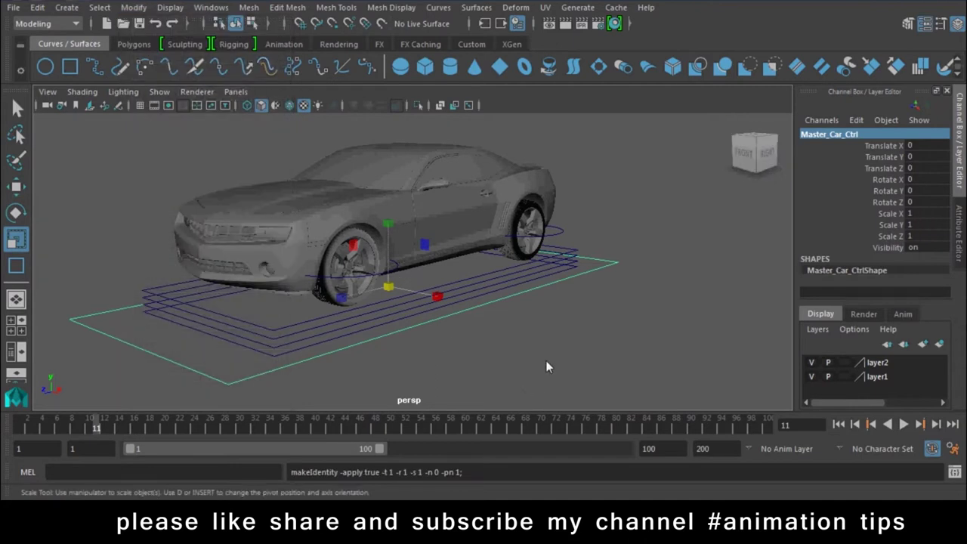
left_click(642, 361)
scroll(441, 297, "down", 3)
mouse_move(443, 298)
left_mouse_down("alt")
mouse_move(645, 298)
mouse_move(276, 308)
mouse_move(574, 316)
mouse_move(371, 300)
left_mouse_up("alt")
mouse_move(371, 300)
right_mouse_down("alt")
mouse_move(408, 365)
mouse_move(482, 361)
mouse_move(467, 374)
mouse_move(508, 402)
mouse_move(472, 347)
mouse_move(479, 369)
right_mouse_up("alt")
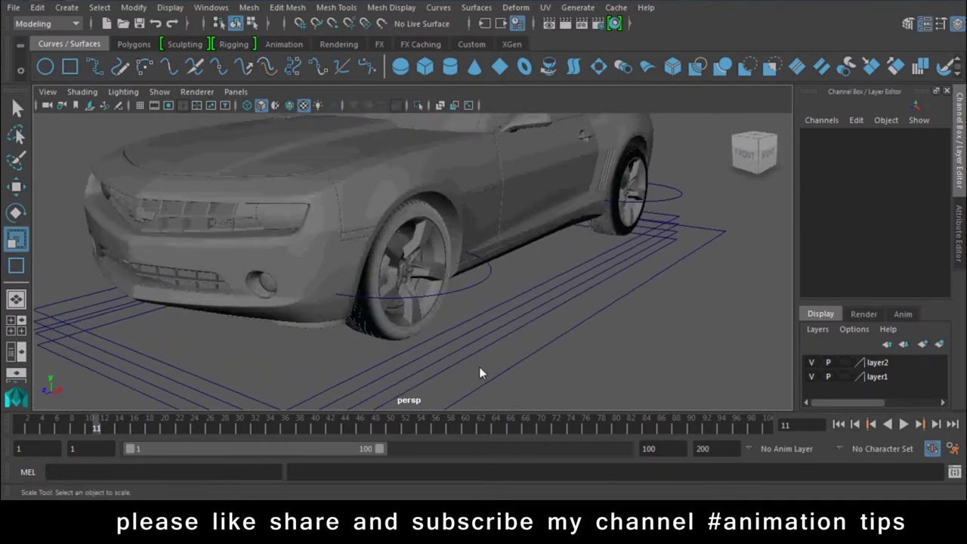
Parent the front wheel Wheel1 under its Wheel_ctrl1 circle
left_click(436, 251)
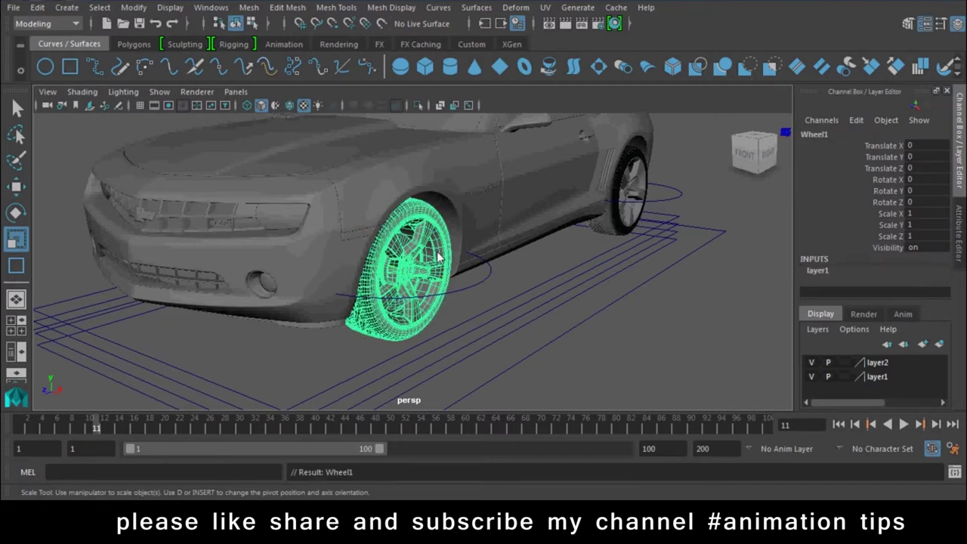
mouse_move(437, 256)
left_mouse_down("alt")
mouse_move(502, 292)
mouse_move(472, 284)
mouse_move(503, 279)
left_mouse_up("alt")
left_click(503, 279)
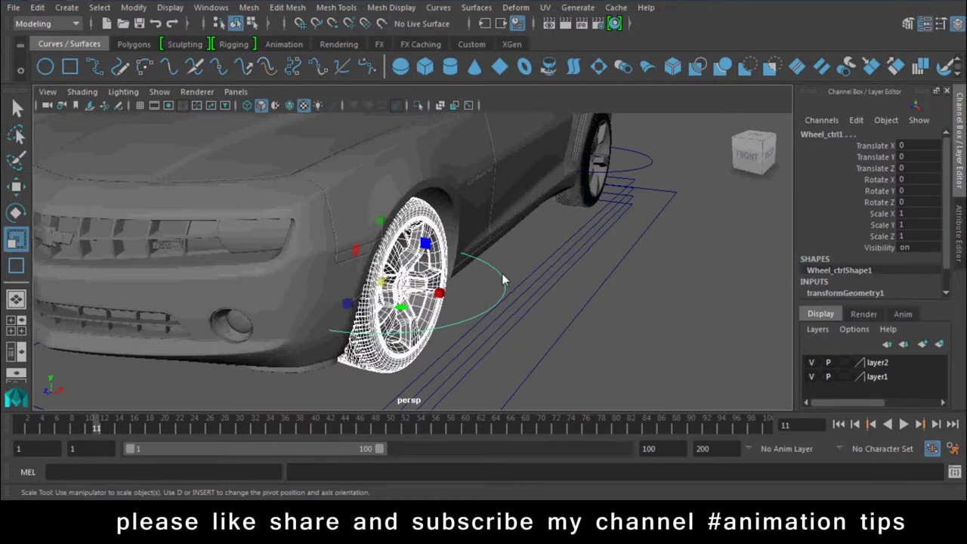
key("Down")
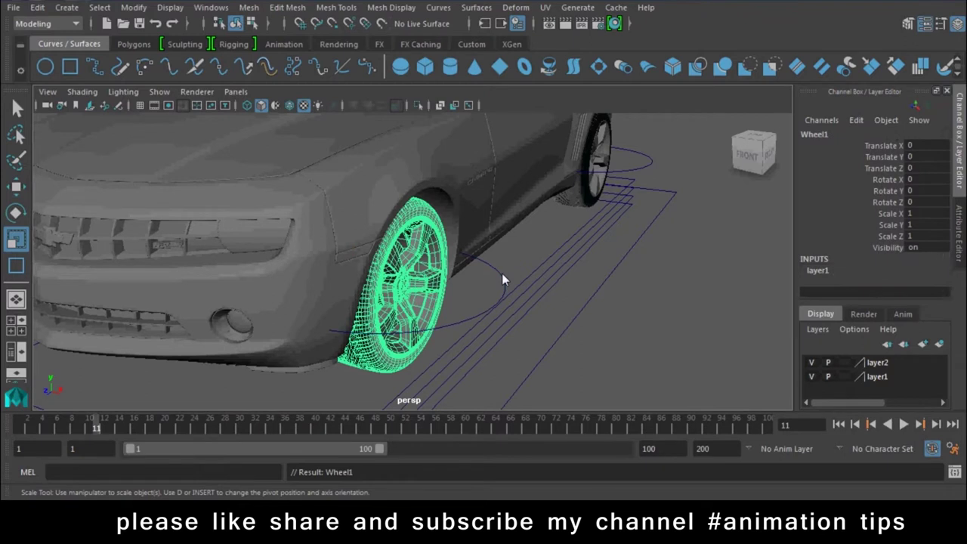
Parent the Wheel2 group under its Wheel_ctrl2 circle
mouse_move(530, 240)
left_mouse_down("alt")
mouse_move(420, 240)
mouse_move(500, 320)
mouse_move(397, 278)
left_mouse_up("alt")
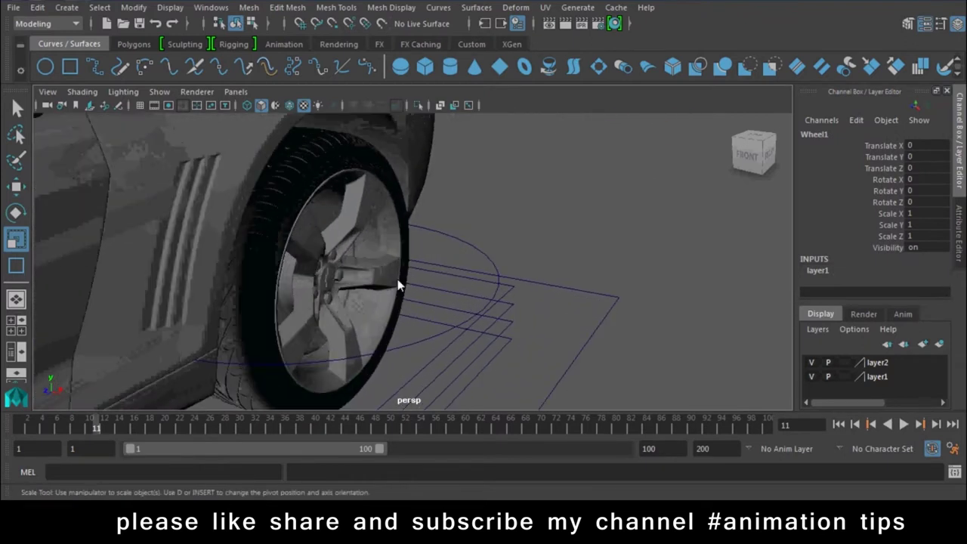
left_click(397, 279)
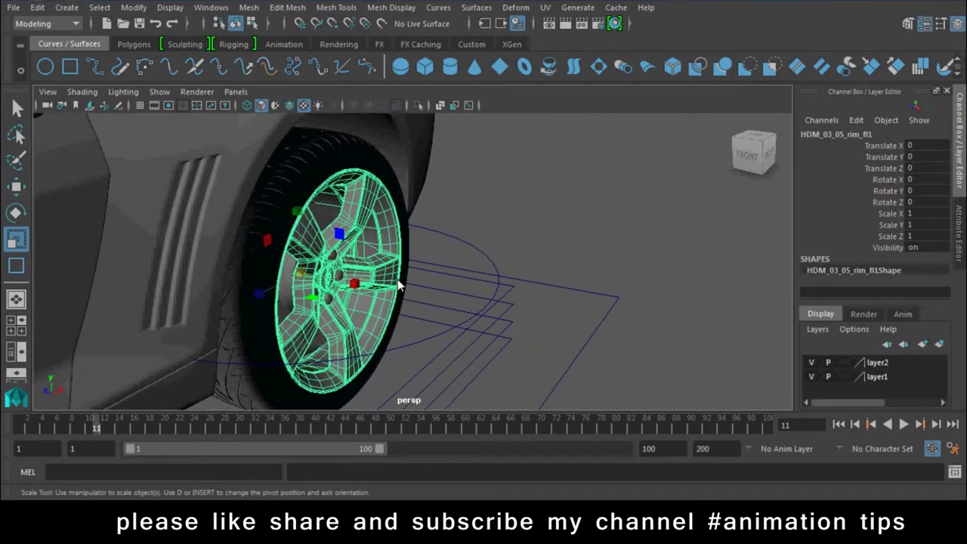
key("Up")
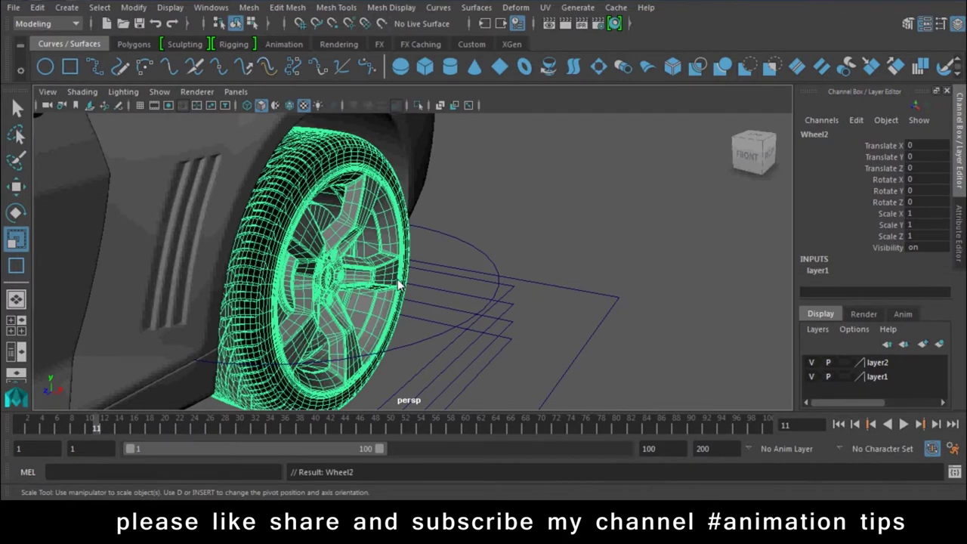
left_click(466, 244)
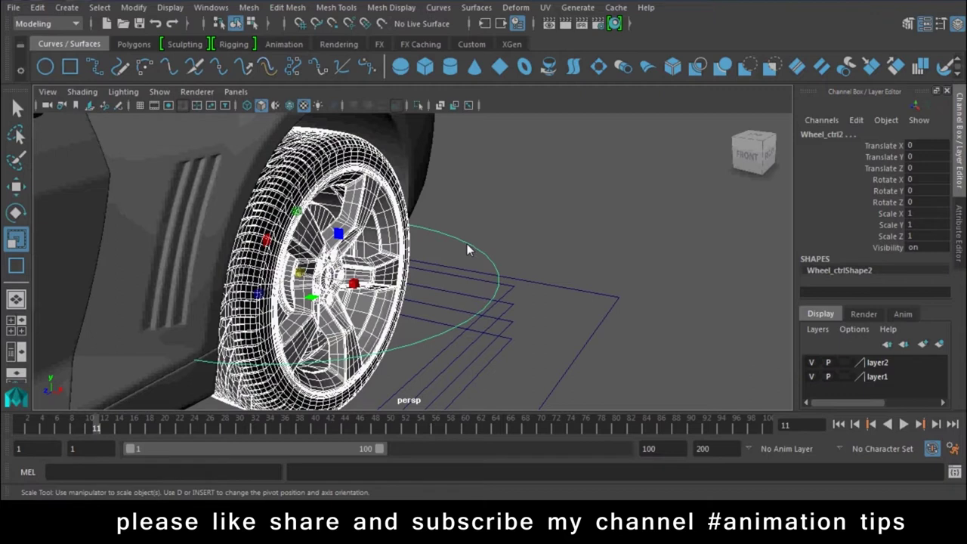
key("Up")
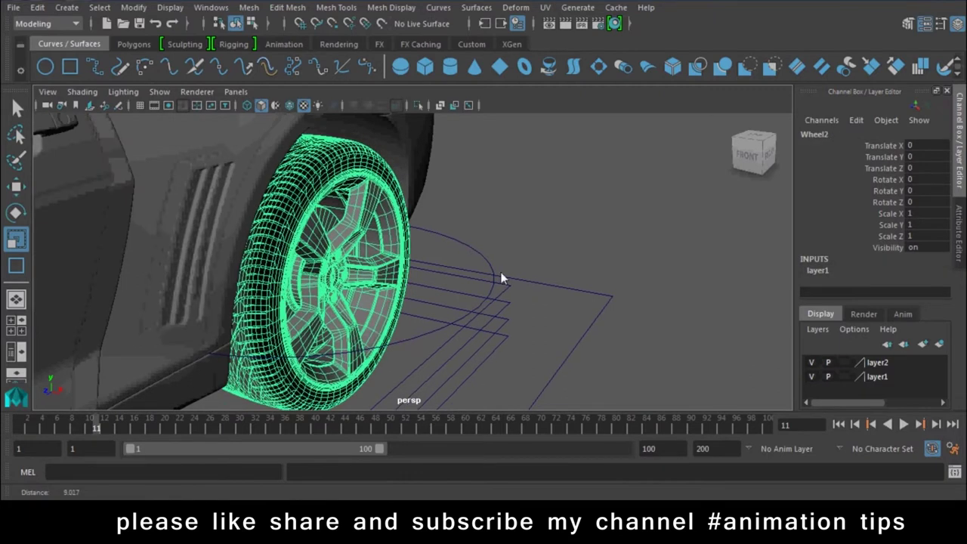
right_click_drag(501, 276, 425, 231, "alt")
left_click(438, 243)
mouse_move(438, 242)
left_mouse_down("alt")
mouse_move(277, 232)
mouse_move(395, 291)
left_mouse_up("alt")
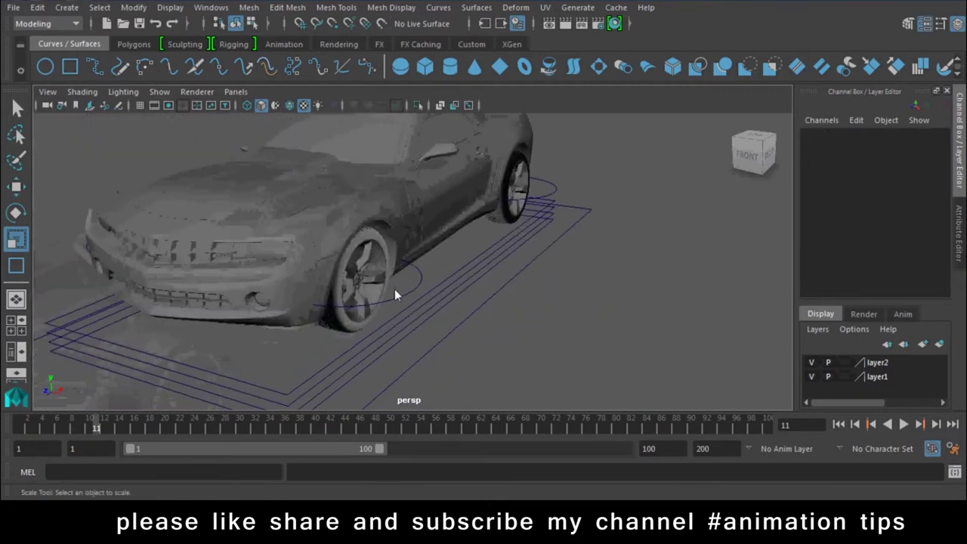
Test-move Wheel_ctrl1 to confirm the front wheel follows it, then undo the move
left_click(423, 283)
key("w")
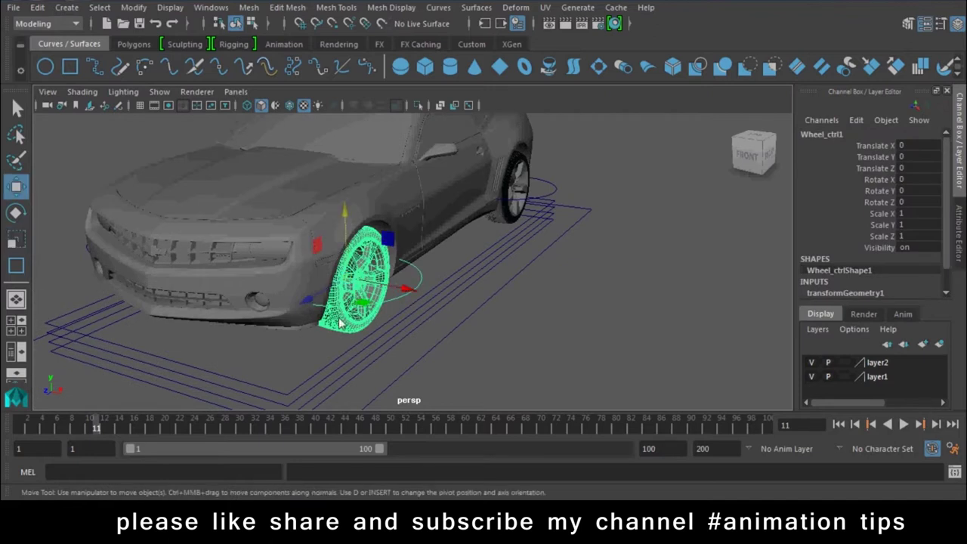
left_click_drag(315, 301, 596, 361)
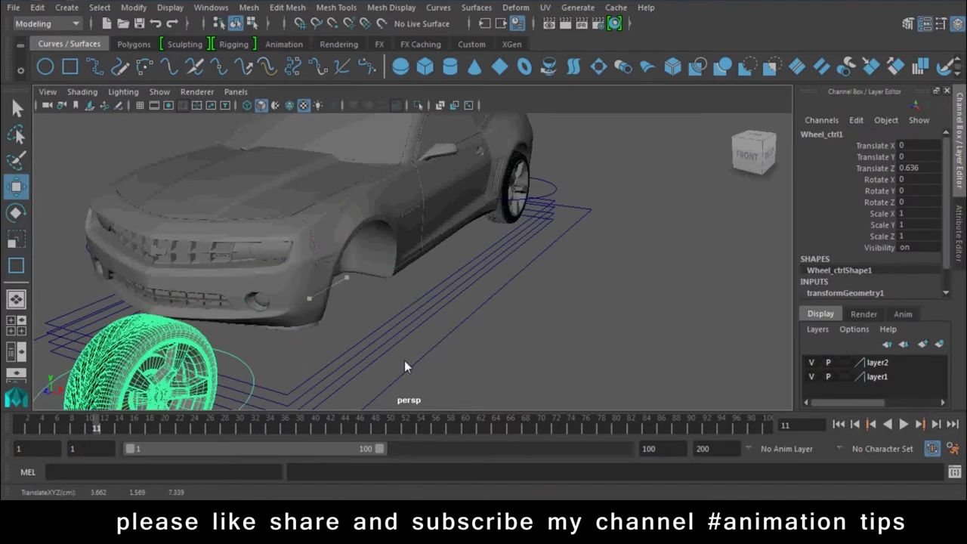
key("ctrl+z")
Parent the Wheel3 and Wheel4 groups under Wheel_ctrl3 and Wheel_ctrl4
mouse_move(597, 364)
left_mouse_down("alt")
mouse_move(508, 395)
mouse_move(787, 394)
mouse_move(637, 227)
mouse_move(496, 375)
left_mouse_up("alt")
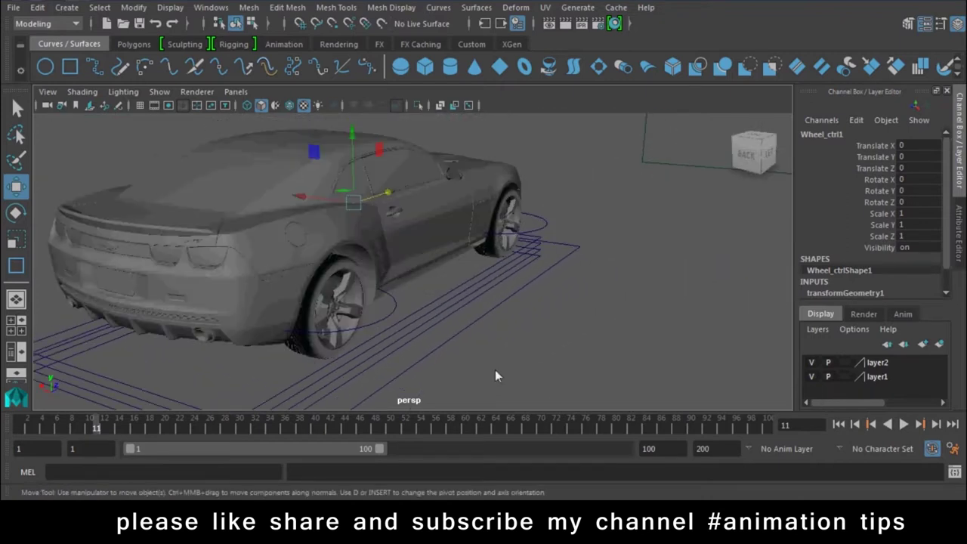
scroll(322, 323, "up", 5)
scroll(393, 287, "up", 3)
left_click(434, 252)
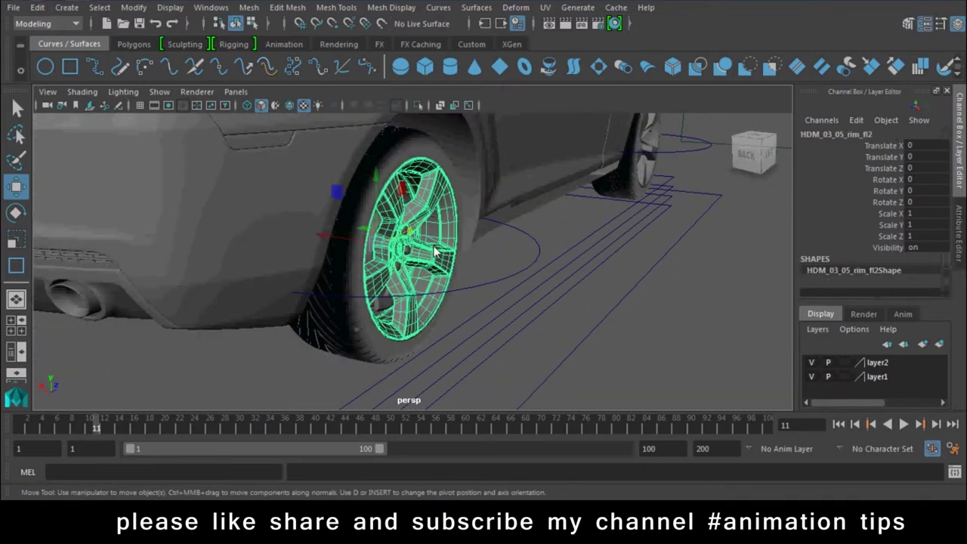
key("Up")
left_click(534, 240)
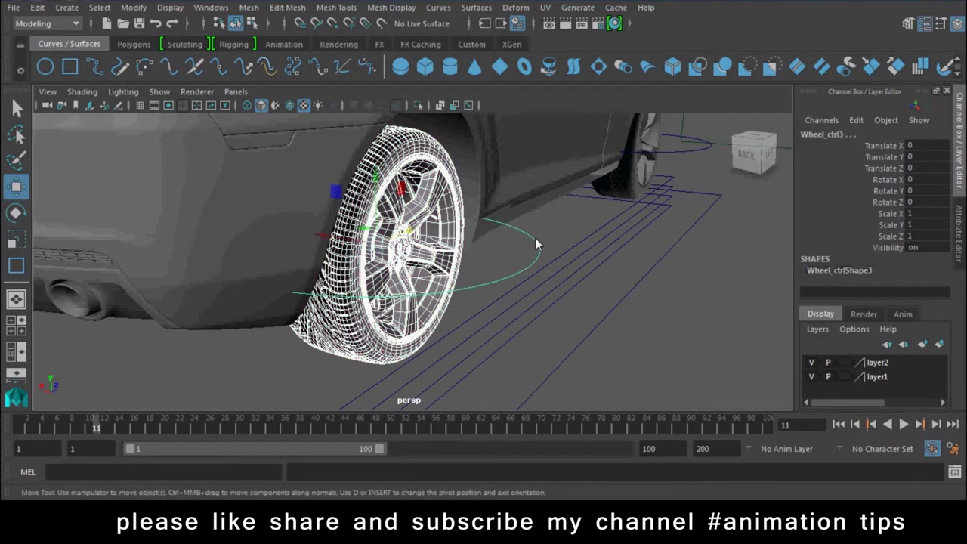
key("Down")
mouse_move(535, 237)
left_mouse_down("alt")
mouse_move(550, 298)
mouse_move(179, 341)
mouse_move(347, 357)
mouse_move(395, 278)
left_mouse_up("alt")
left_click(395, 299)
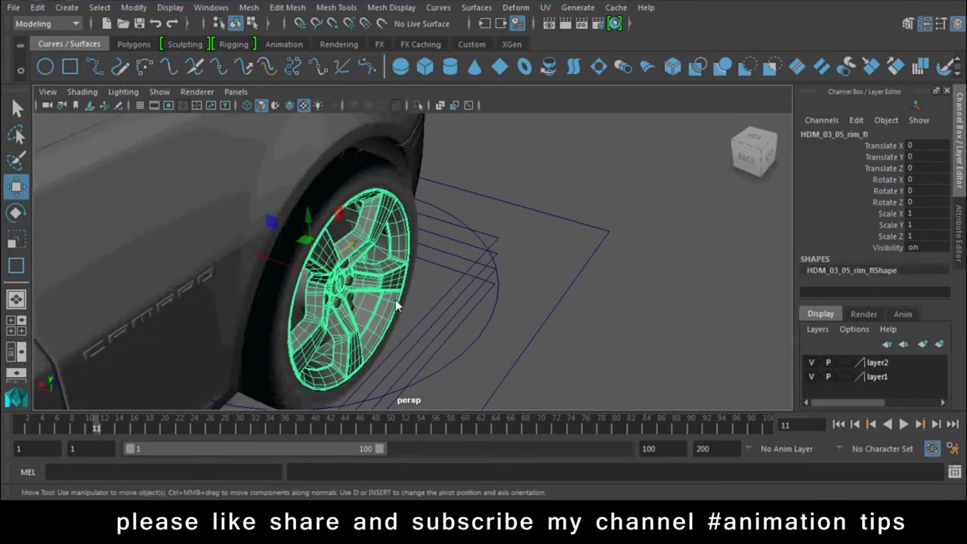
key("Up")
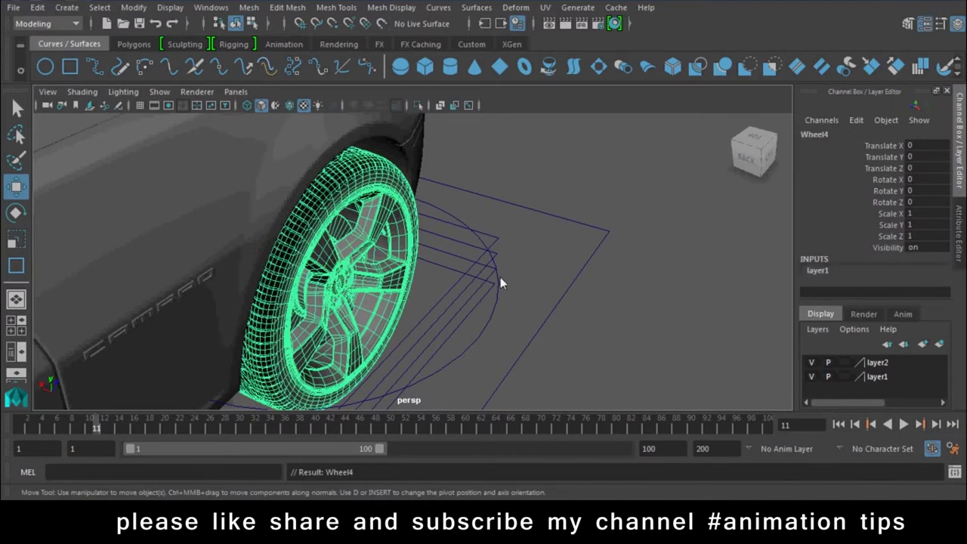
left_click(482, 335)
key("Down")
Select all four Wheel_ctrls, then Master_Car_Ctrl, and parent them with P
mouse_move(484, 365)
left_mouse_down("alt")
mouse_move(311, 204)
mouse_move(281, 327)
mouse_move(339, 346)
mouse_move(252, 316)
left_mouse_up("alt")
left_click(340, 319)
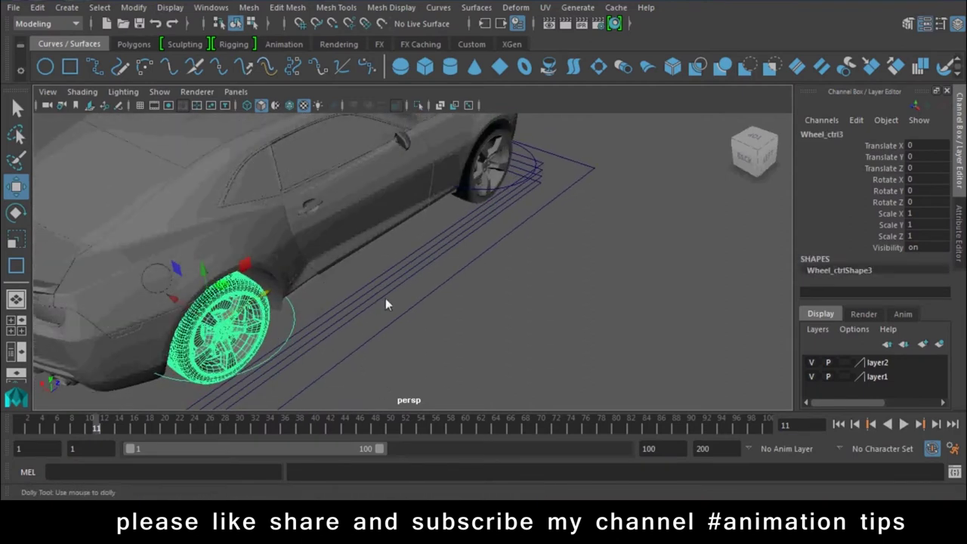
left_click_drag(386, 300, 477, 306, "alt")
mouse_move(340, 342)
left_mouse_down("alt")
mouse_move(658, 355)
mouse_move(567, 378)
left_mouse_up("alt")
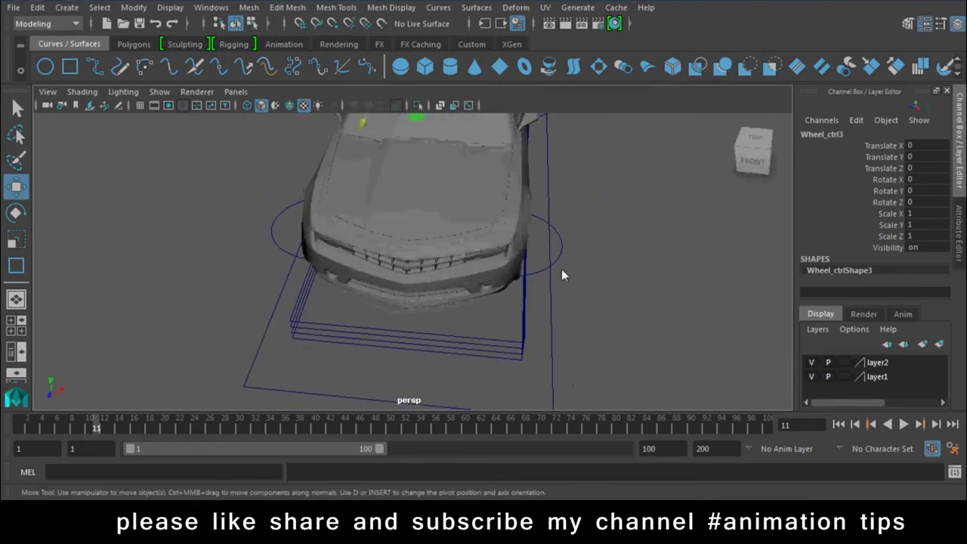
left_click(556, 254)
left_click(274, 219)
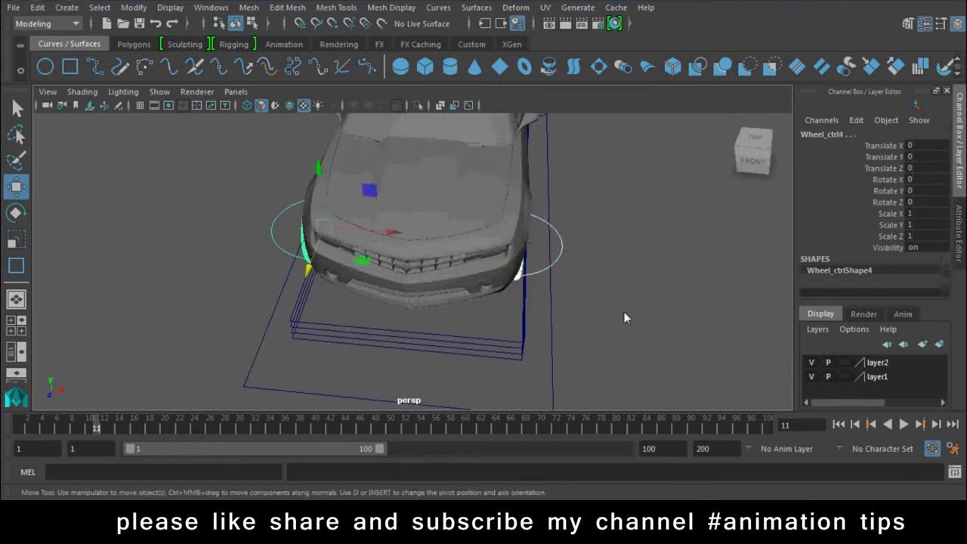
left_click_drag(626, 317, 294, 259, "alt")
left_click(293, 259)
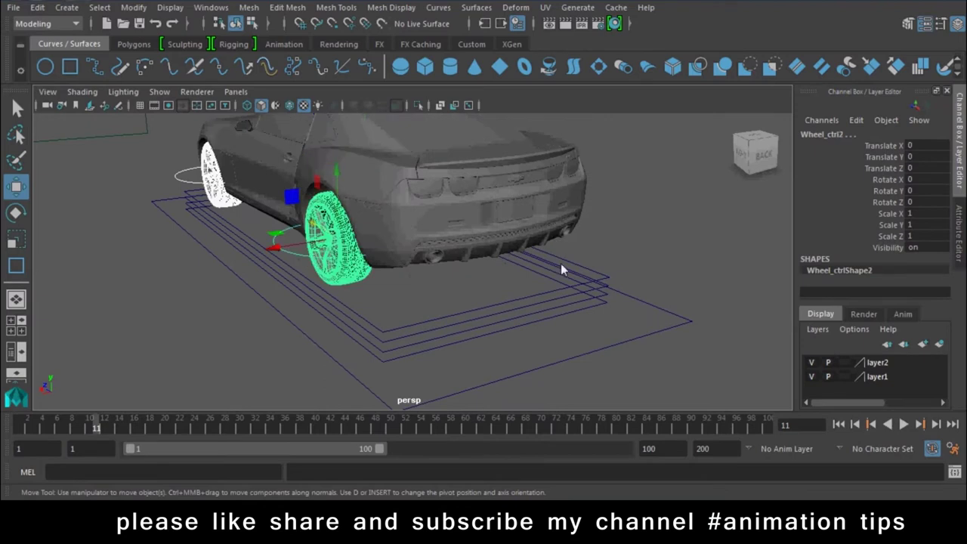
left_click_drag(560, 263, 425, 256, "alt")
left_click(401, 220)
mouse_move(401, 220)
left_mouse_down("alt")
mouse_move(506, 293)
mouse_move(401, 262)
mouse_move(549, 299)
mouse_move(585, 223)
left_mouse_up("alt")
left_click(585, 221)
key("p")
Test-move Master_Car_Ctrl to check the wheels follow, then undo and deselect
key("f")
left_click_drag(389, 277, 77, 453)
key("f")
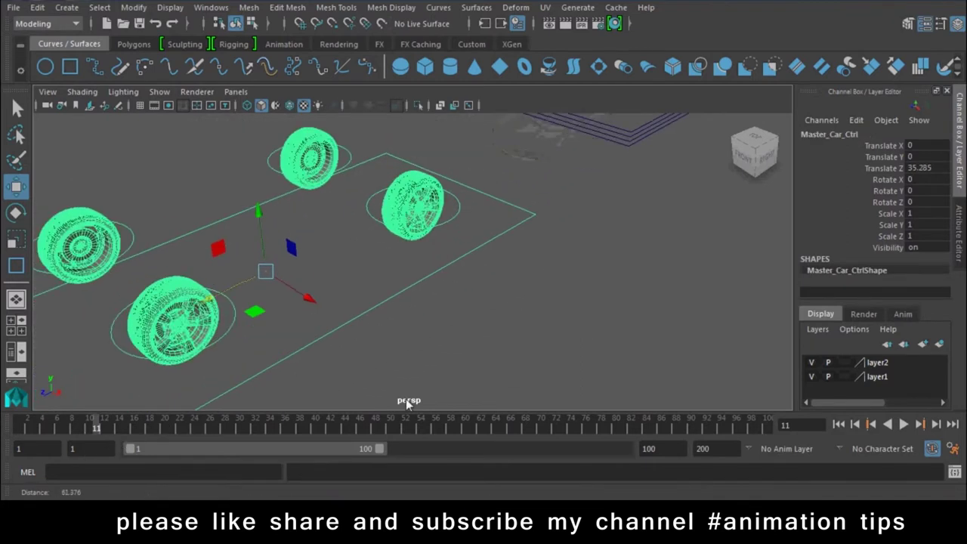
middle_click_drag(405, 398, 477, 346, "alt")
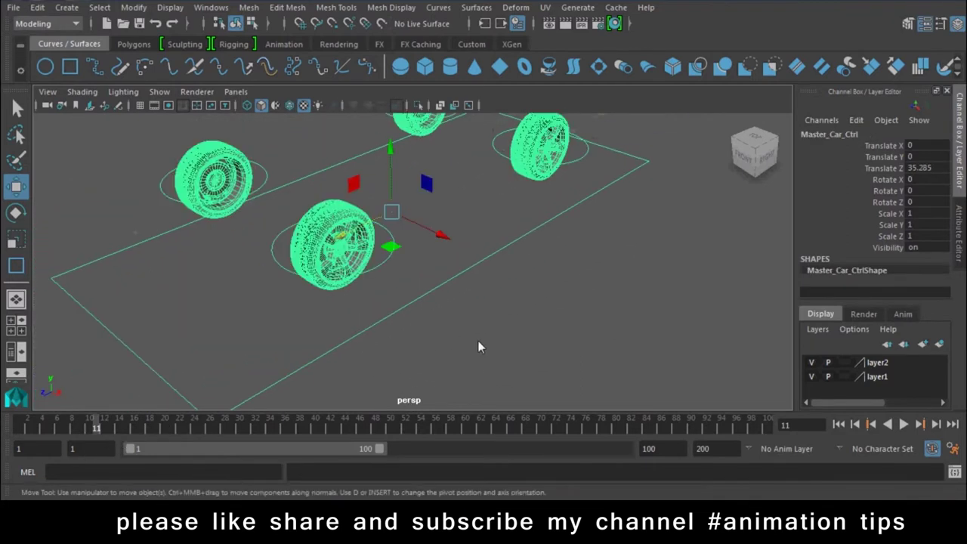
left_click(323, 230)
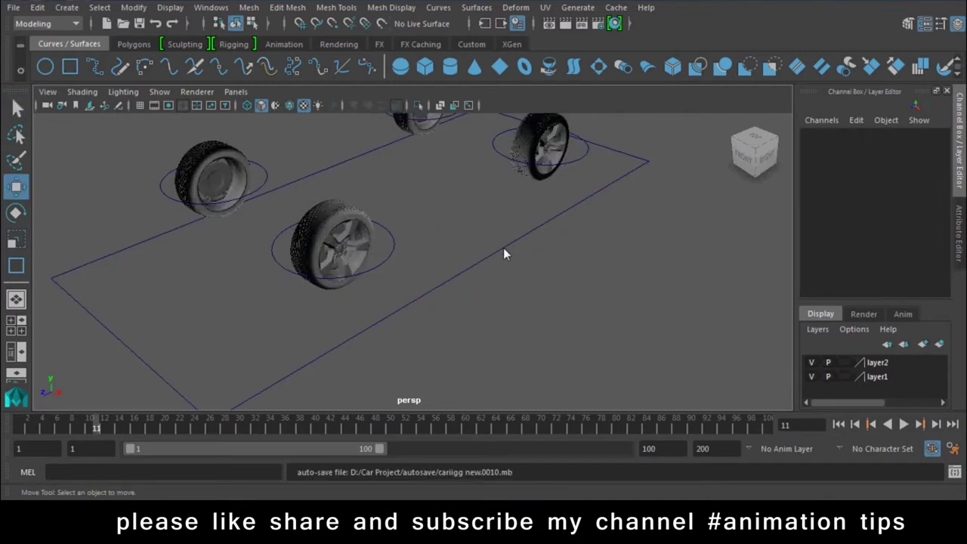
key("ctrl+z")
key("f")
left_click(499, 325)
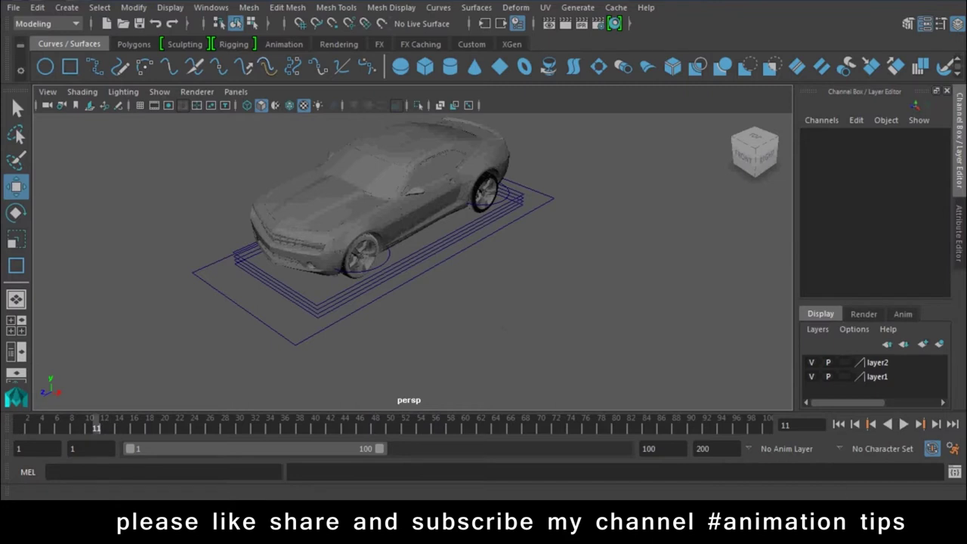
Select the front fender mesh and pick-walk up to the Car_Chasis group
left_click(865, 419)
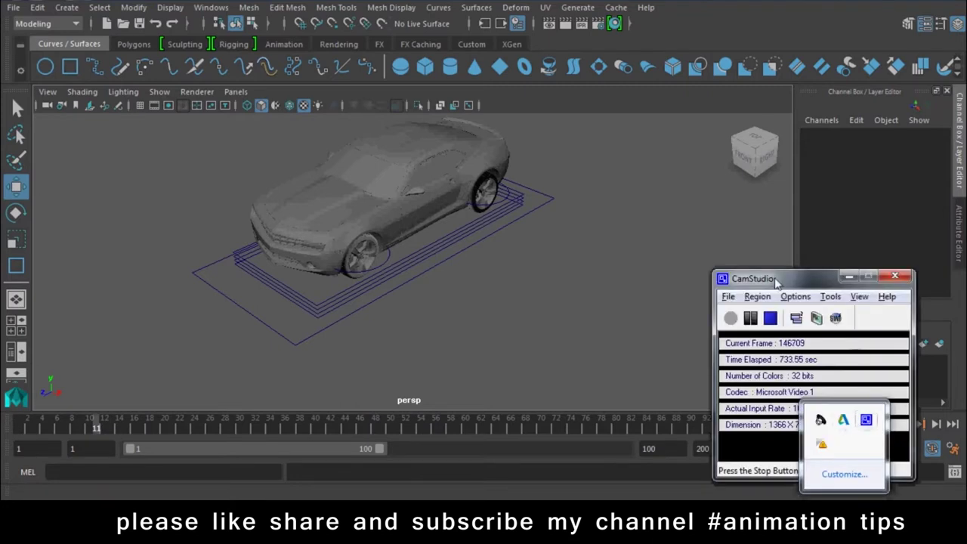
left_click(761, 319)
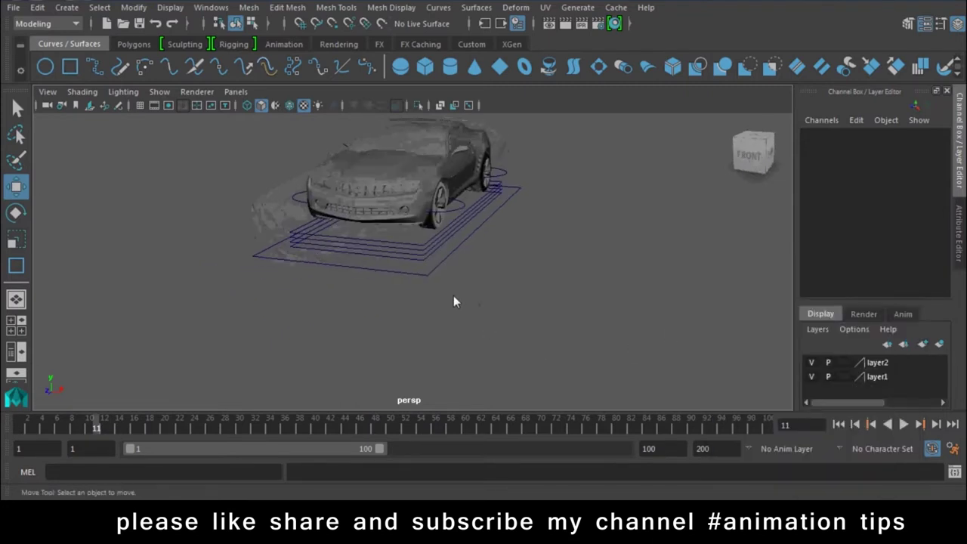
mouse_move(421, 278)
left_mouse_down("alt")
mouse_move(543, 313)
mouse_move(589, 377)
left_mouse_up("alt")
scroll(477, 257, "up", 3)
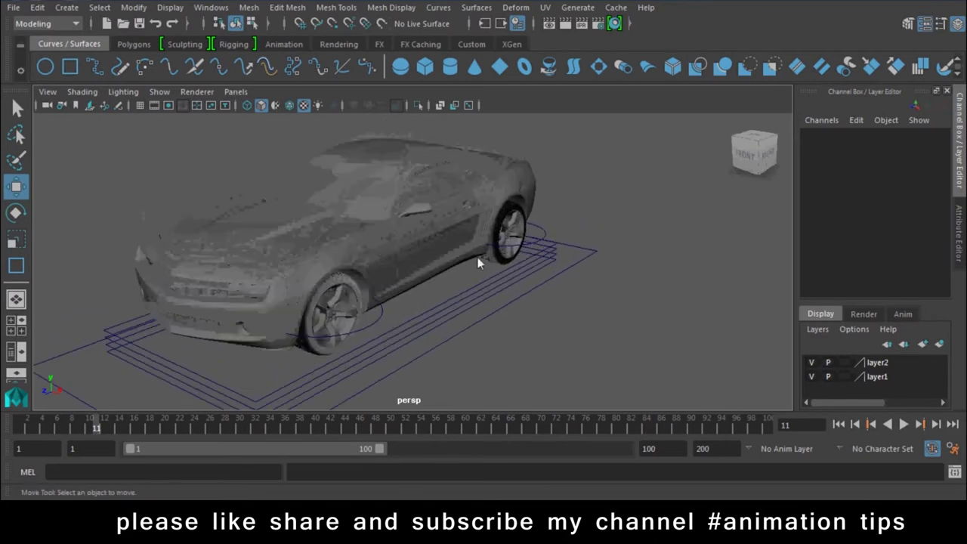
scroll(374, 274, "up", 3)
left_click(374, 280)
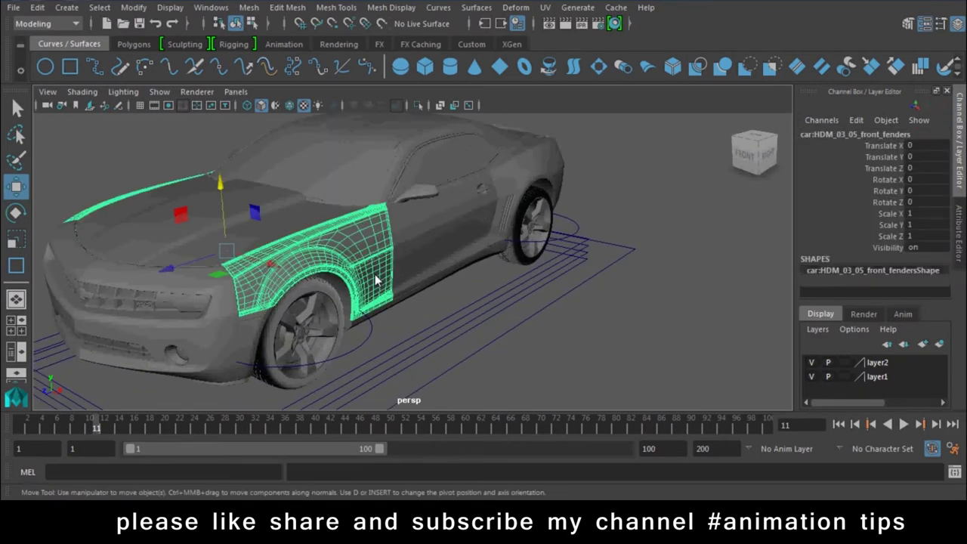
key("Up")
key("Up")
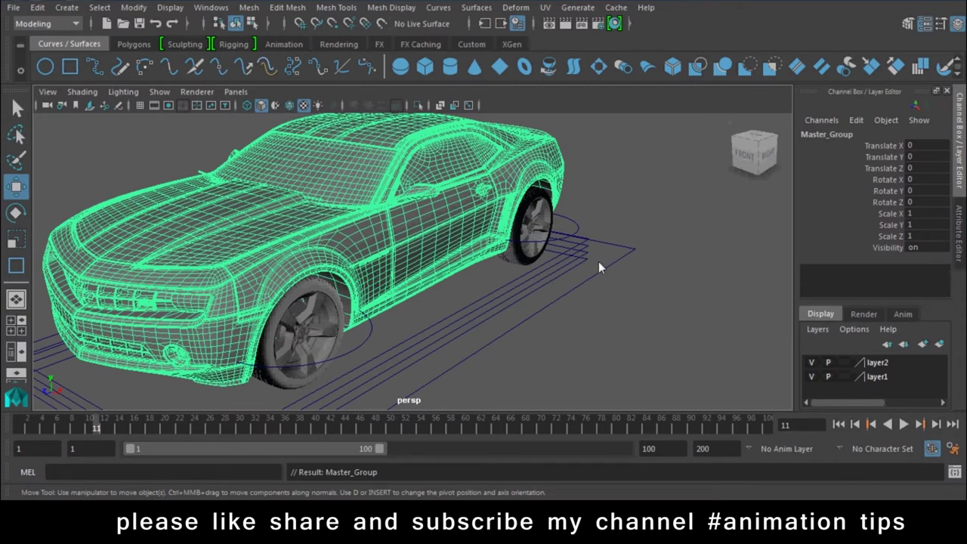
Pick-walk from a car body part through Car_Chasis to Master_Group, deselect, then open the Windows menu
left_click(729, 273)
left_click(345, 233)
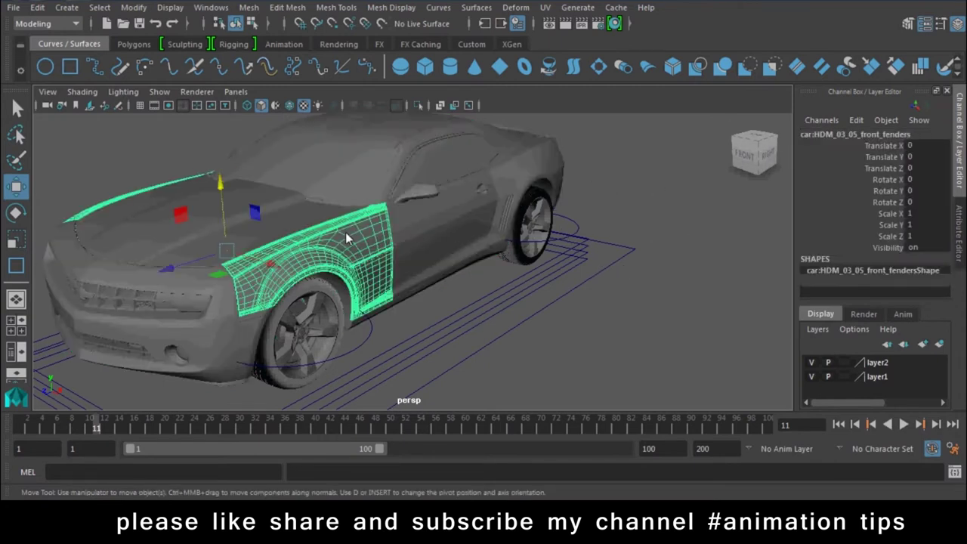
left_click(521, 398)
left_click(382, 261)
key("Up")
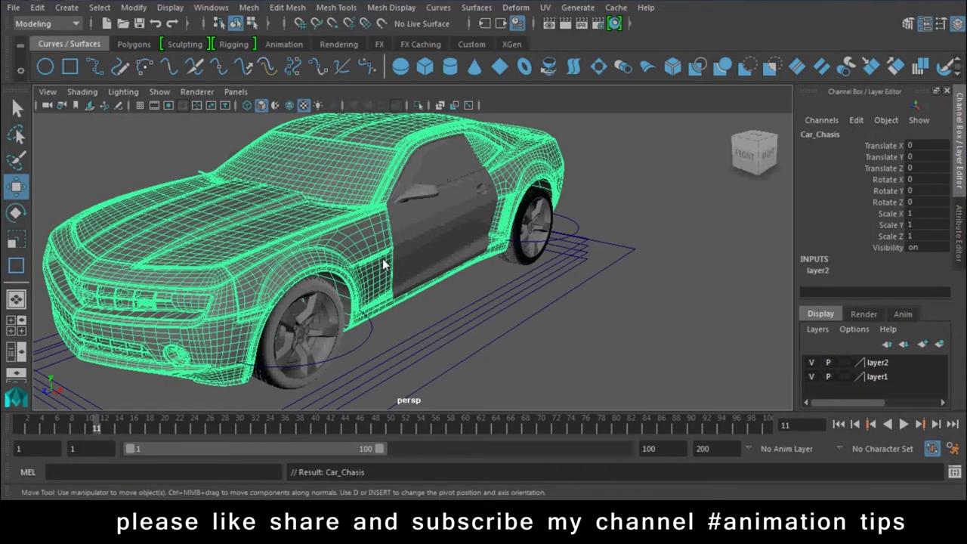
key("Up")
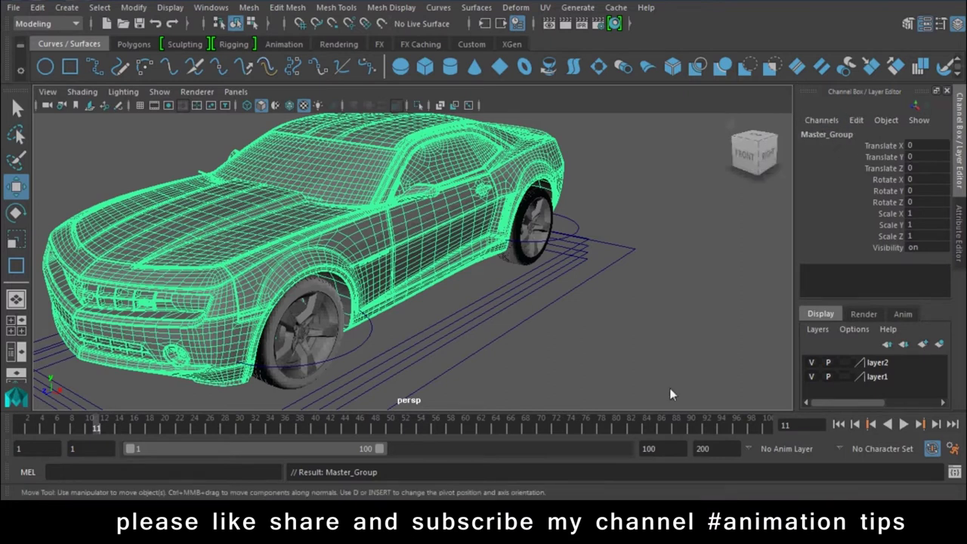
left_click(669, 387)
left_click(212, 8)
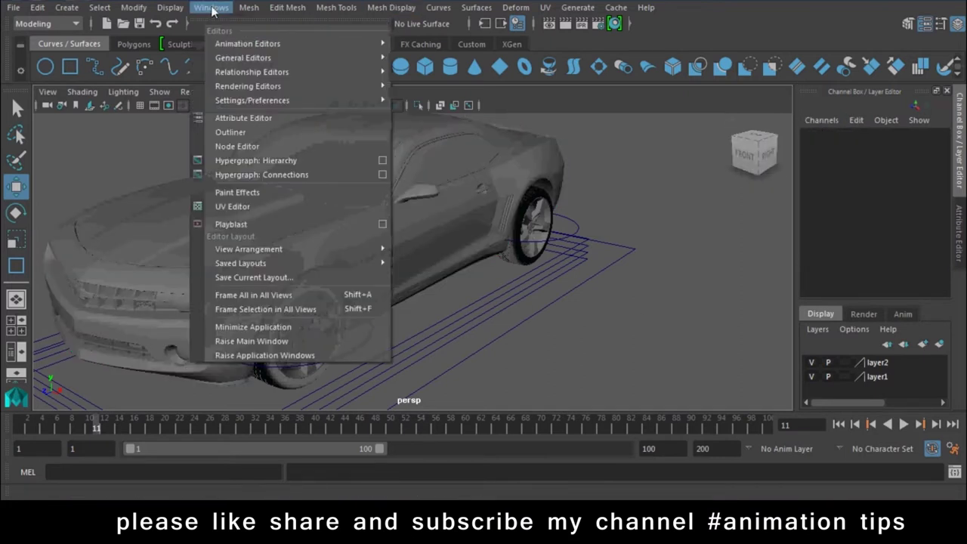
Open the Outliner on the right and drag Leftdoor and rightdoor into Master_Group
left_click(234, 132)
left_click_drag(626, 88, 840, 91)
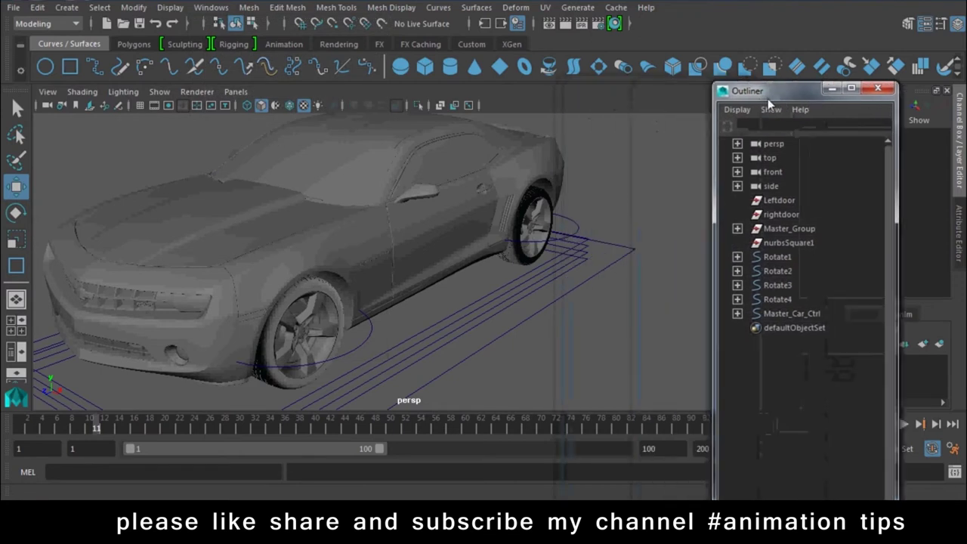
left_click(841, 200)
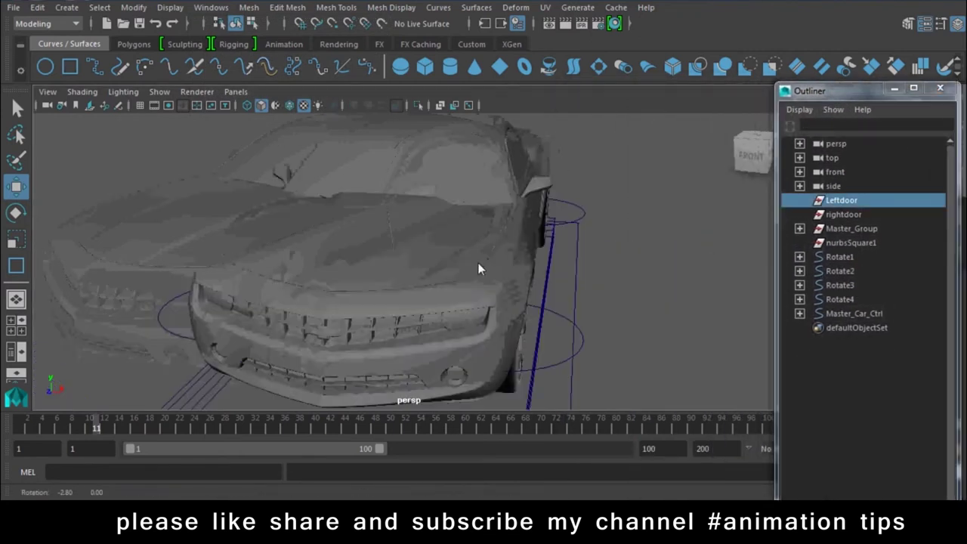
left_click_drag(478, 262, 509, 264, "alt")
left_click(852, 215)
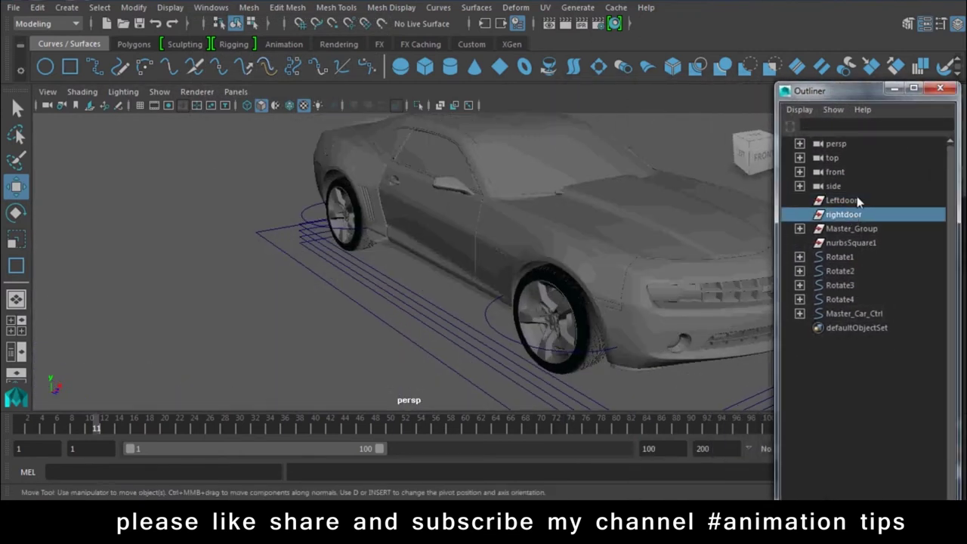
left_click(851, 200)
left_click(851, 215, "ctrl")
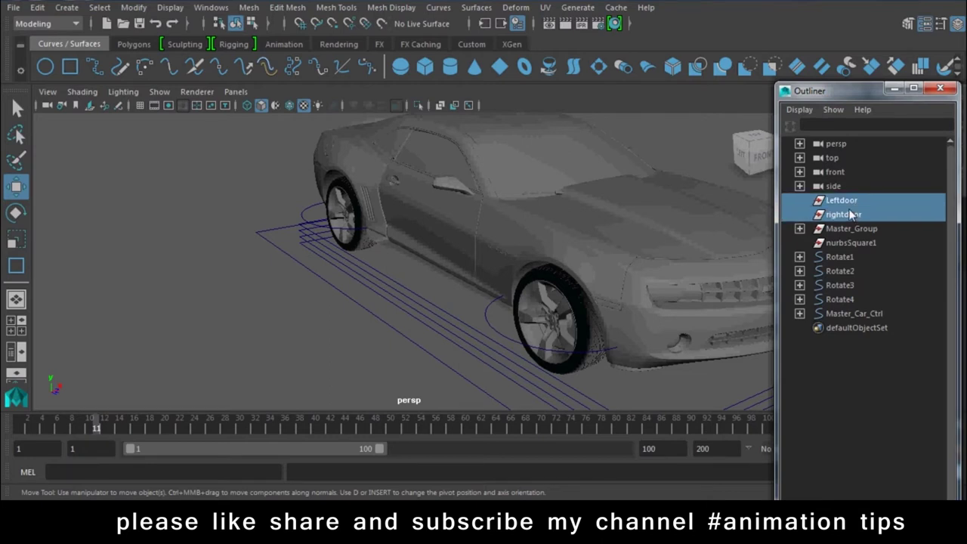
middle_click_drag(811, 228, 815, 228)
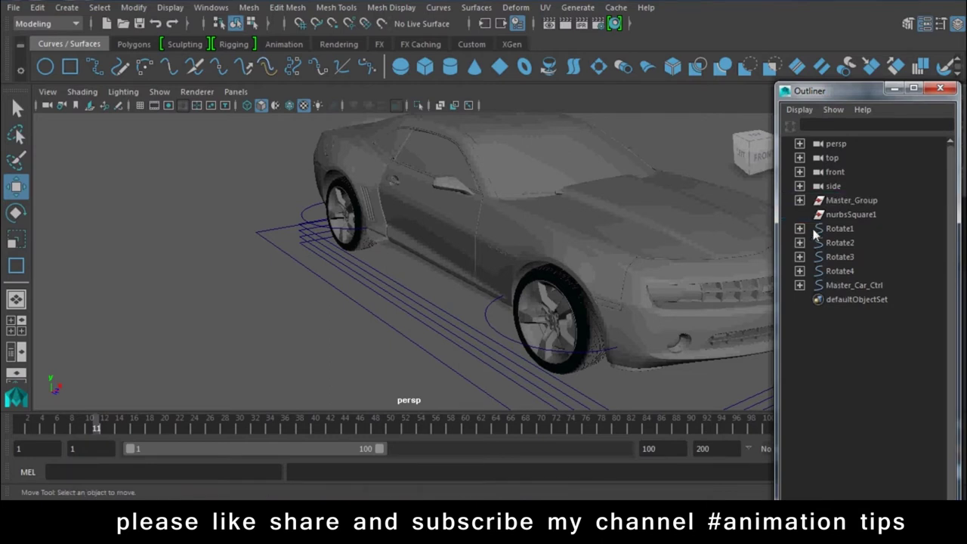
Check L_Door, Car_Chasis and R_Door inside Master_Group, then select Master_Group plus Rotate1
left_click(799, 228)
left_click(847, 215)
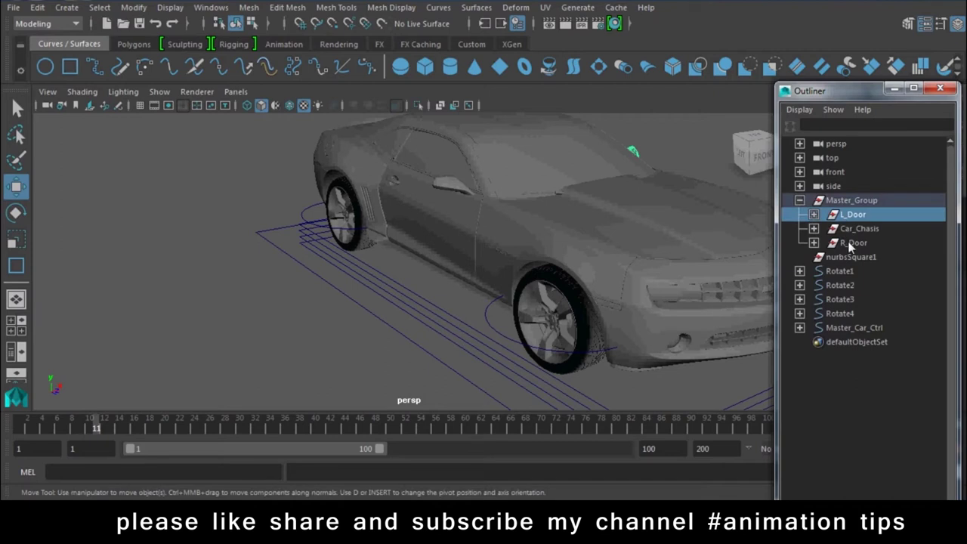
left_click(851, 243)
left_click(859, 229)
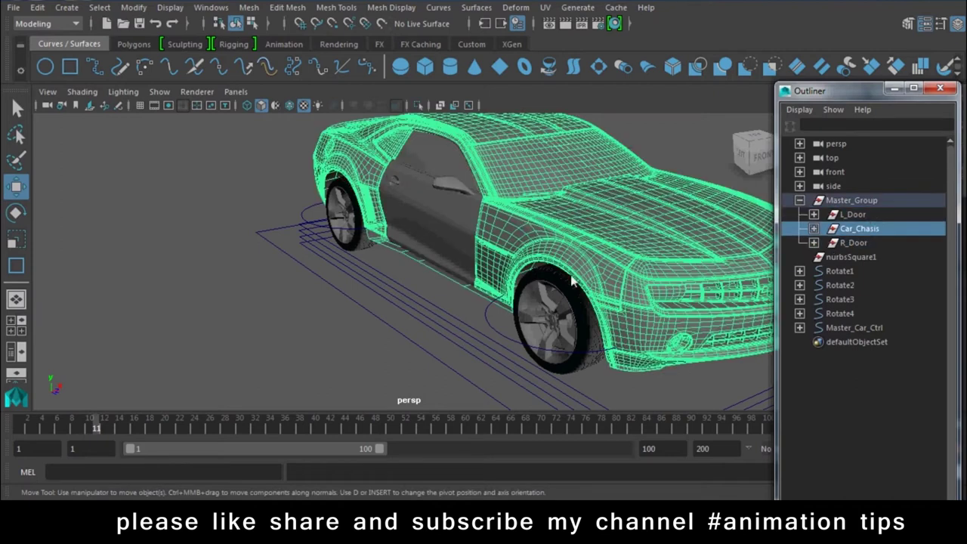
left_click_drag(528, 268, 439, 268, "alt")
left_click(858, 204)
mouse_move(453, 351)
left_mouse_down("alt")
mouse_move(476, 349)
mouse_move(489, 318)
left_mouse_up("alt")
right_click_drag(490, 318, 483, 349, "alt")
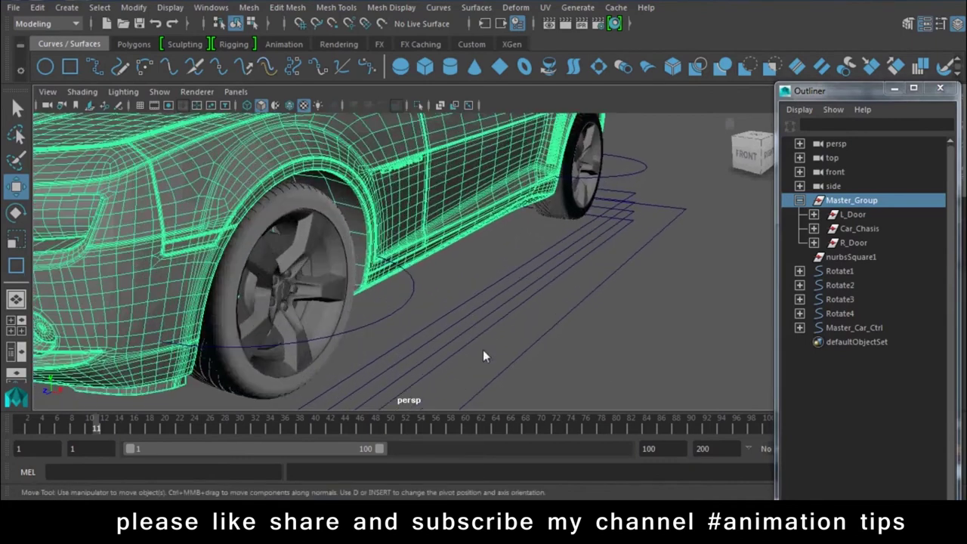
left_click(469, 299)
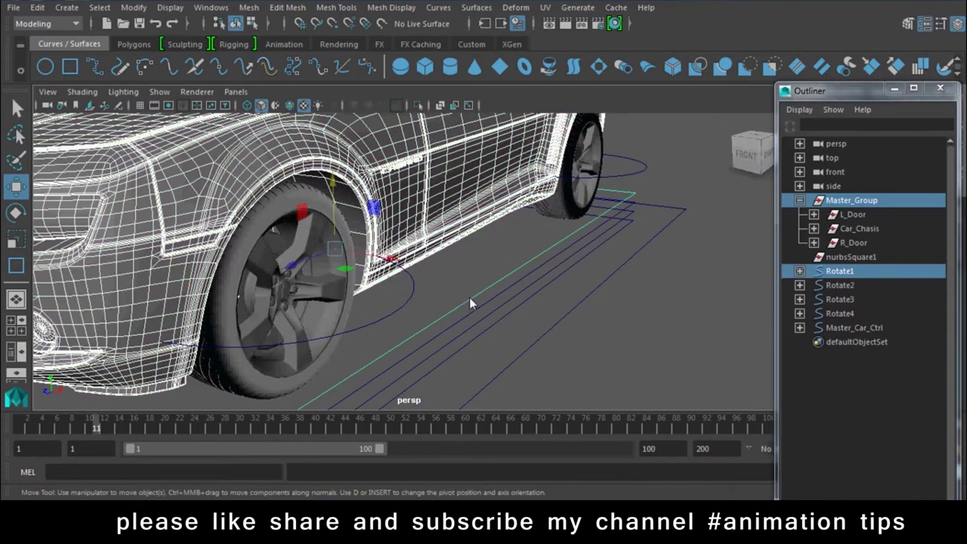
Parent Master_Group under Rotate1, chain Rotate1 through Rotate4, and put Rotate4 under Master_Car_Ctrl
key("p")
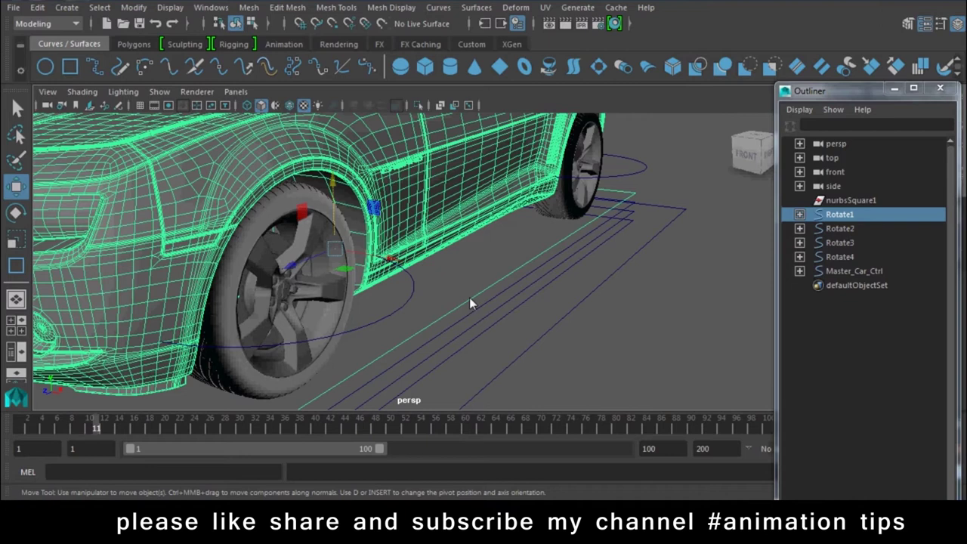
left_click(630, 368)
left_click(490, 291)
left_click(479, 306, "shift")
key("p")
left_click(535, 337)
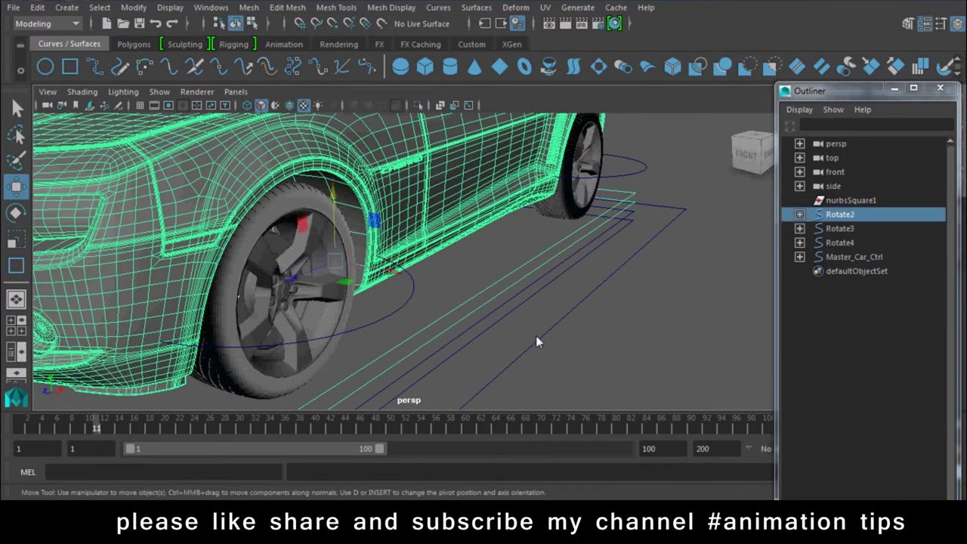
left_click(473, 326, "shift")
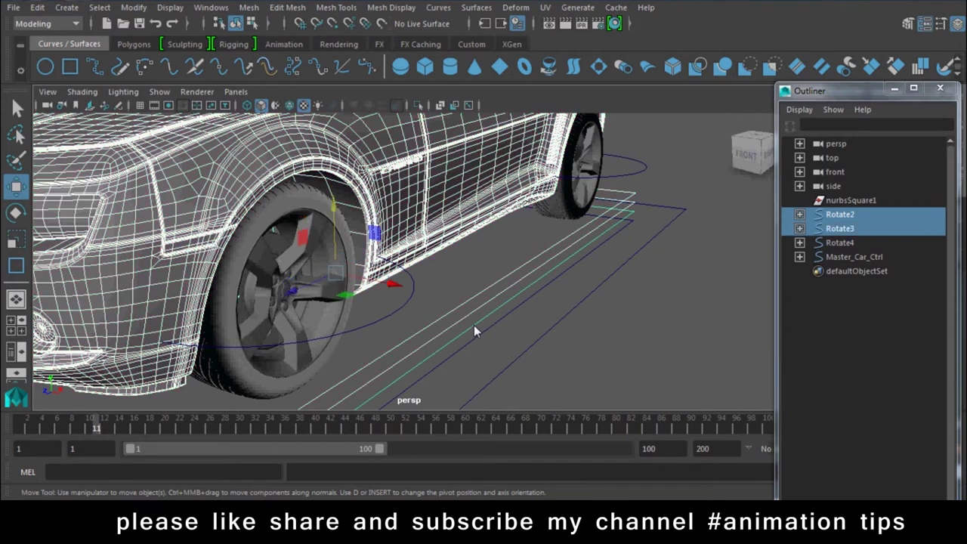
key("p")
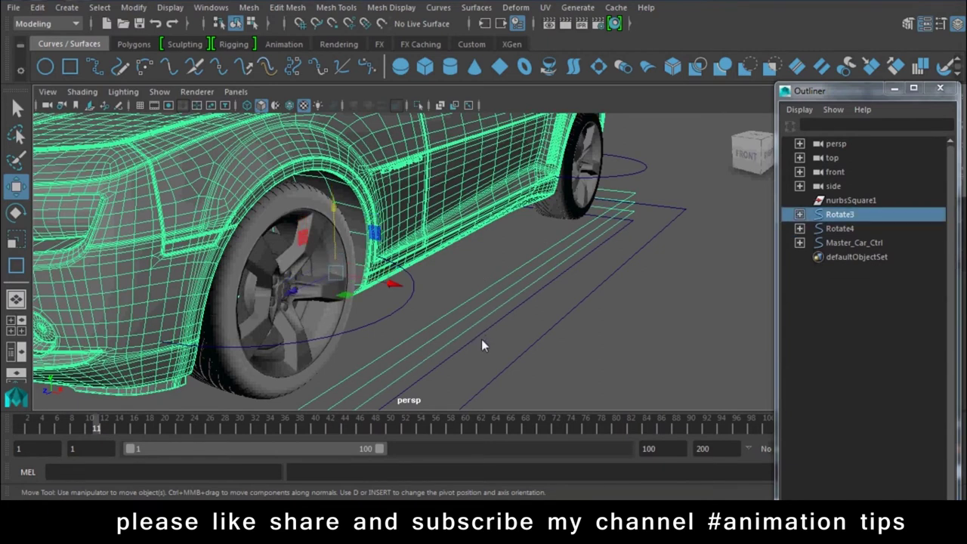
left_click(476, 345, "shift")
key("p")
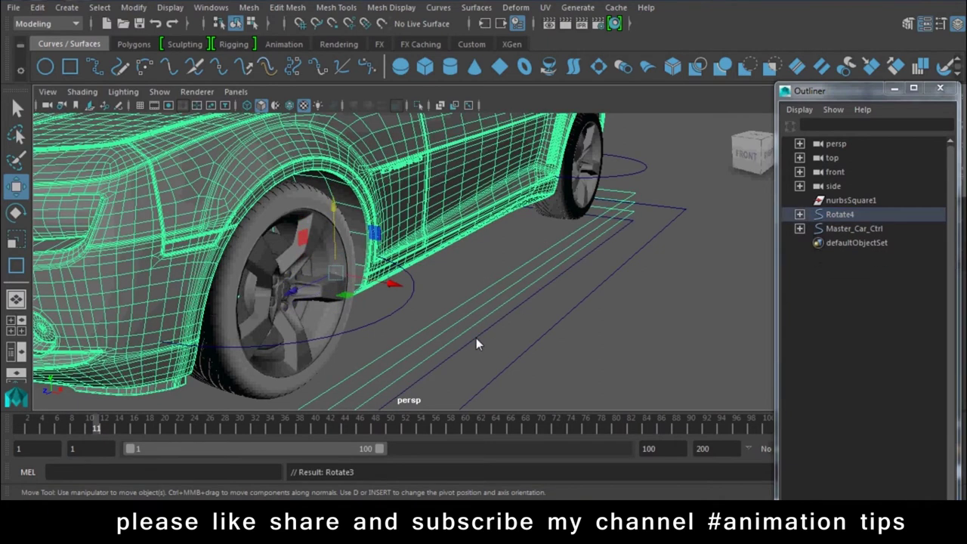
left_click(475, 344)
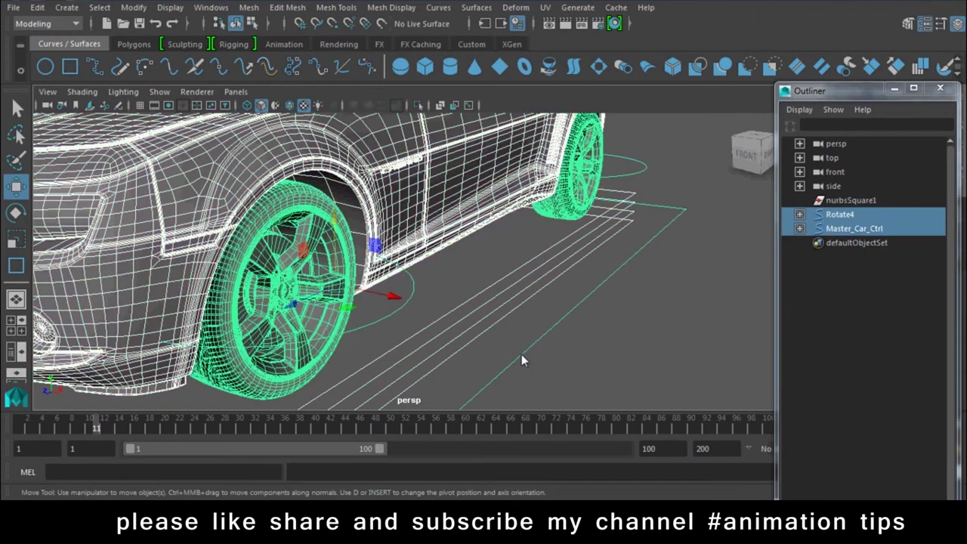
key("p")
Test-move the whole car rig, undo it, deselect, and reposition the Outliner window
right_click_drag(521, 355, 571, 367, "alt")
key("f")
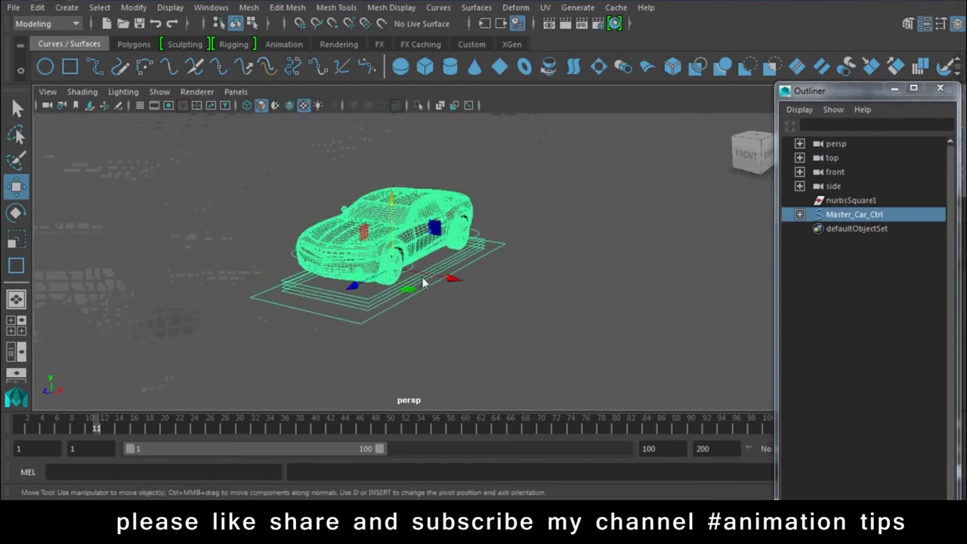
left_click_drag(411, 298, 343, 300, "alt")
left_click_drag(408, 284, 644, 257)
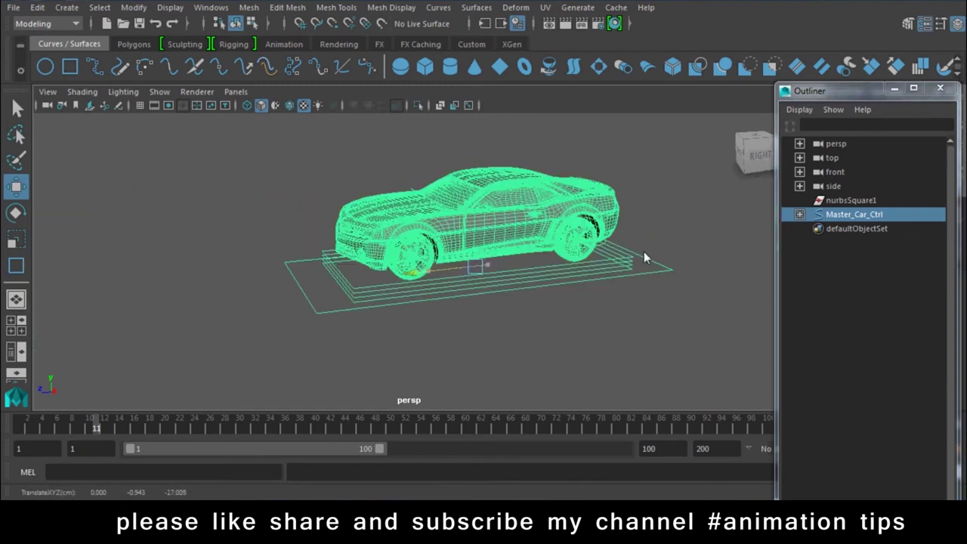
key("ctrl+z")
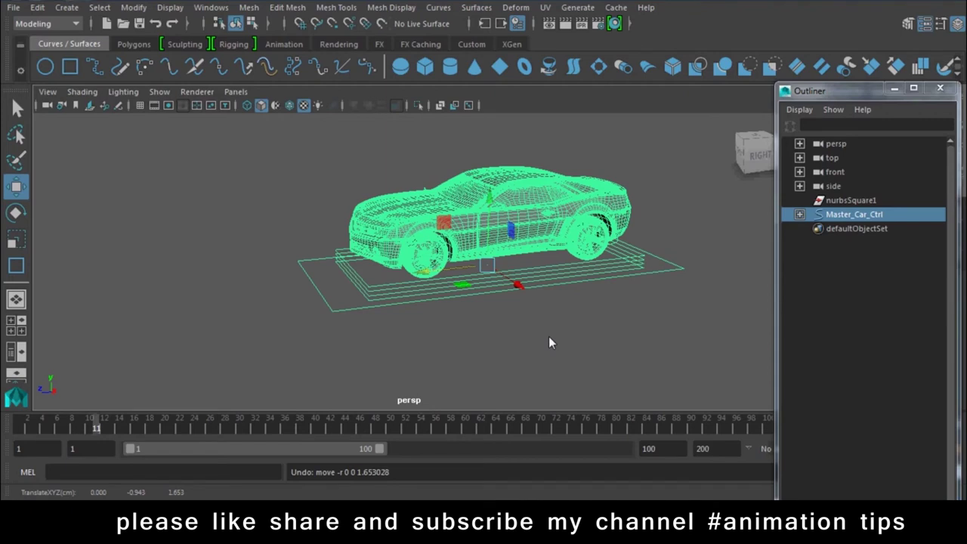
left_click(548, 342)
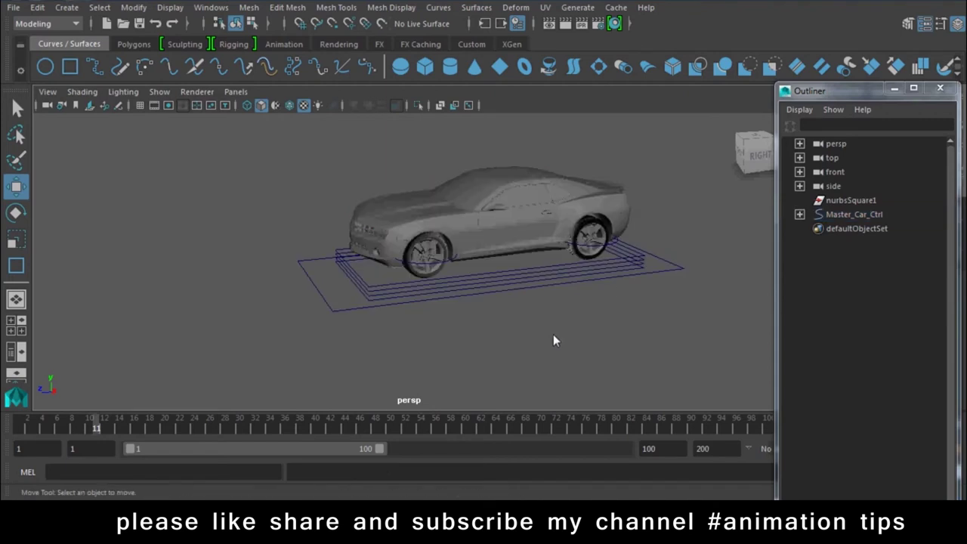
left_click_drag(839, 92, 795, 20)
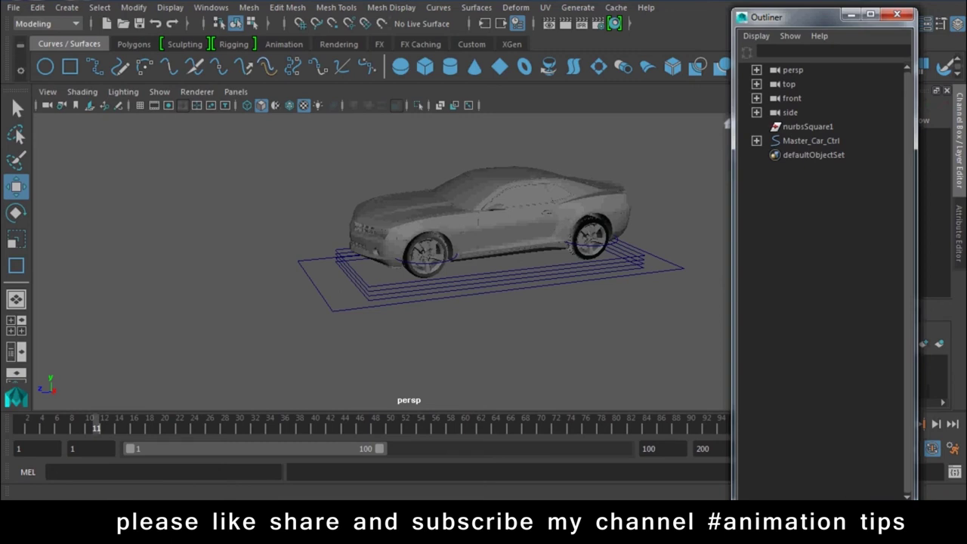
Open CamStudio from the hidden tray icons to stop the screen recording
left_click(844, 513)
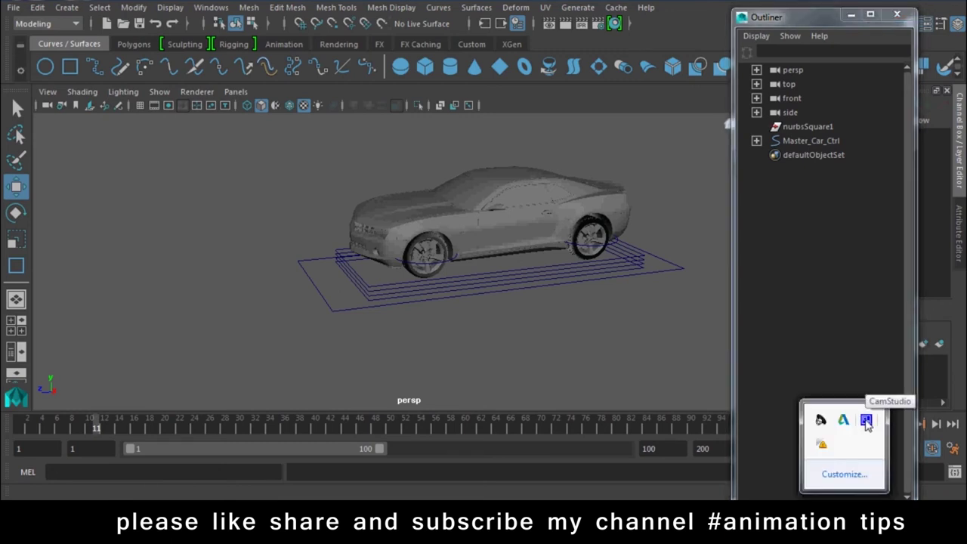
left_click(866, 421)
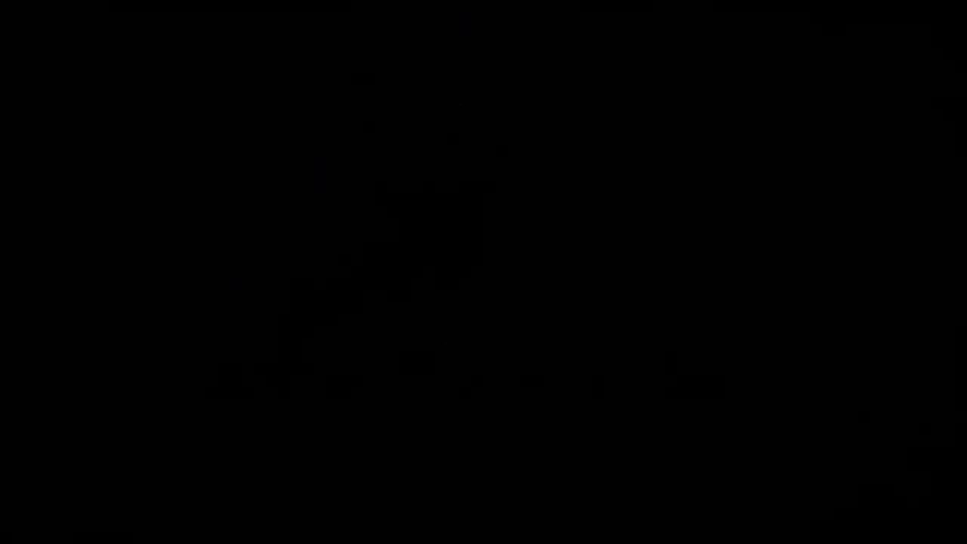